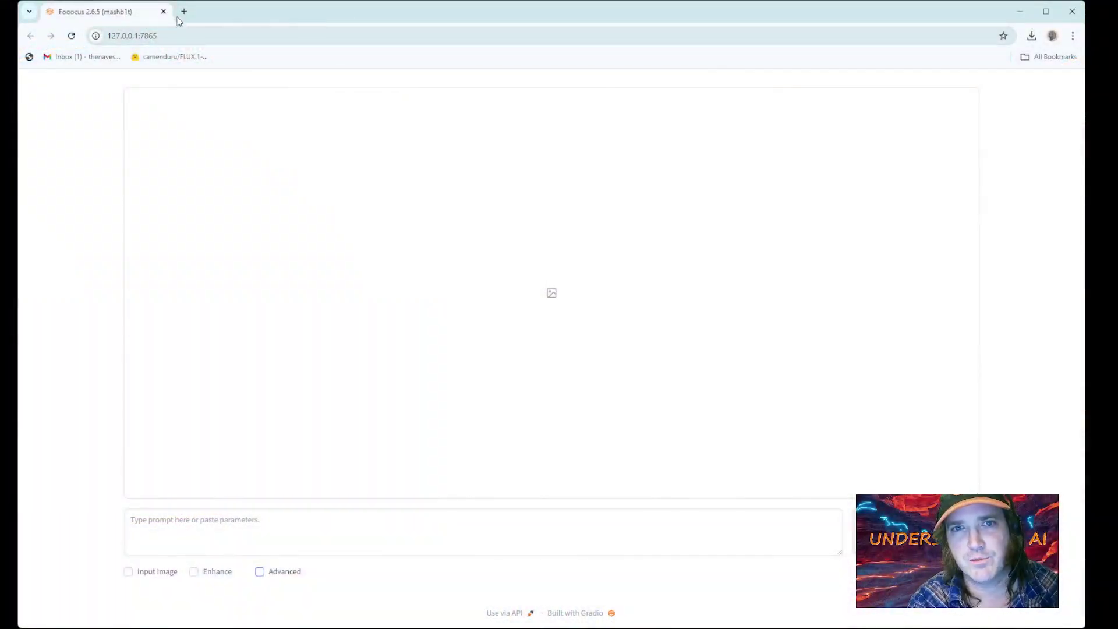
- Search Google for 'fooocus github' in a new browser tab
{"action": "left_click", "coordinate": [184, 12]}
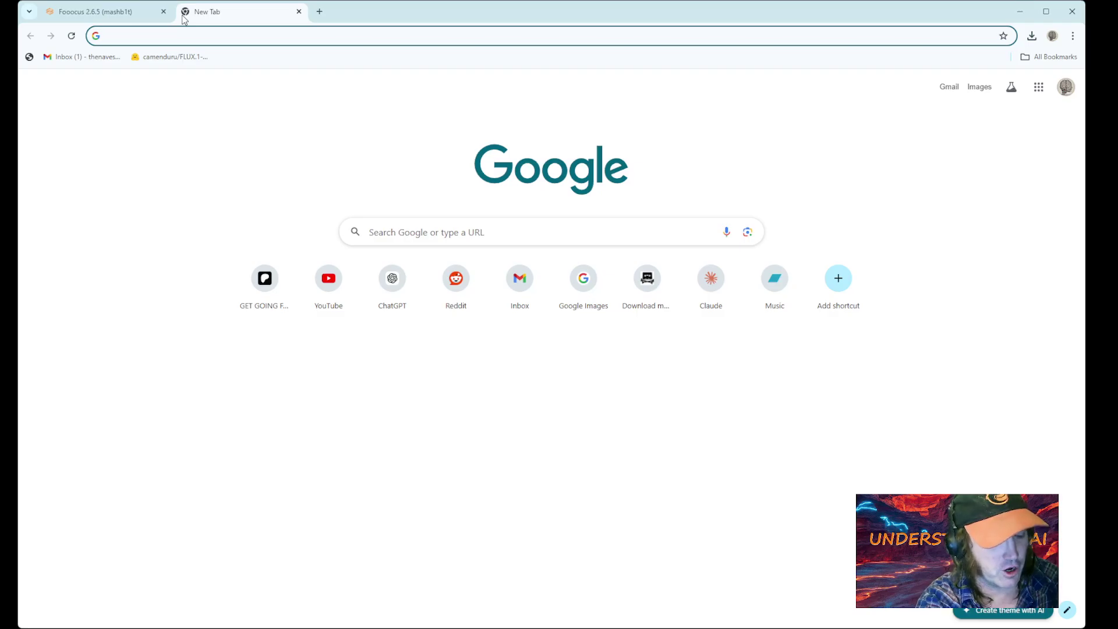
{"action": "type", "text": "foooc"}
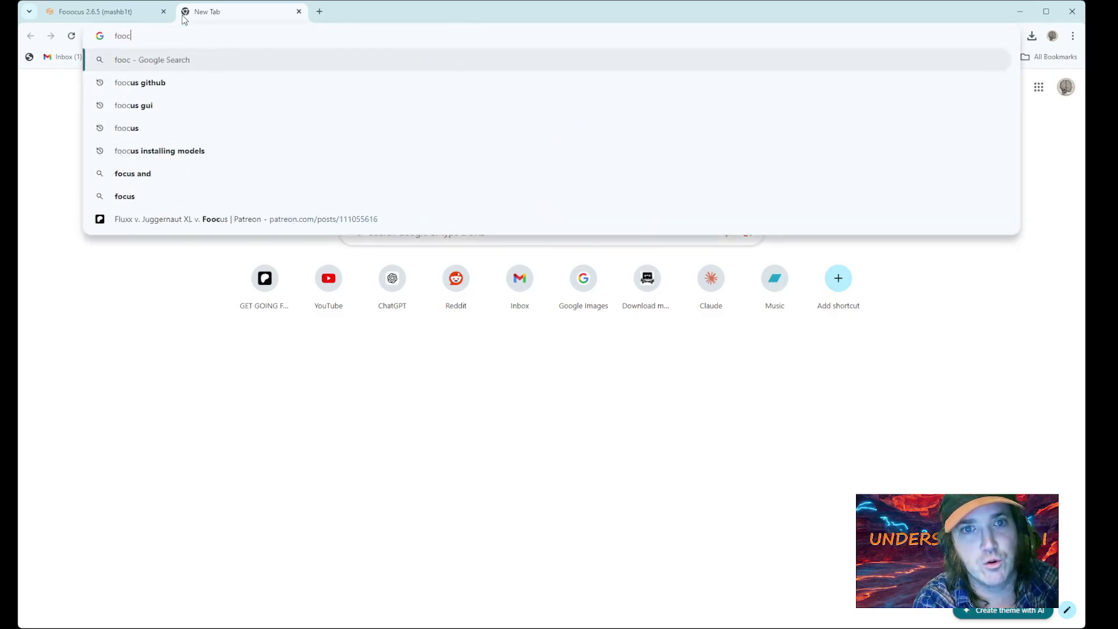
{"action": "type", "text": "us "}
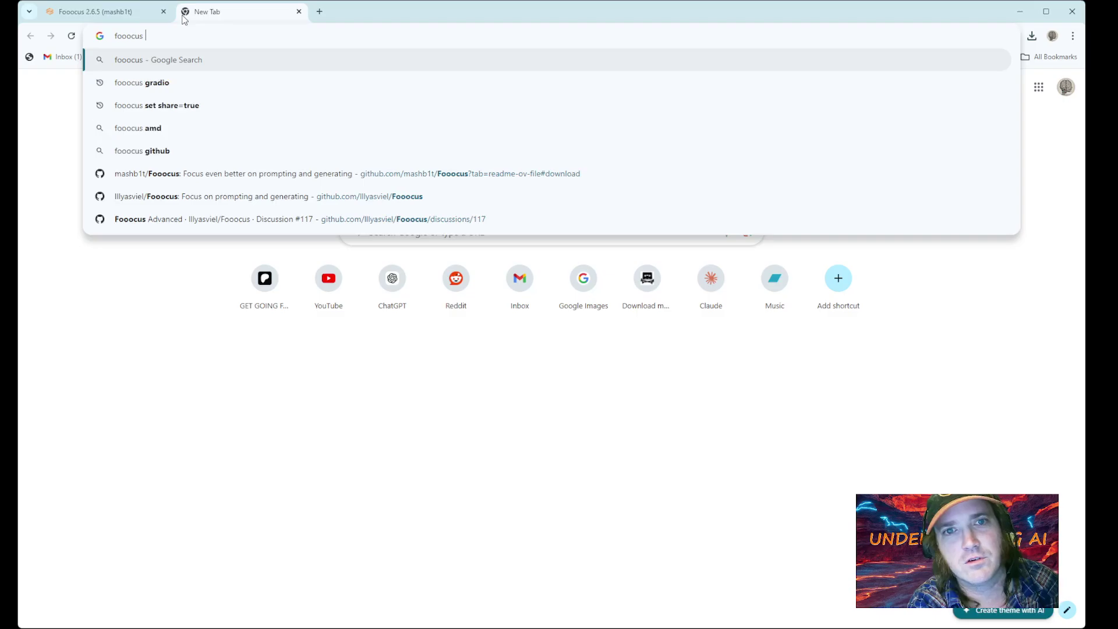
{"action": "type", "text": "github"}
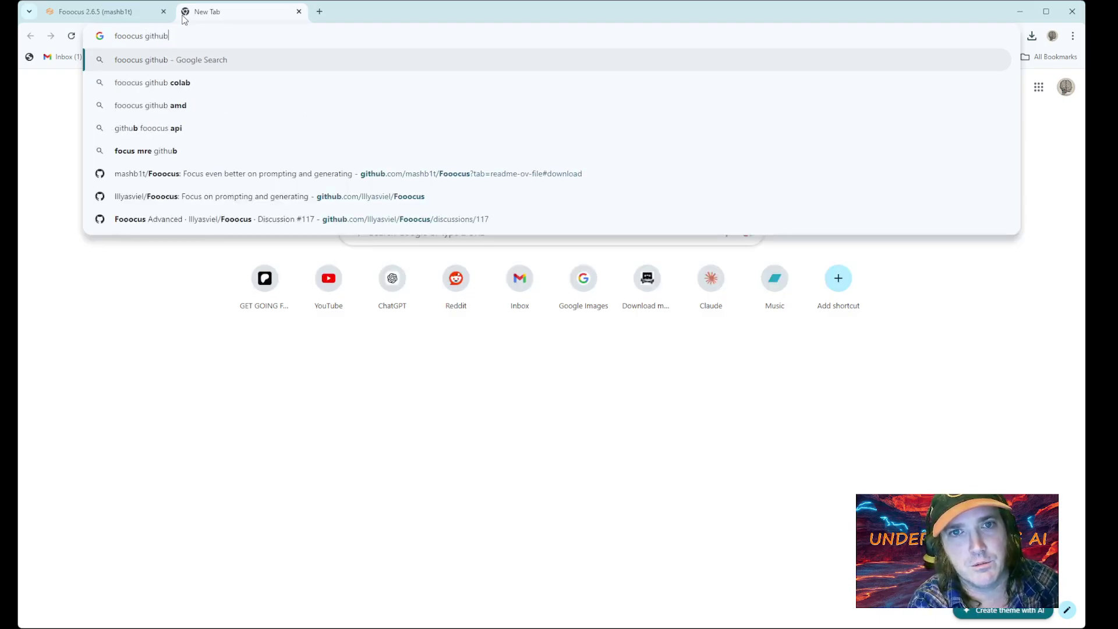
{"action": "key", "text": "Return"}
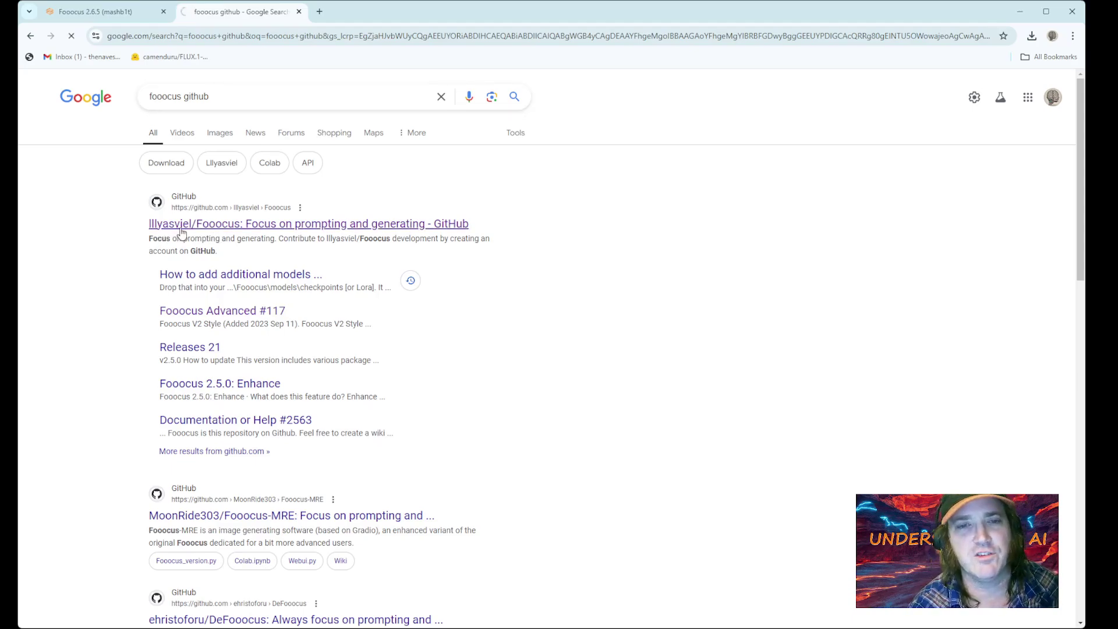
- Follow the Fooocus README to its install section and start the Windows package download
{"action": "scroll", "coordinate": [208, 229], "scroll_direction": "down", "scroll_amount": 1}
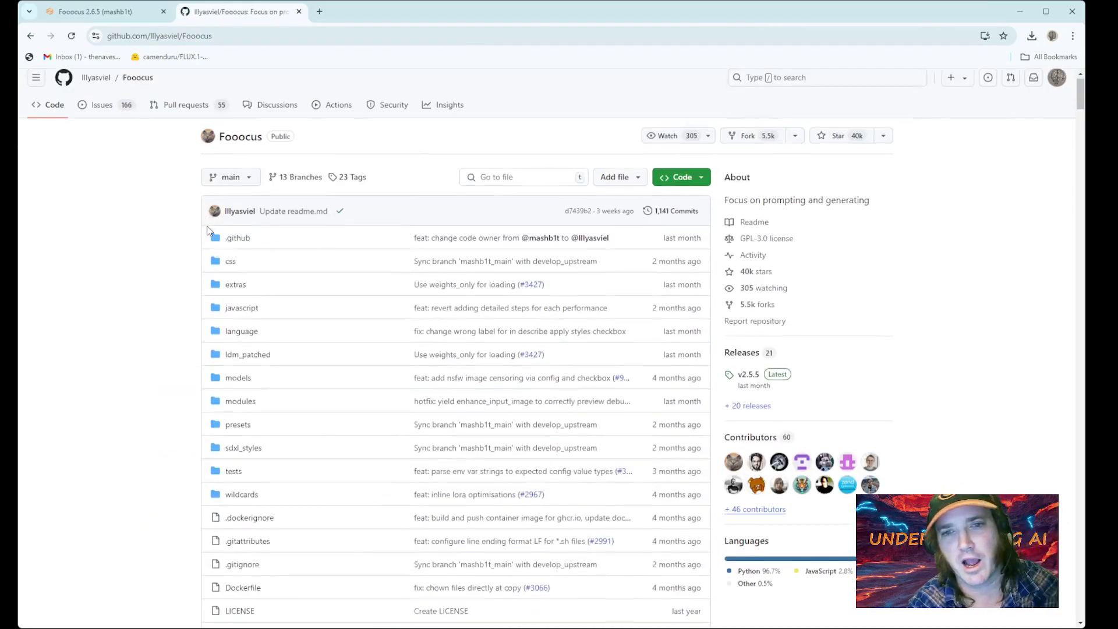
{"action": "scroll", "coordinate": [207, 230], "scroll_direction": "down", "scroll_amount": 15}
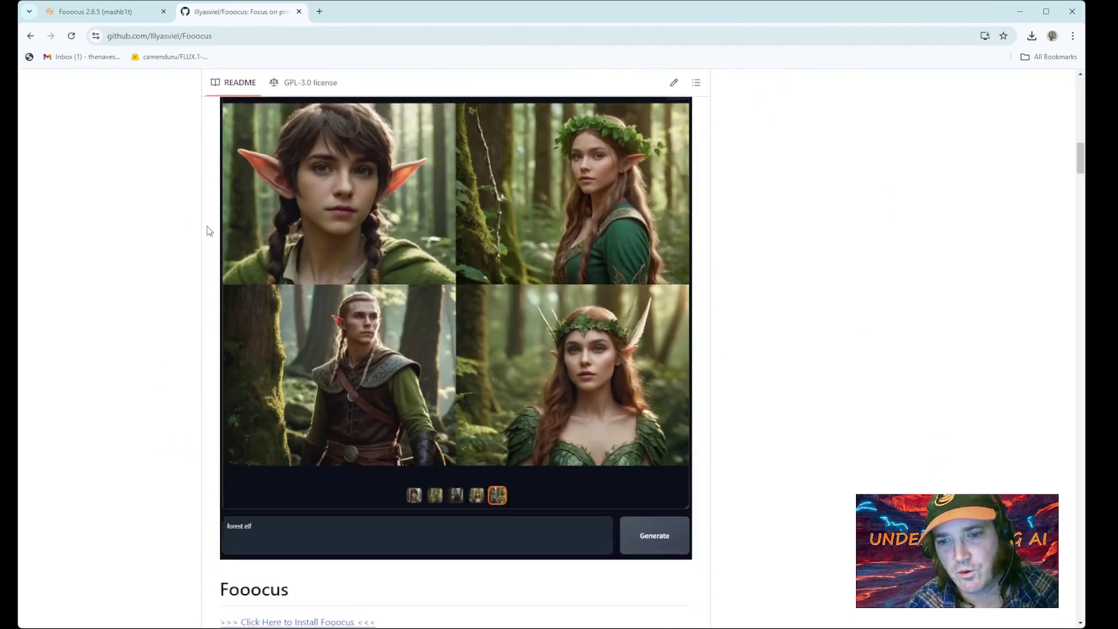
{"action": "scroll", "coordinate": [207, 229], "scroll_direction": "down", "scroll_amount": 7}
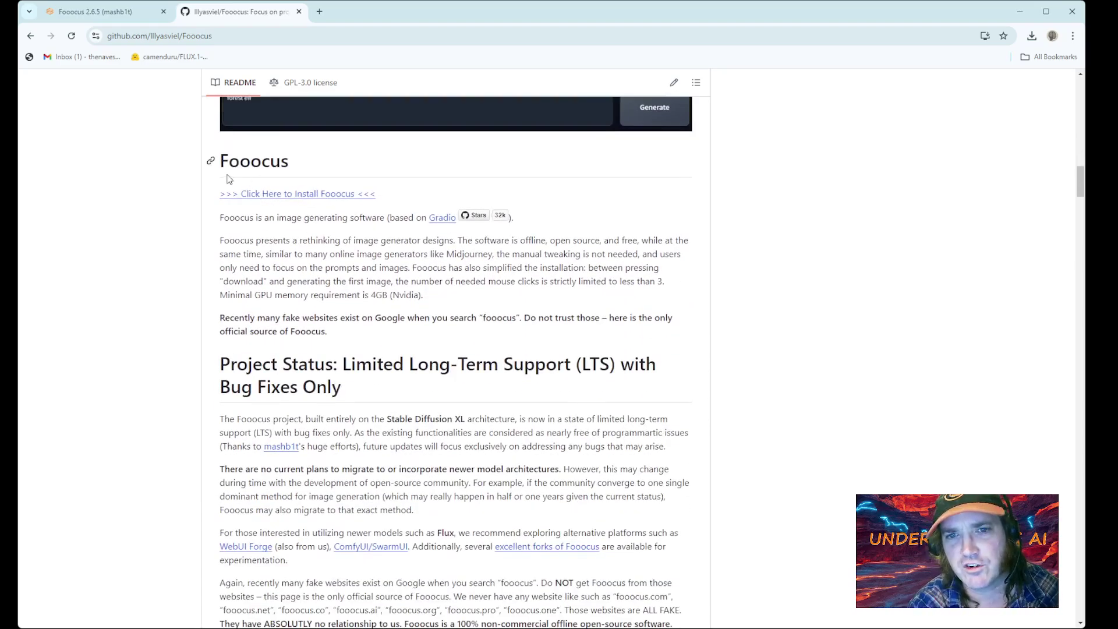
{"action": "left_click", "coordinate": [341, 194]}
{"action": "scroll", "coordinate": [382, 208], "scroll_direction": "down", "scroll_amount": 1}
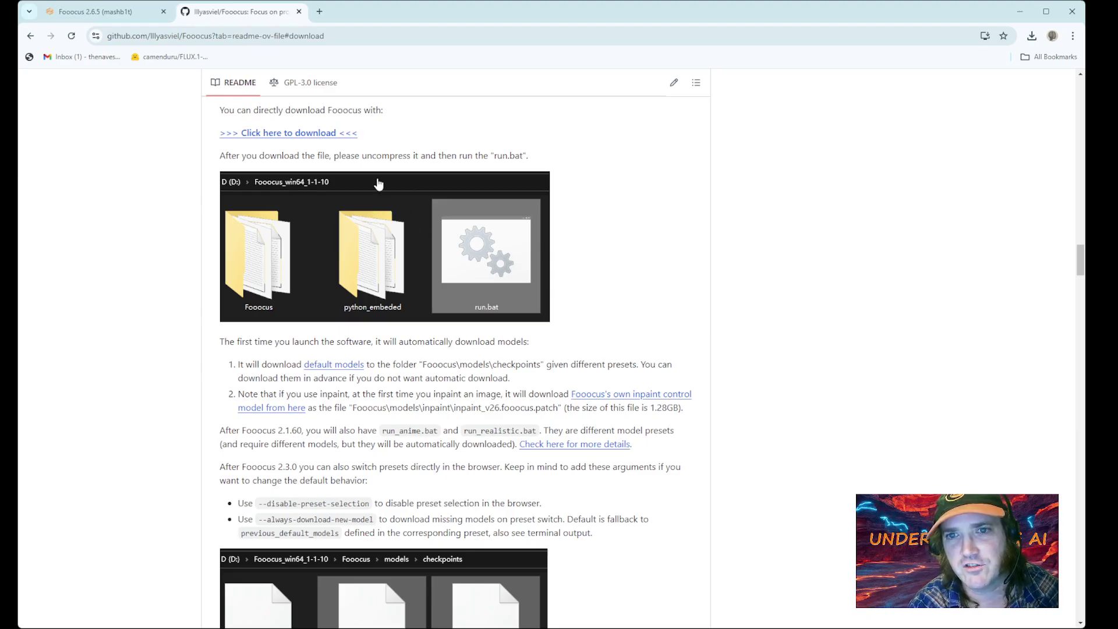
{"action": "left_click", "coordinate": [321, 134]}
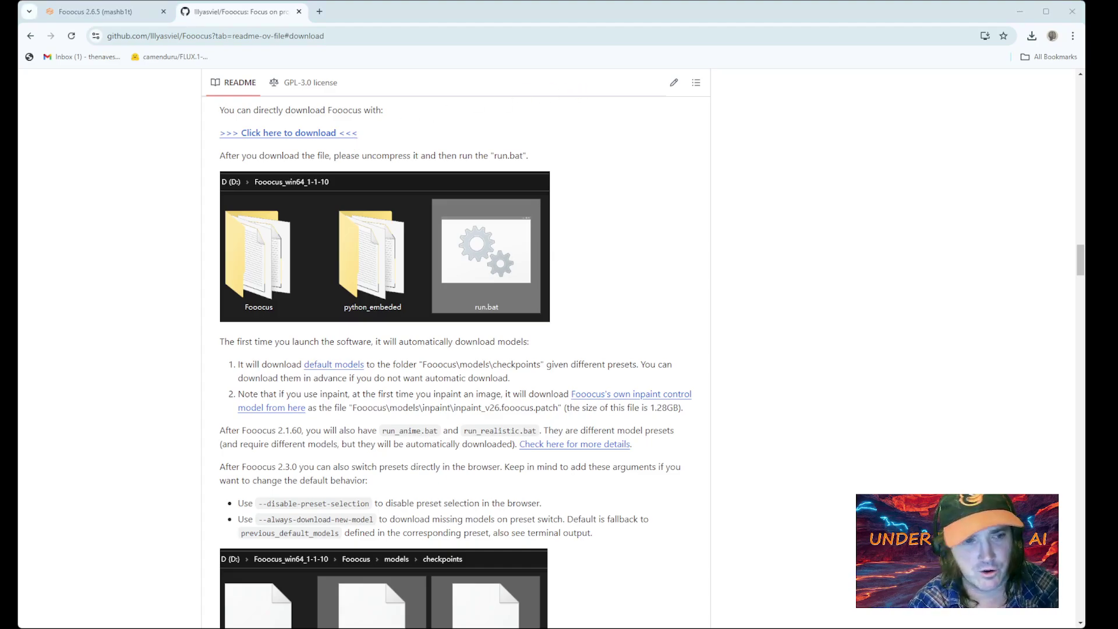
{"action": "left_click", "coordinate": [120, 435]}
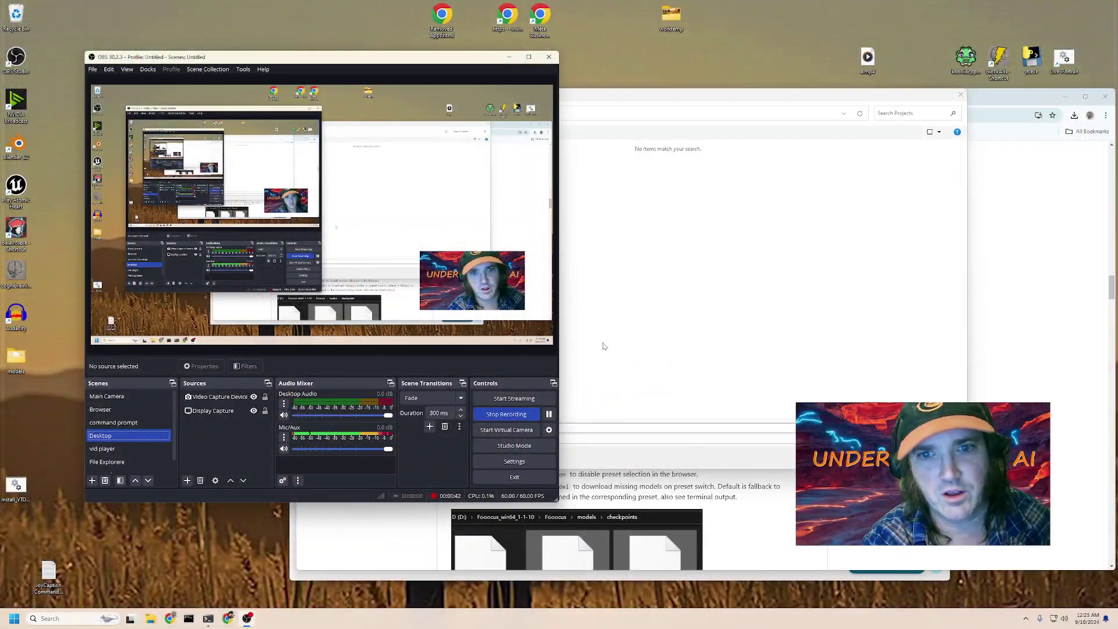
- Bring up the Save As dialog for Fooocus_win64_2-5-0.7z in the Music Projects folder
{"action": "left_click", "coordinate": [509, 57]}
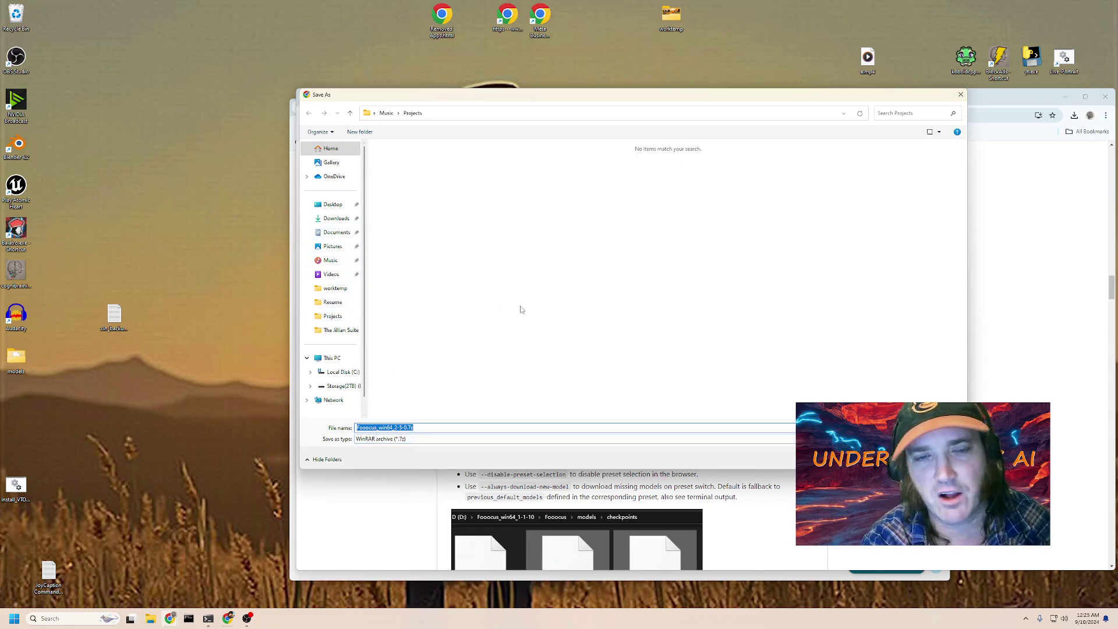
{"action": "mouse_move", "coordinate": [229, 620]}
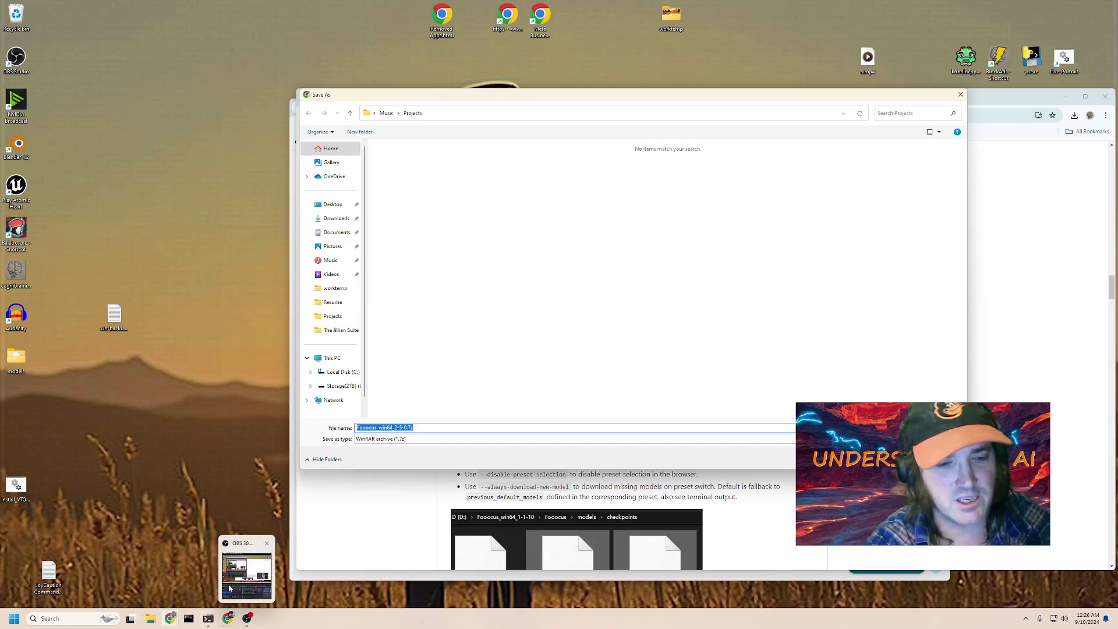
{"action": "left_click", "coordinate": [247, 618]}
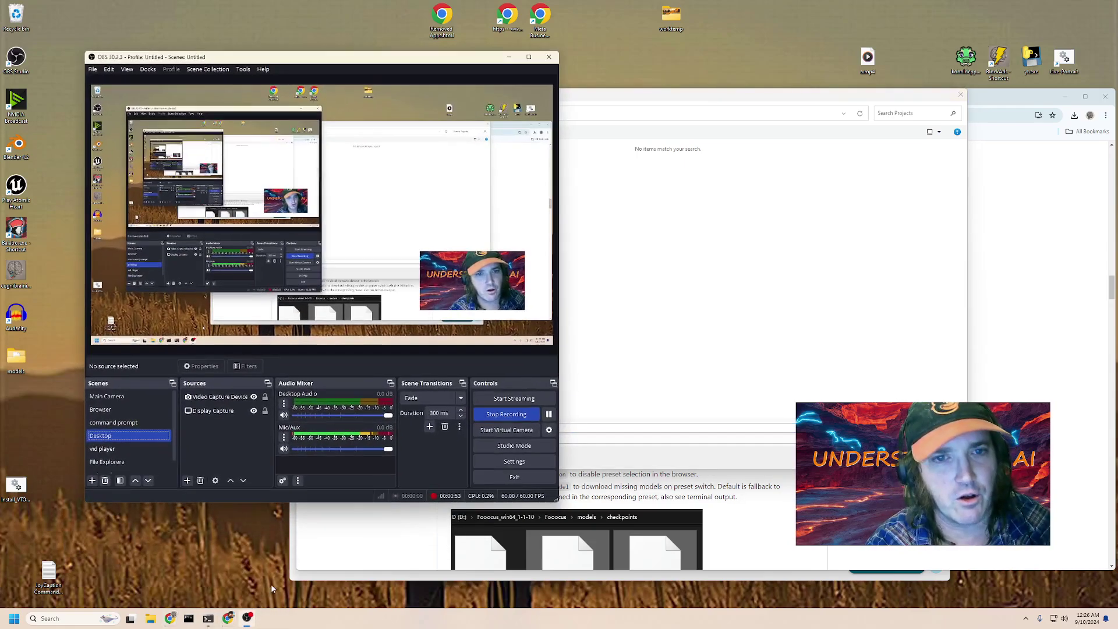
{"action": "left_click", "coordinate": [123, 410]}
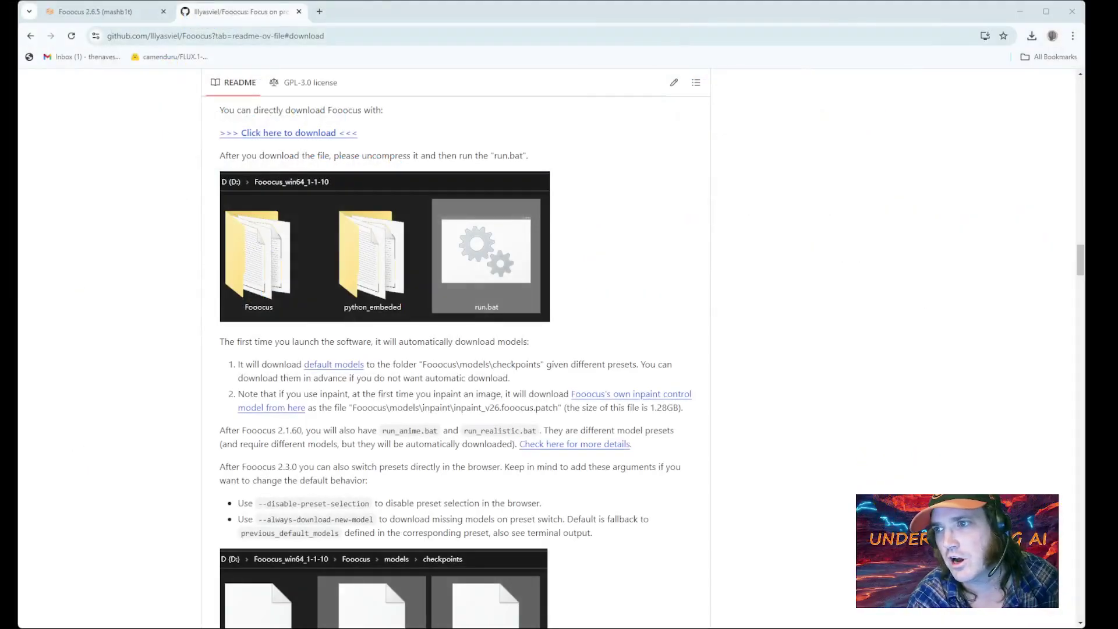
{"action": "left_click_drag", "start_coordinate": [803, 148], "coordinate": [804, 623]}
- In Fooocus, enter the prompt 'A cowboy is standing in the cowpen and looking at the camera' and enable Advanced
{"action": "left_click", "coordinate": [86, 12]}
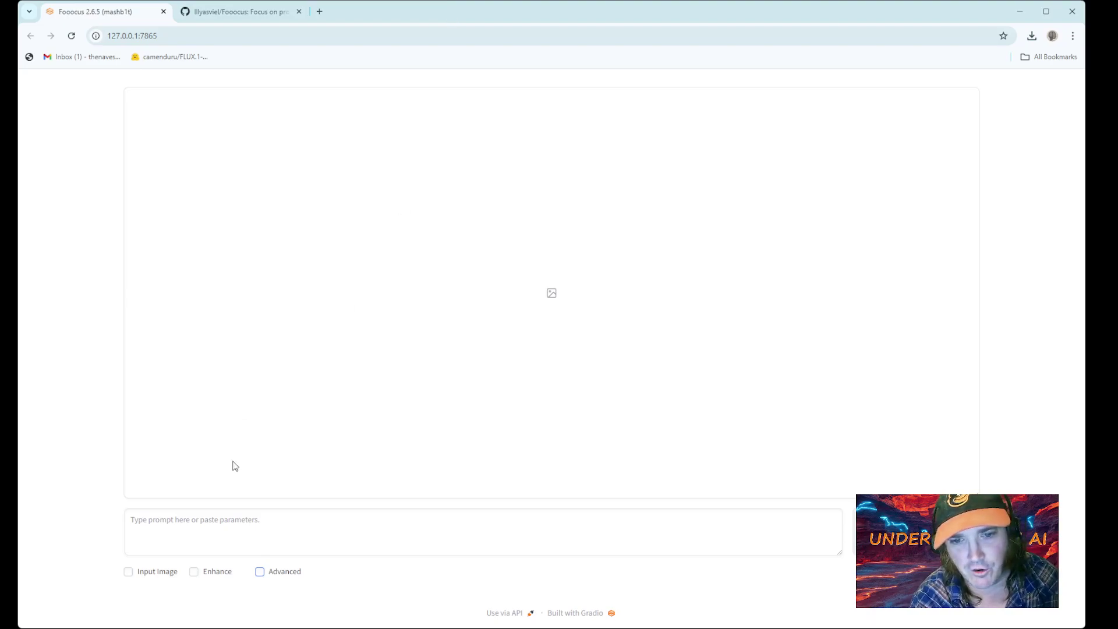
{"action": "left_click", "coordinate": [251, 534]}
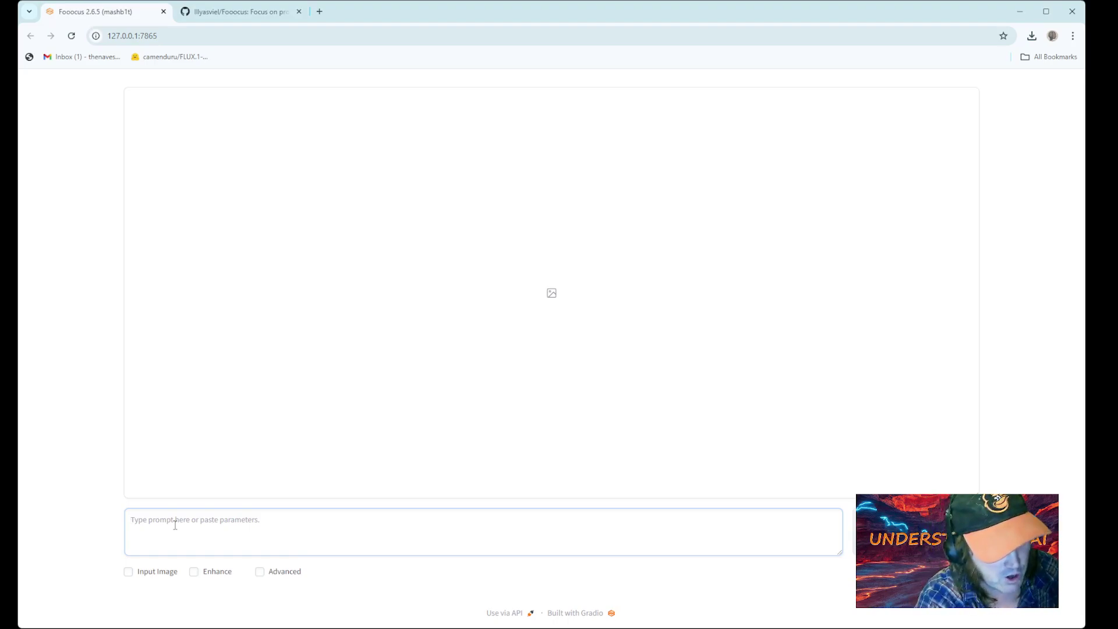
{"action": "type", "text": "A cowboy is st"}
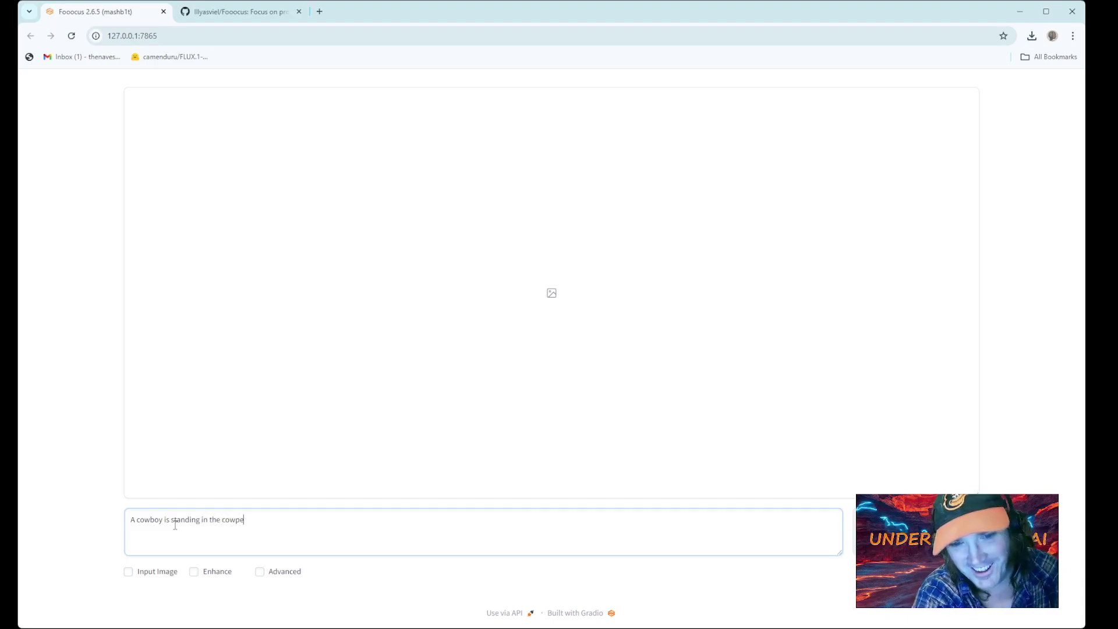
{"action": "type", "text": "and looking at the camera"}
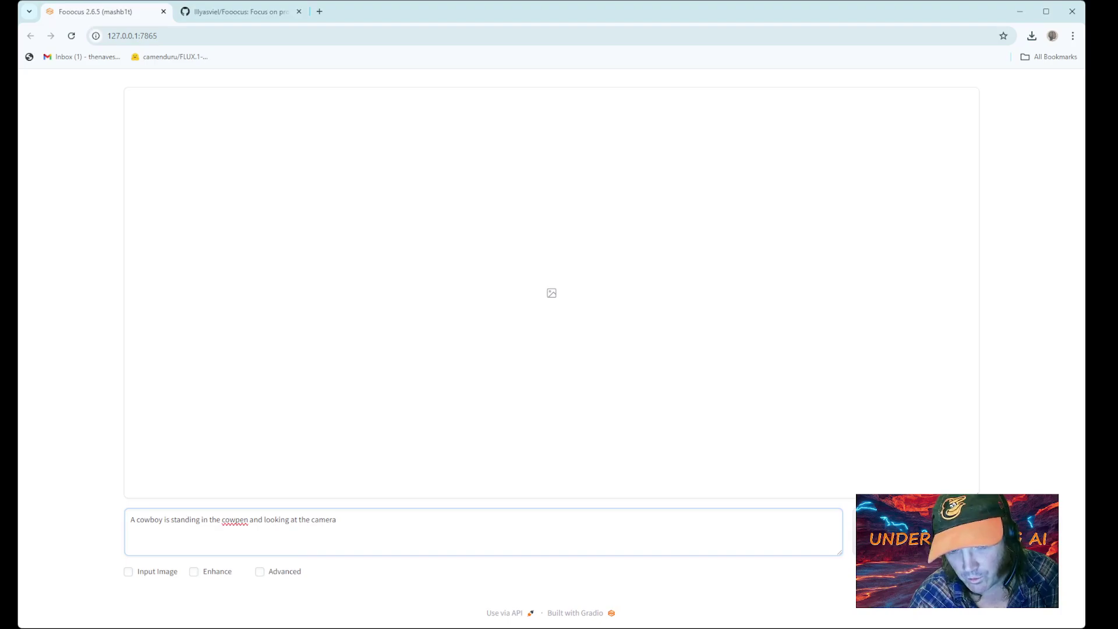
{"action": "left_click", "coordinate": [260, 571]}
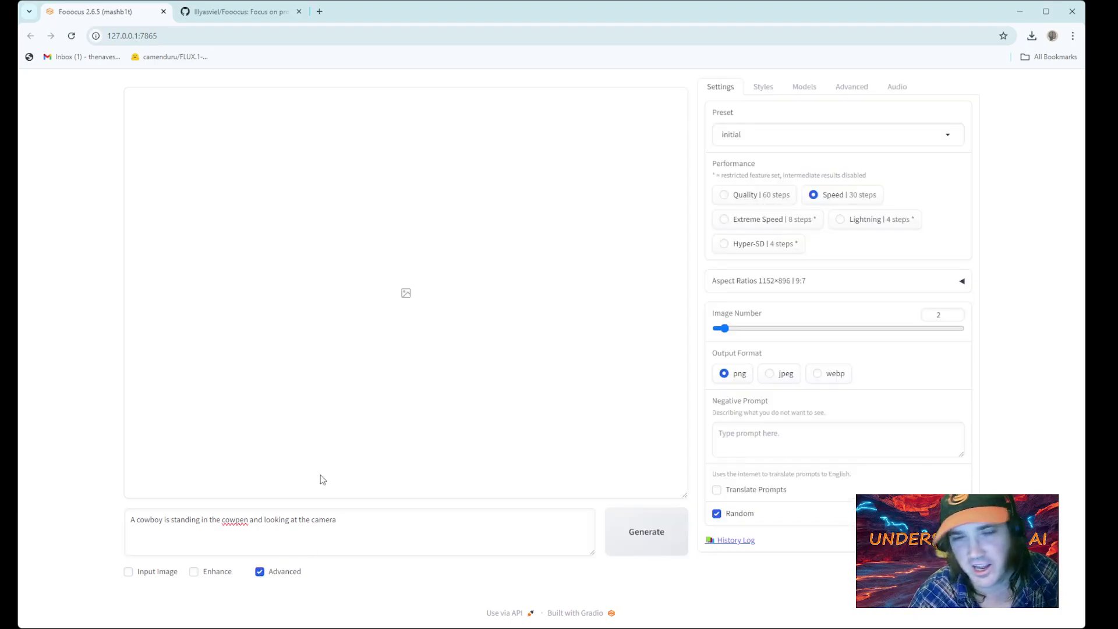
- Lower Image Number from 2 to 1 and generate the cowboy image
{"action": "left_click", "coordinate": [944, 315]}
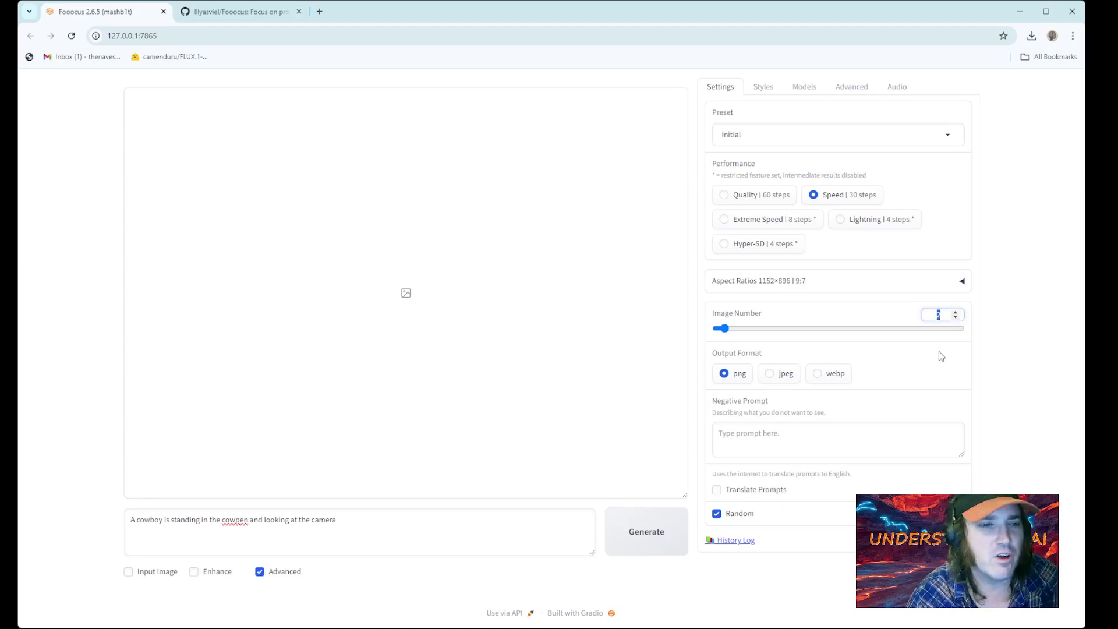
{"action": "left_click", "coordinate": [955, 317]}
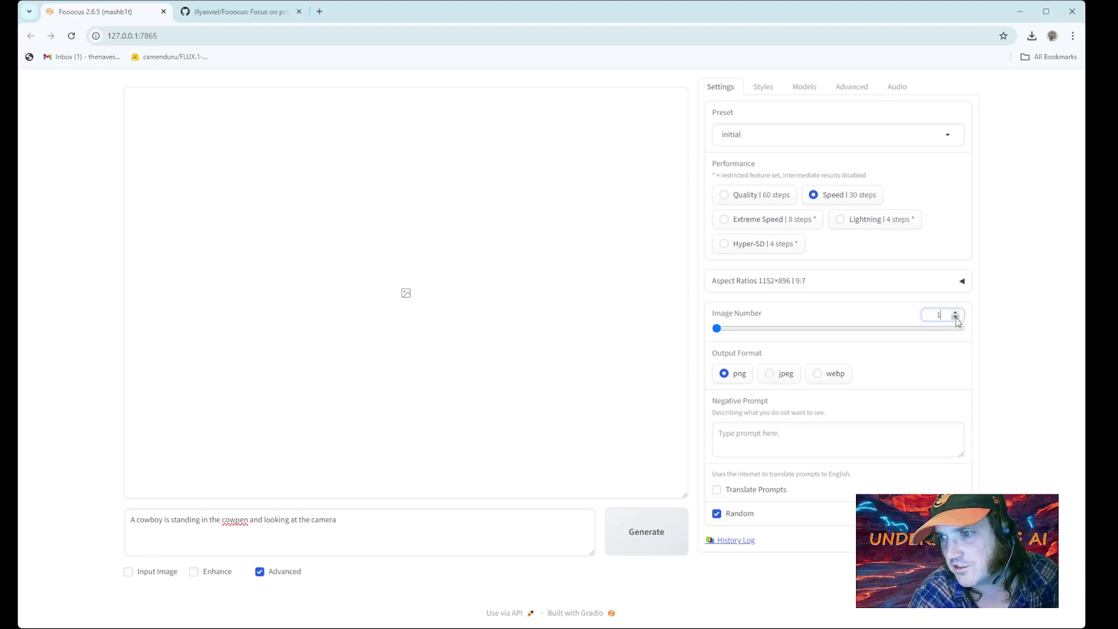
{"action": "left_click", "coordinate": [647, 538]}
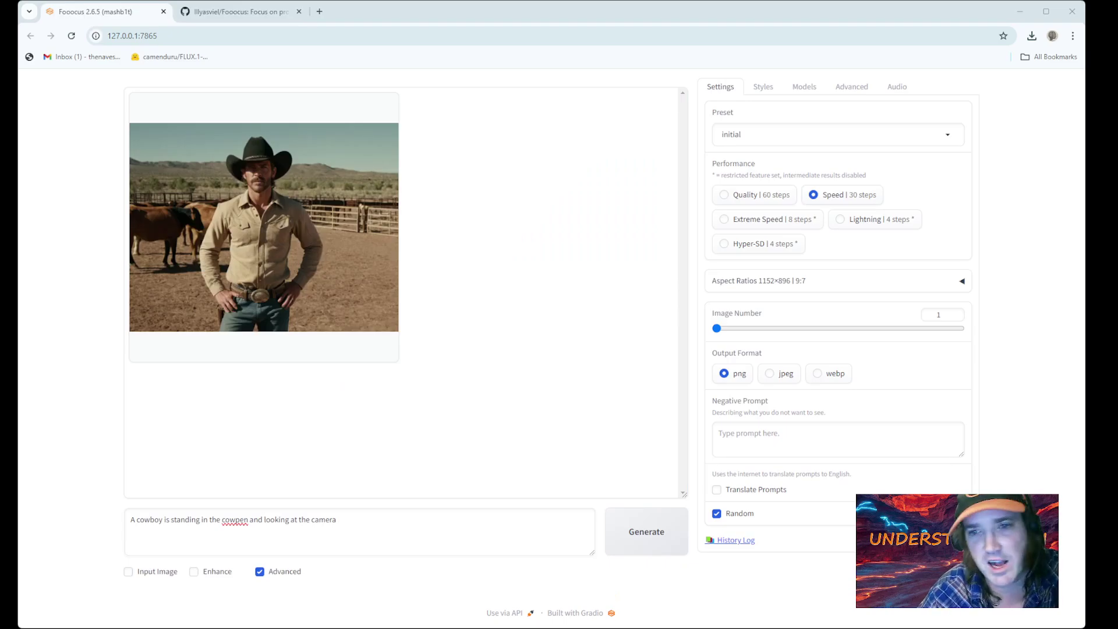
- Enlarge the finished cowboy image and toggle the Advanced panel off and back on
{"action": "left_click", "coordinate": [294, 239]}
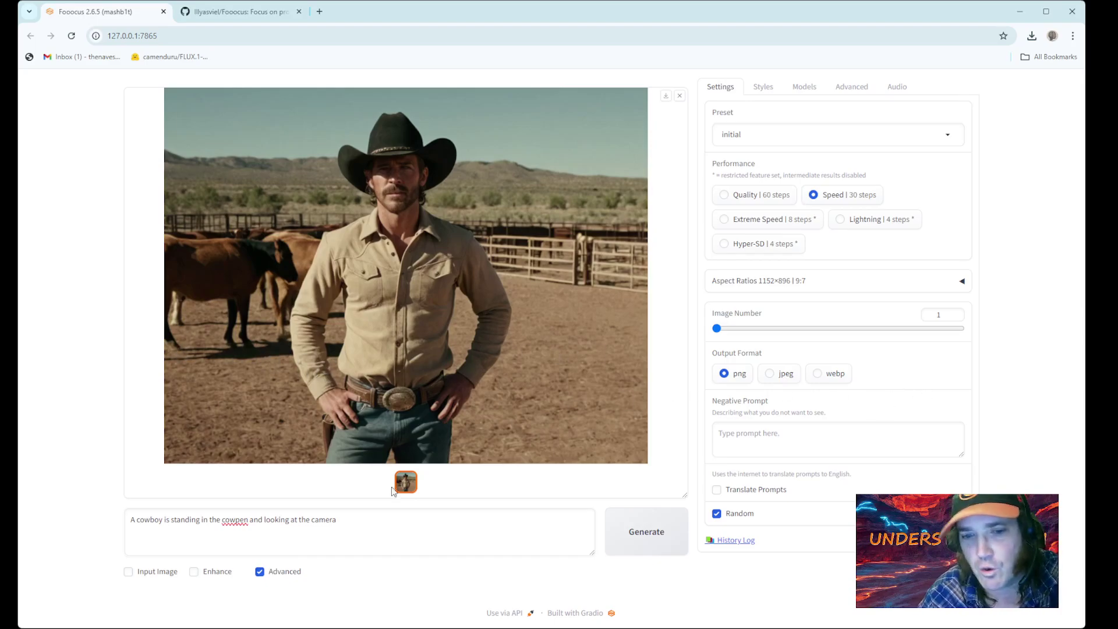
{"action": "left_click", "coordinate": [259, 572]}
{"action": "left_click", "coordinate": [260, 572]}
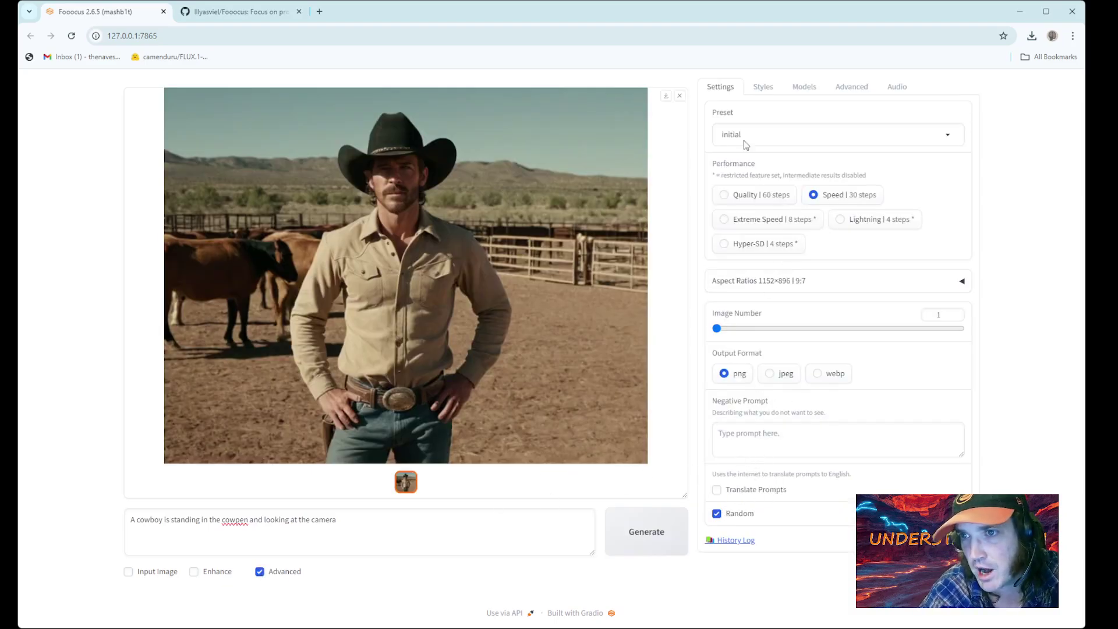
{"action": "left_click", "coordinate": [717, 514]}
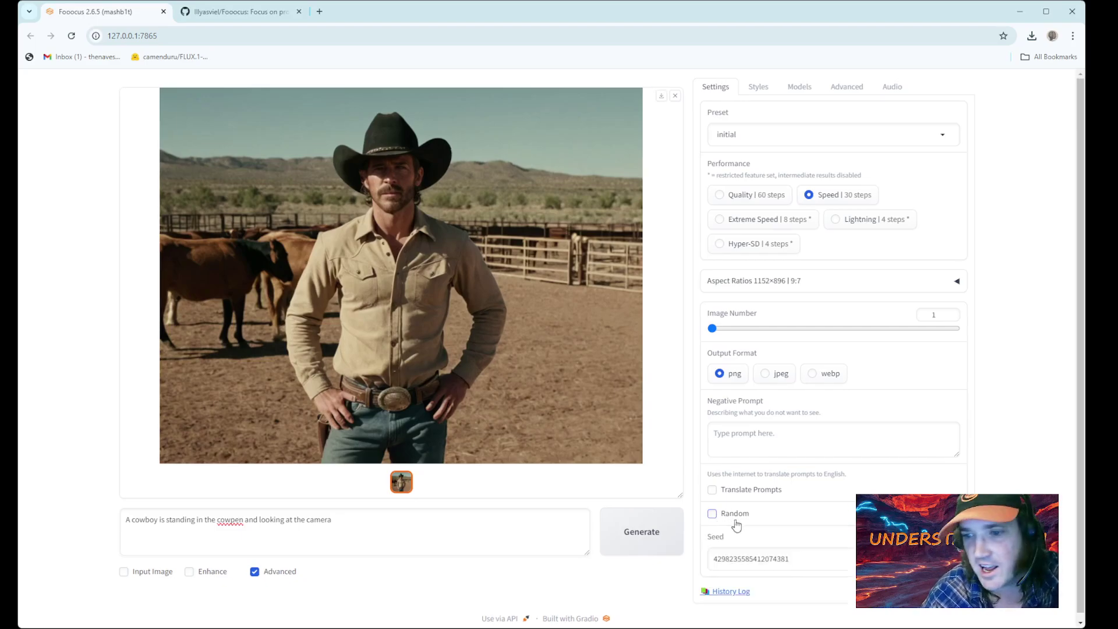
{"action": "left_click_drag", "start_coordinate": [793, 555], "coordinate": [712, 560]}
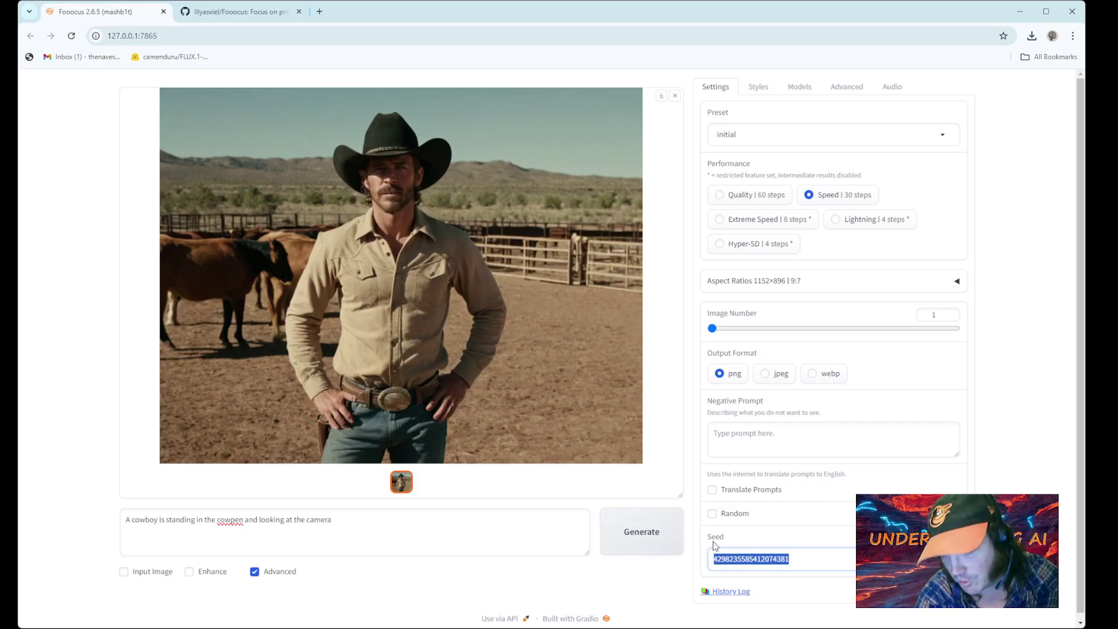
{"action": "left_click", "coordinate": [649, 544]}
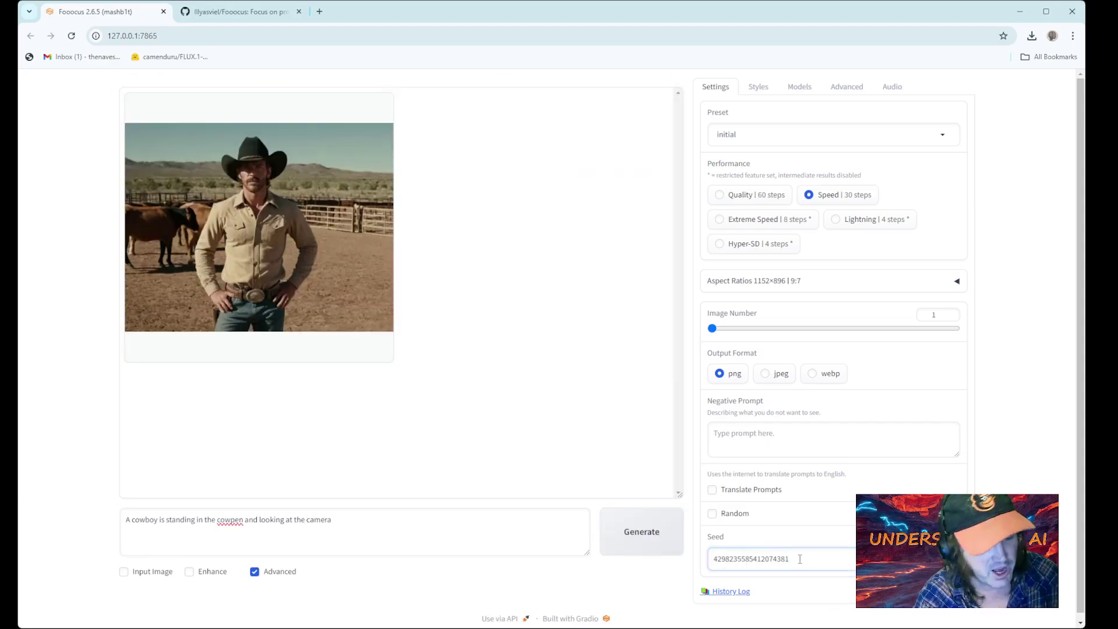
- Replace the seed value with 435543
{"action": "left_click_drag", "start_coordinate": [789, 559], "coordinate": [717, 559]}
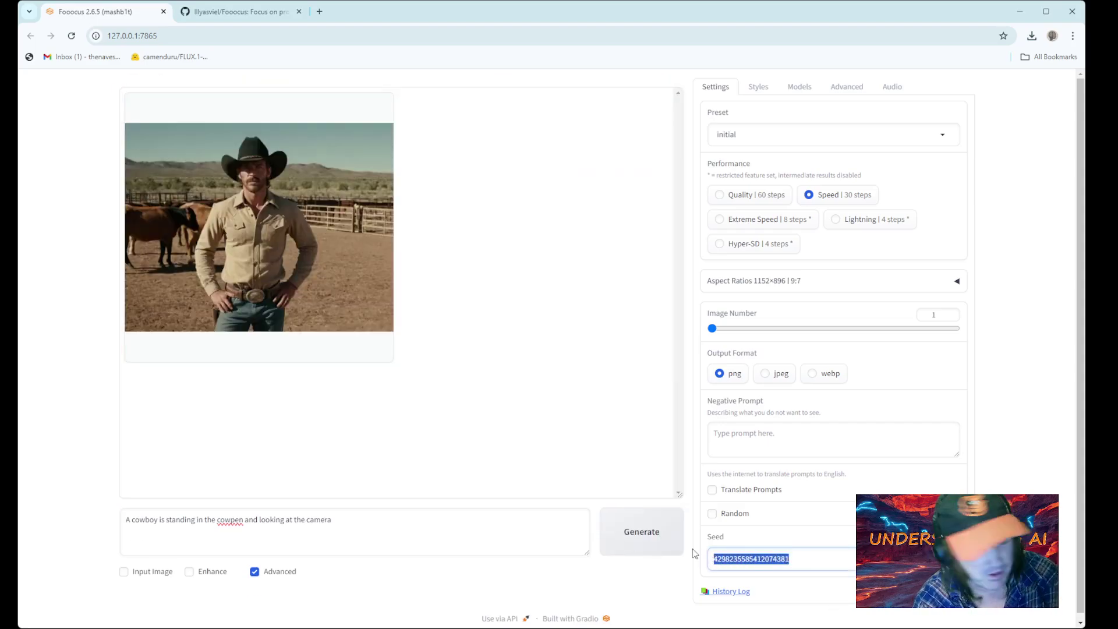
{"action": "key", "text": "BackSpace"}
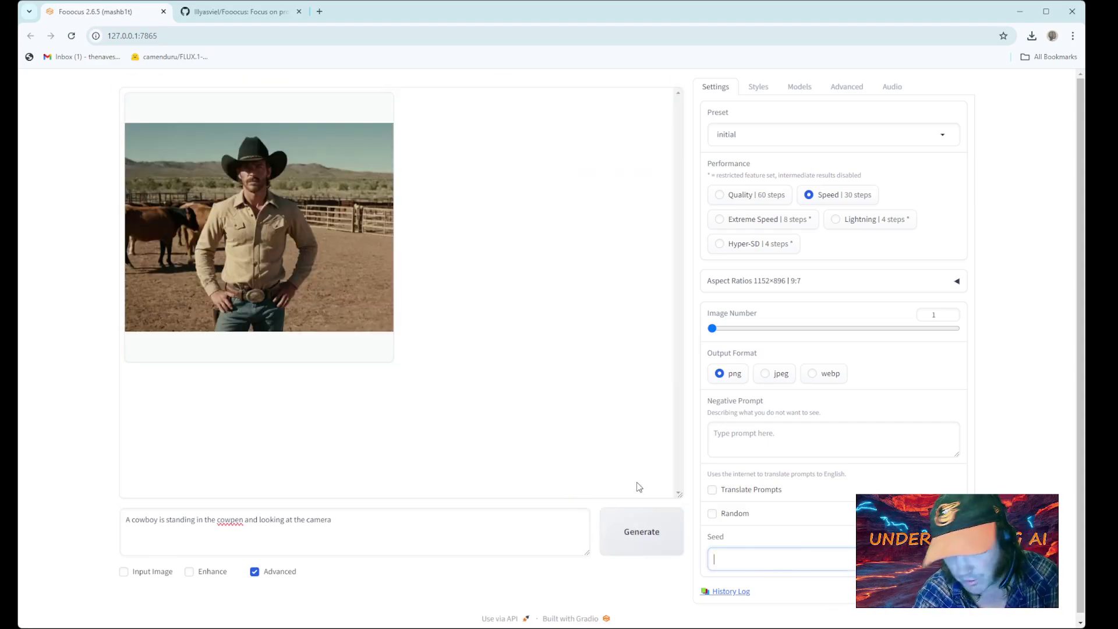
{"action": "type", "text": "435543"}
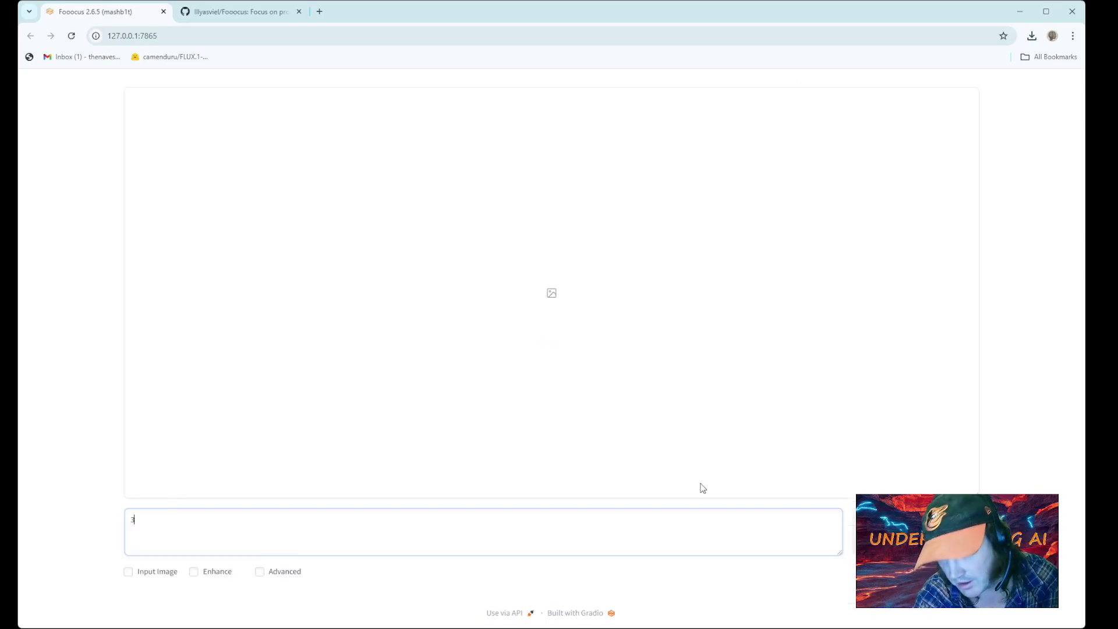
- Re-enable the advanced settings, glance at the README, and return to edit the cowboy prompt
{"action": "left_click", "coordinate": [260, 572]}
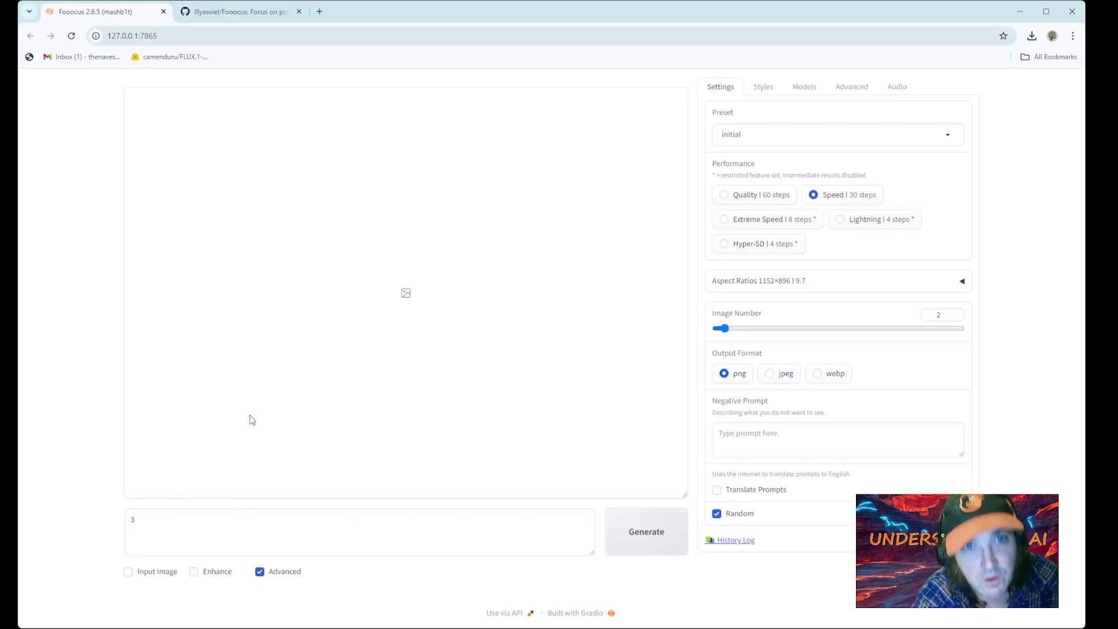
{"action": "left_click", "coordinate": [238, 12]}
{"action": "left_click", "coordinate": [106, 17]}
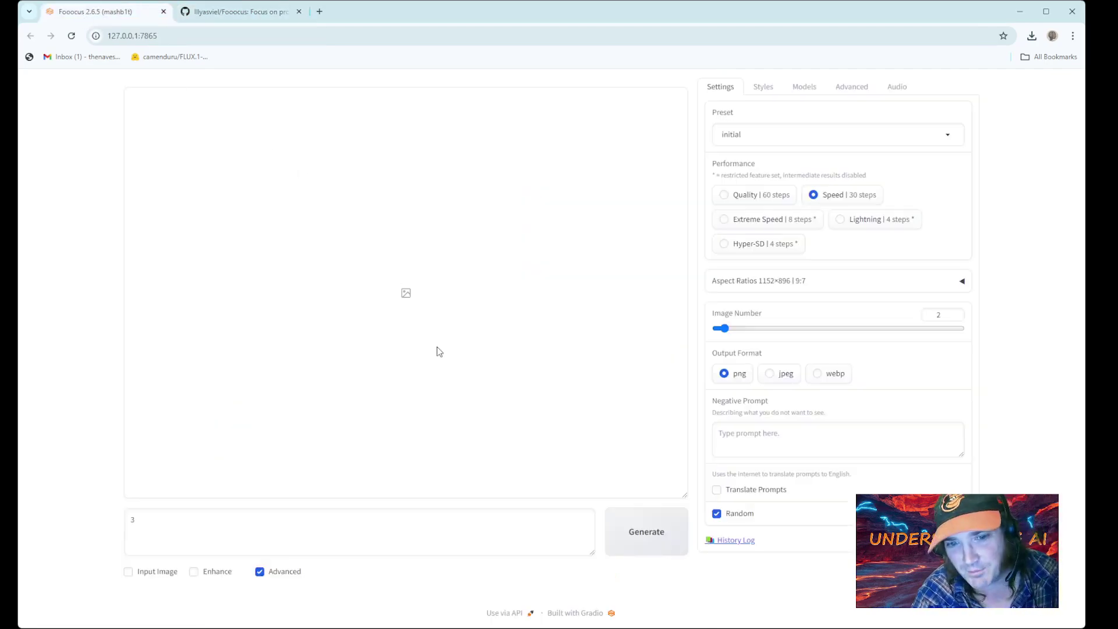
{"action": "left_click", "coordinate": [243, 516]}
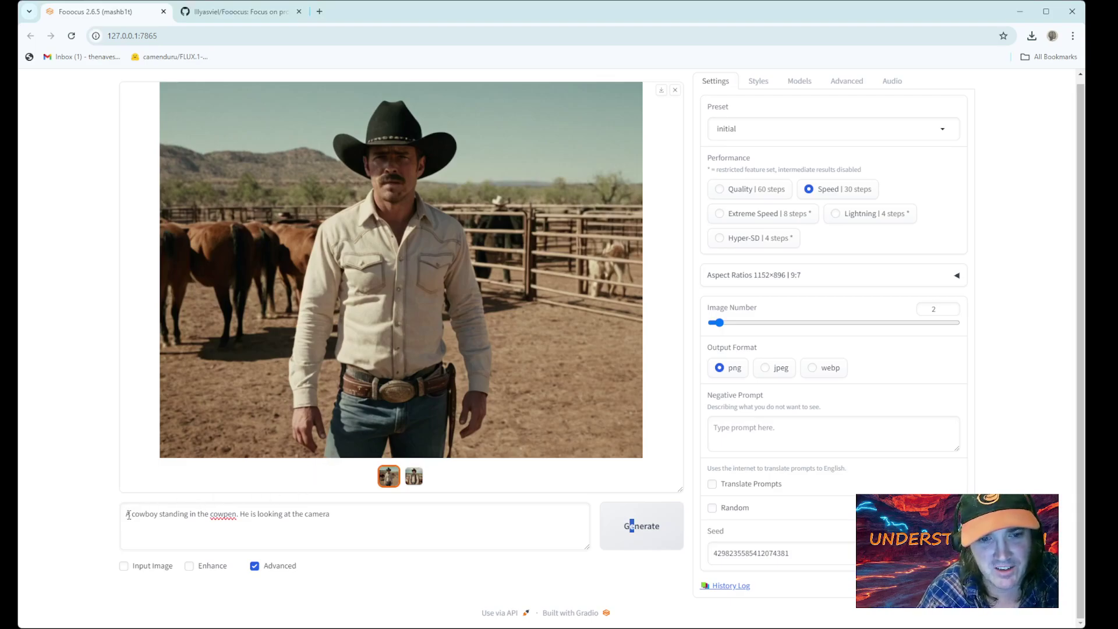
- Generate new cowboy images with seed 5656565, then lower Image Number to 1
{"action": "left_click_drag", "start_coordinate": [128, 515], "coordinate": [349, 523]}
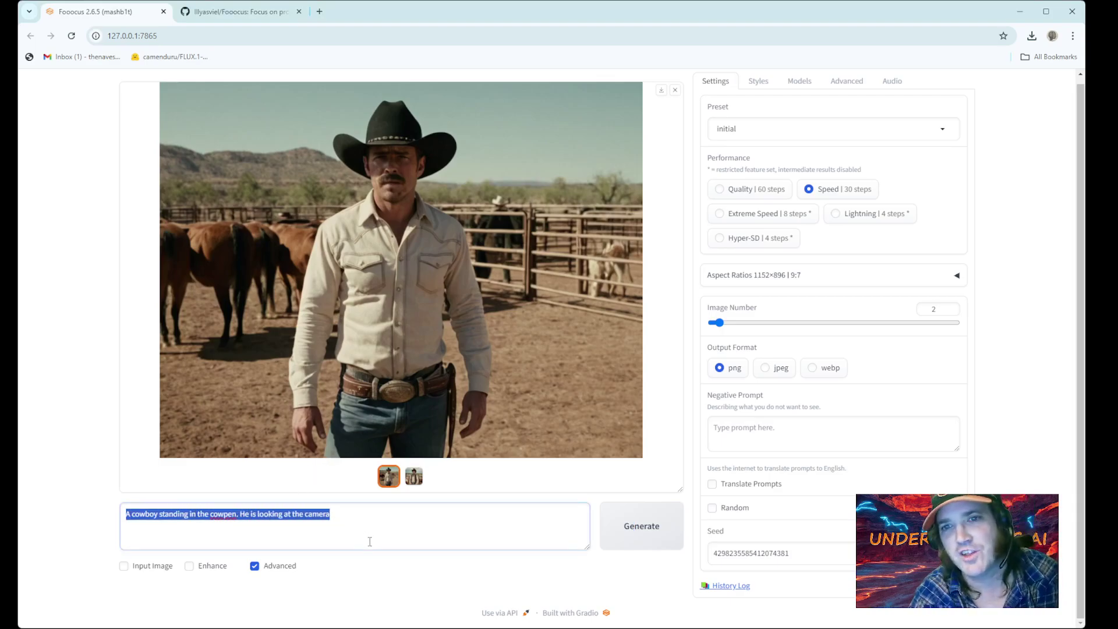
{"action": "left_click_drag", "start_coordinate": [797, 553], "coordinate": [701, 561]}
{"action": "key", "text": "ctrl+c"}
{"action": "key", "text": "BackSpace"}
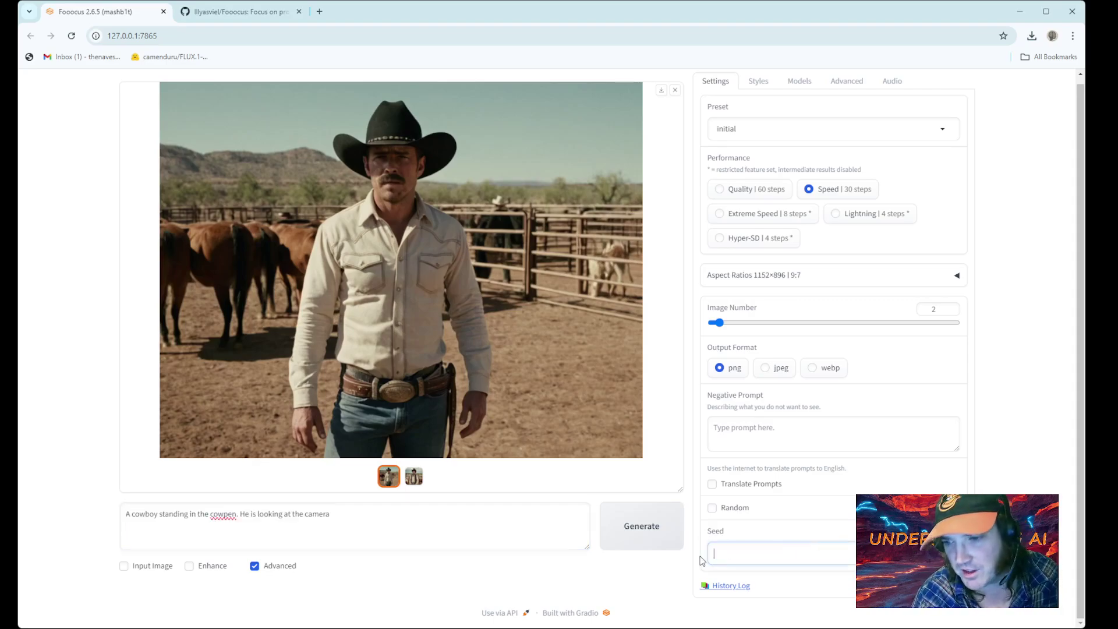
{"action": "type", "text": "5656565"}
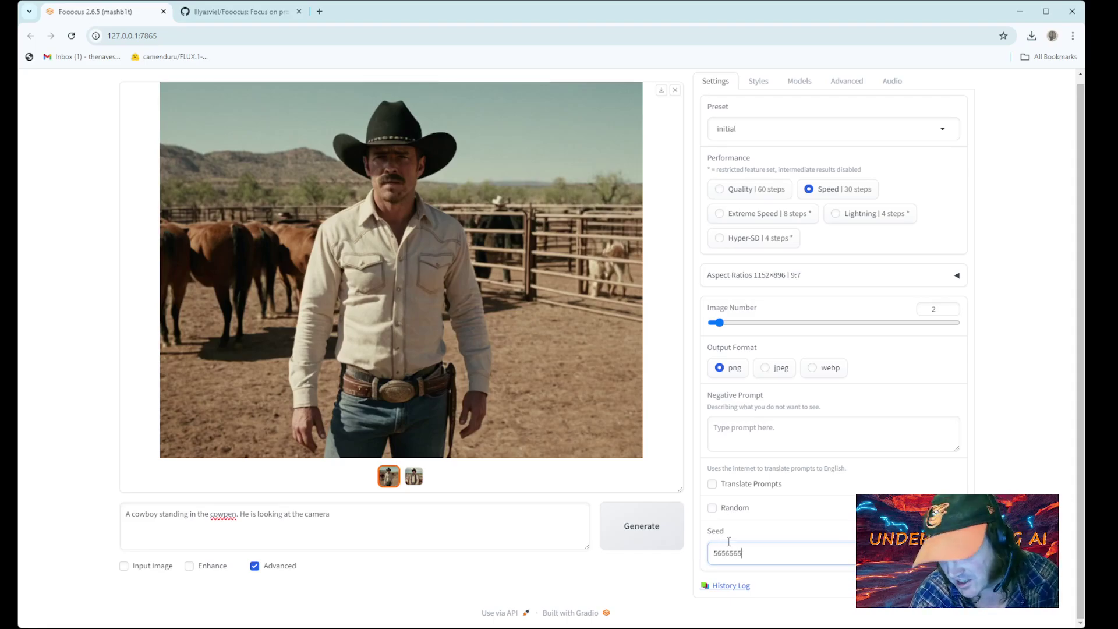
{"action": "left_click", "coordinate": [634, 542]}
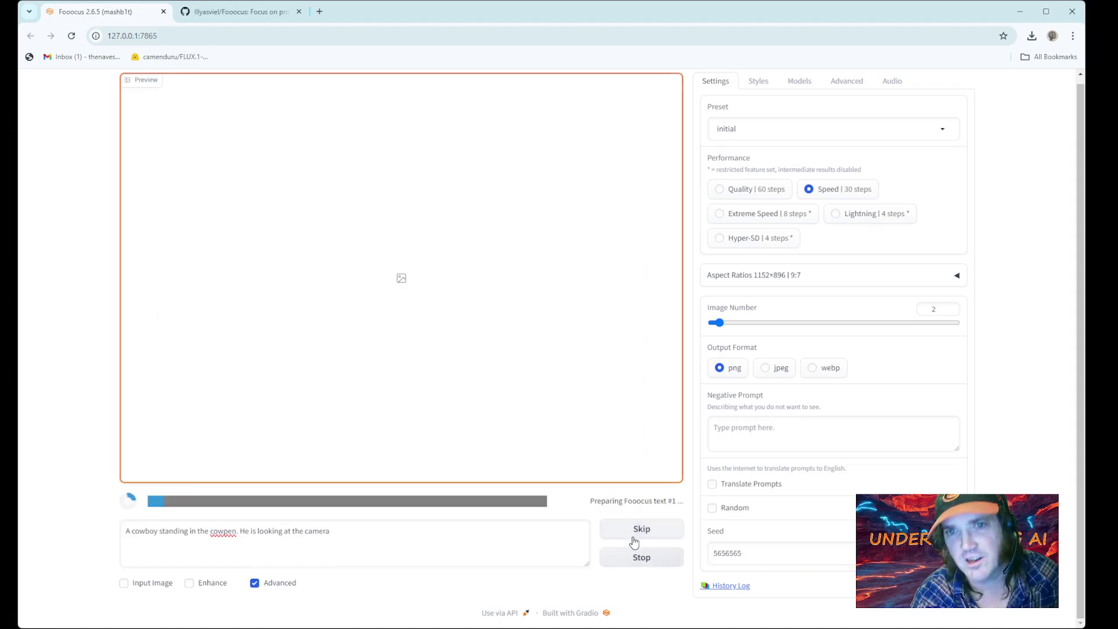
{"action": "left_click", "coordinate": [951, 311]}
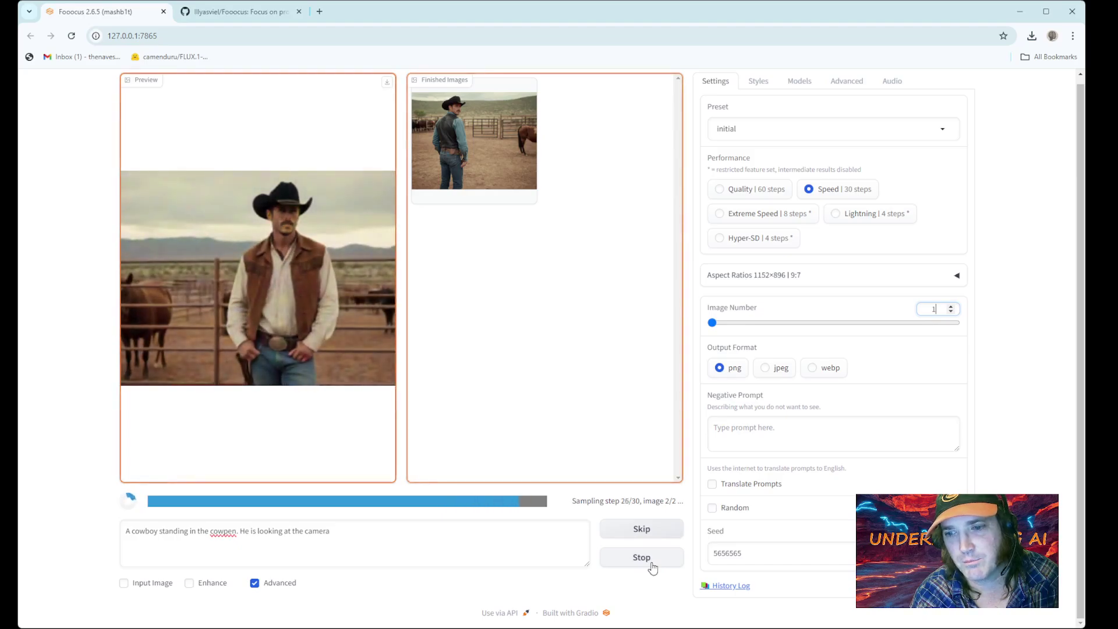
{"action": "double_click", "coordinate": [747, 563]}
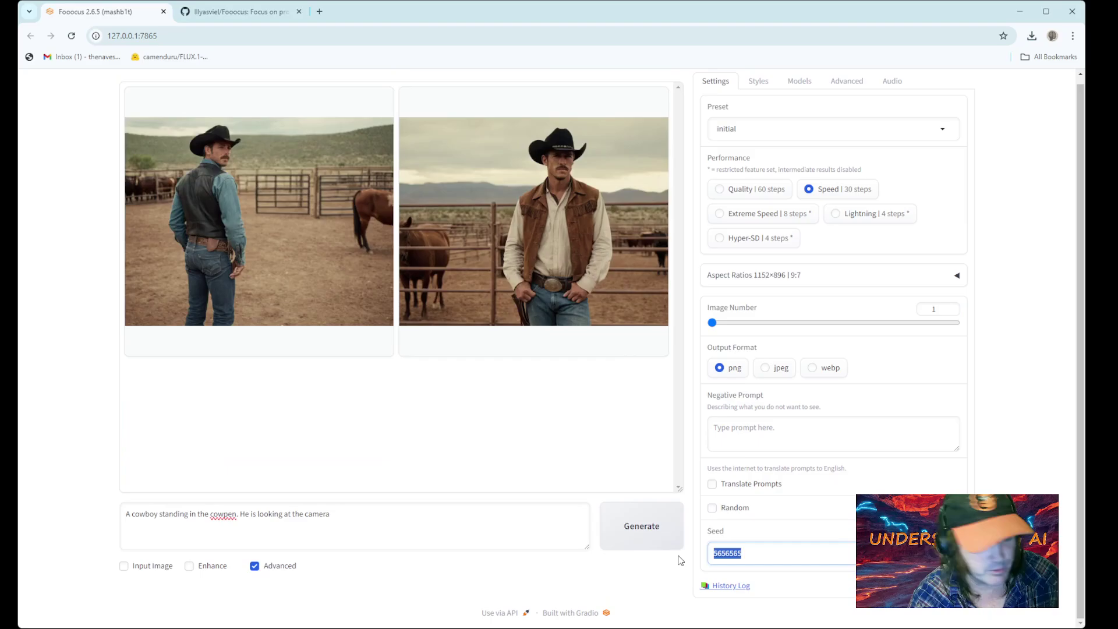
{"action": "key", "text": "ctrl+v"}
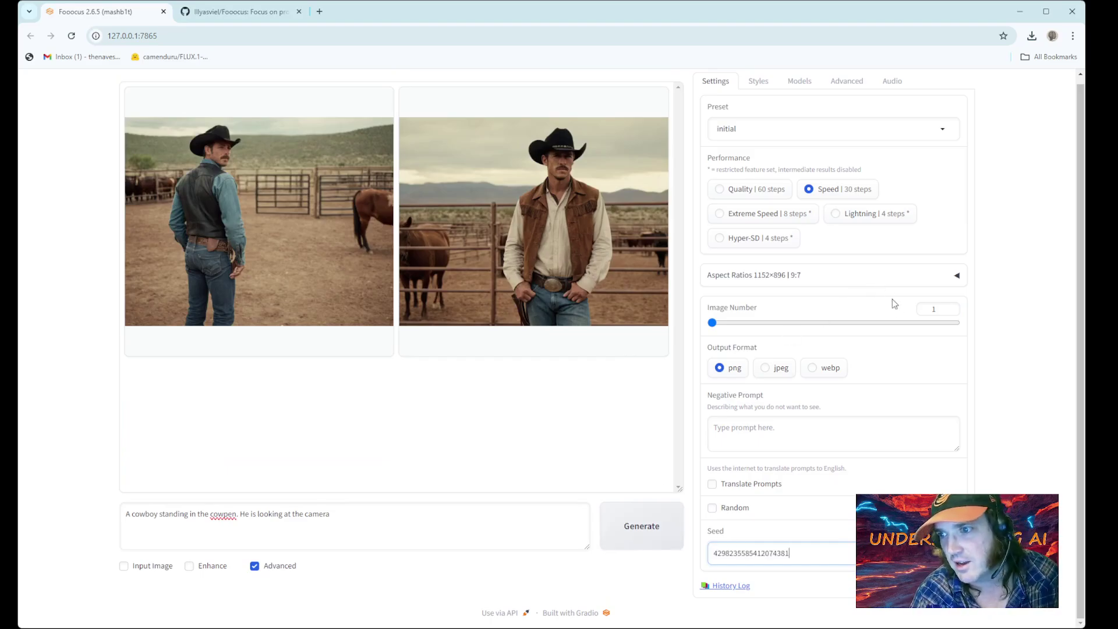
{"action": "left_click", "coordinate": [655, 523]}
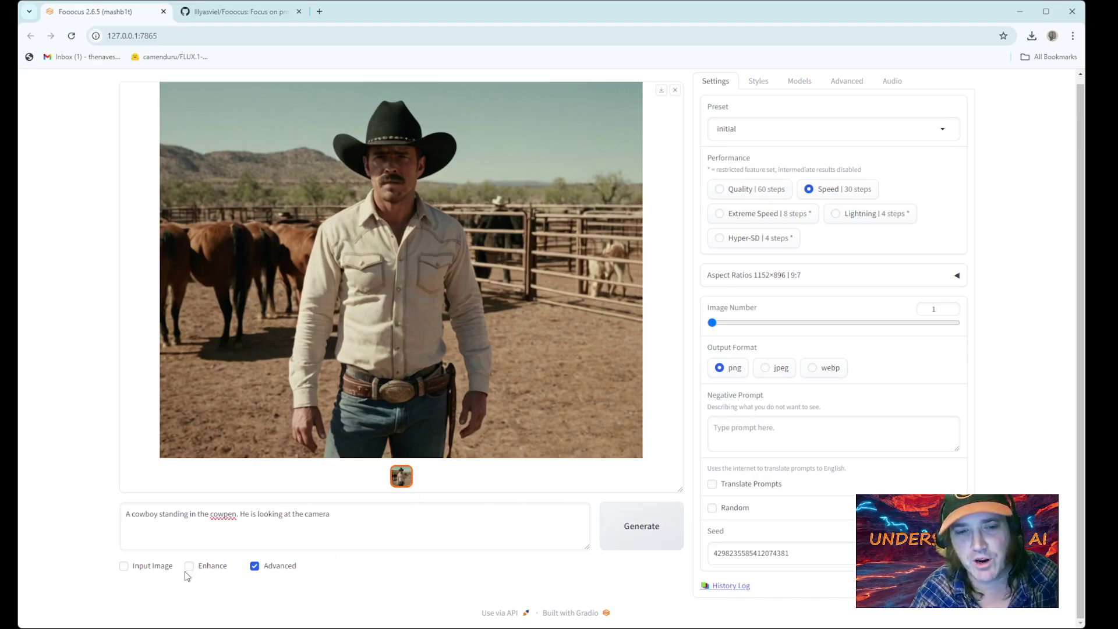
{"action": "left_click", "coordinate": [123, 567]}
{"action": "scroll", "coordinate": [174, 541], "scroll_direction": "down", "scroll_amount": 3}
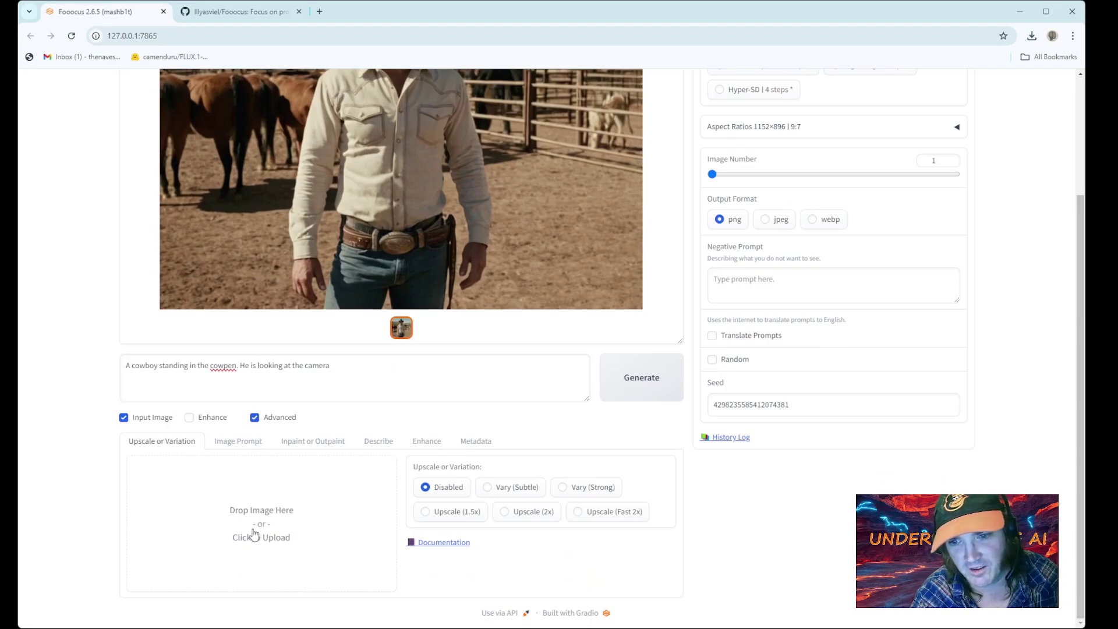
- Open the Image Prompt inputs and enable the Advanced strength and type options
{"action": "left_click", "coordinate": [239, 447]}
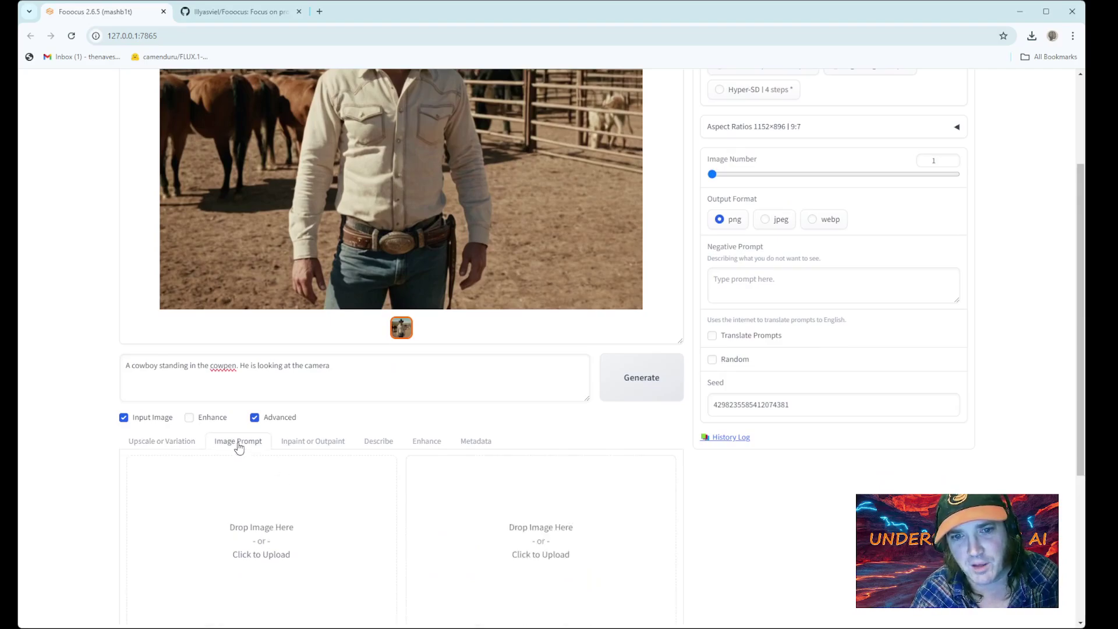
{"action": "scroll", "coordinate": [309, 454], "scroll_direction": "down", "scroll_amount": 5}
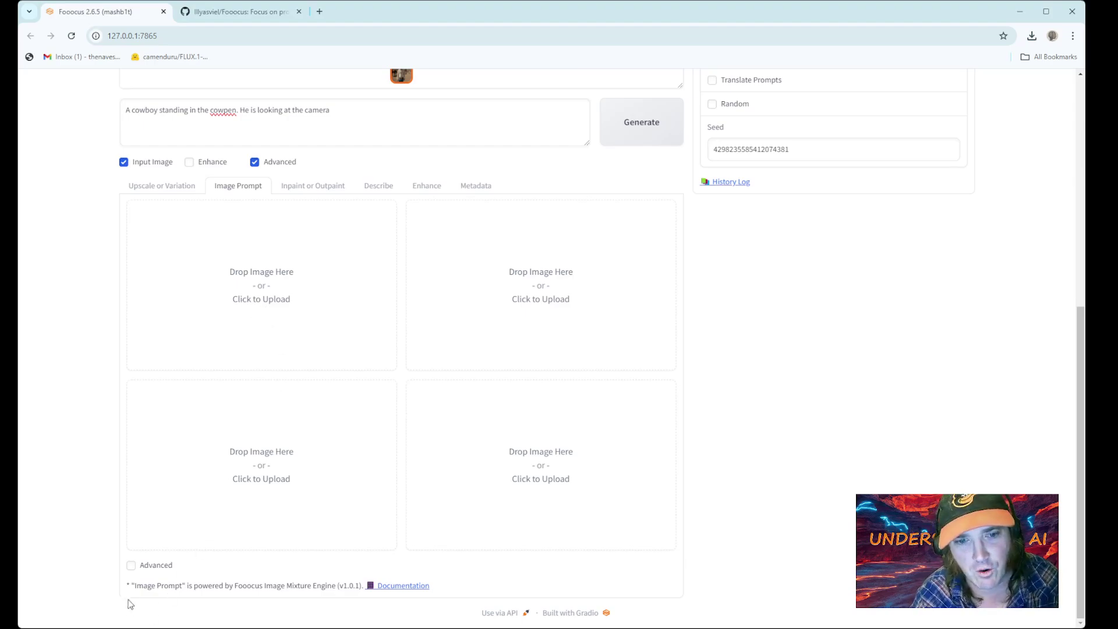
{"action": "left_click", "coordinate": [131, 566]}
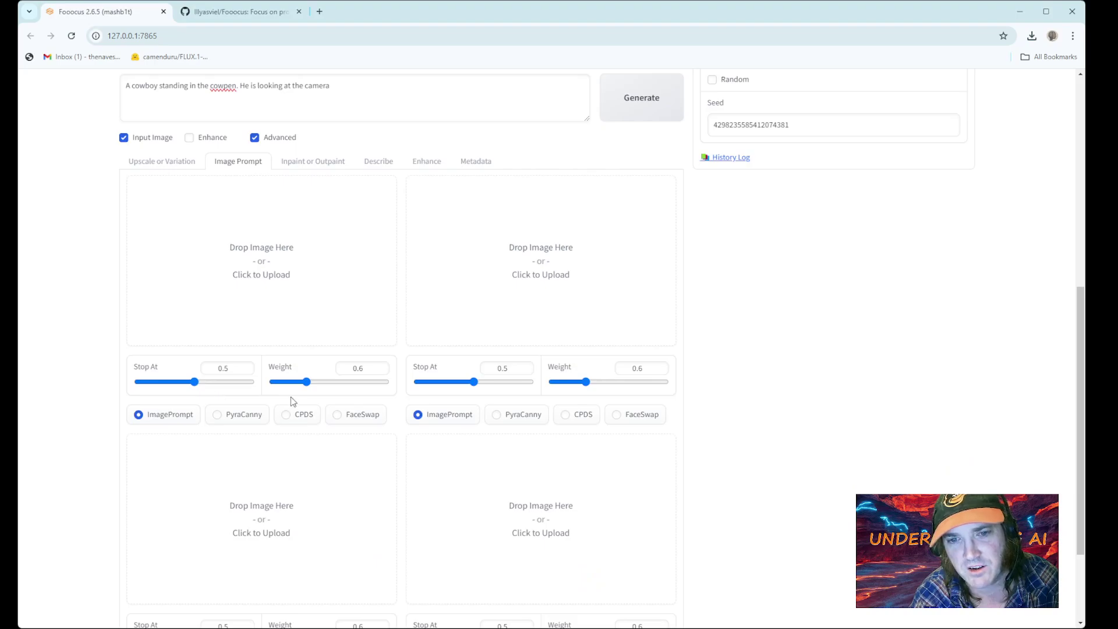
{"action": "scroll", "coordinate": [266, 294], "scroll_direction": "up", "scroll_amount": 4}
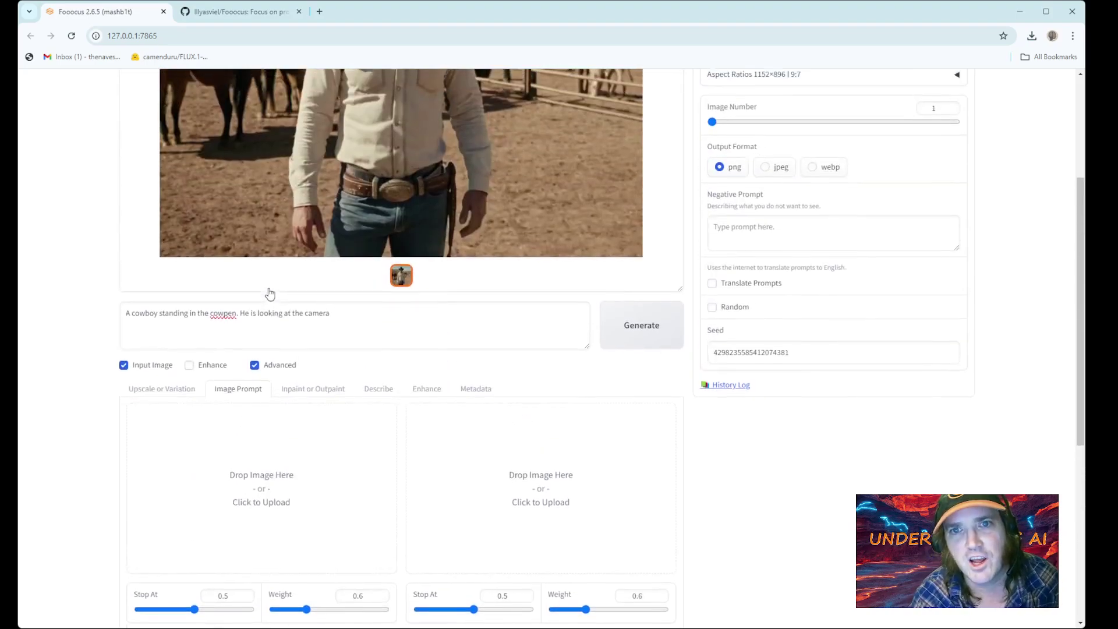
- Load the cowboy image into both image prompt slots, with the second as PyraCanny at weight 1
{"action": "left_click_drag", "start_coordinate": [304, 169], "coordinate": [262, 497]}
{"action": "scroll", "coordinate": [262, 478], "scroll_direction": "down", "scroll_amount": 2}
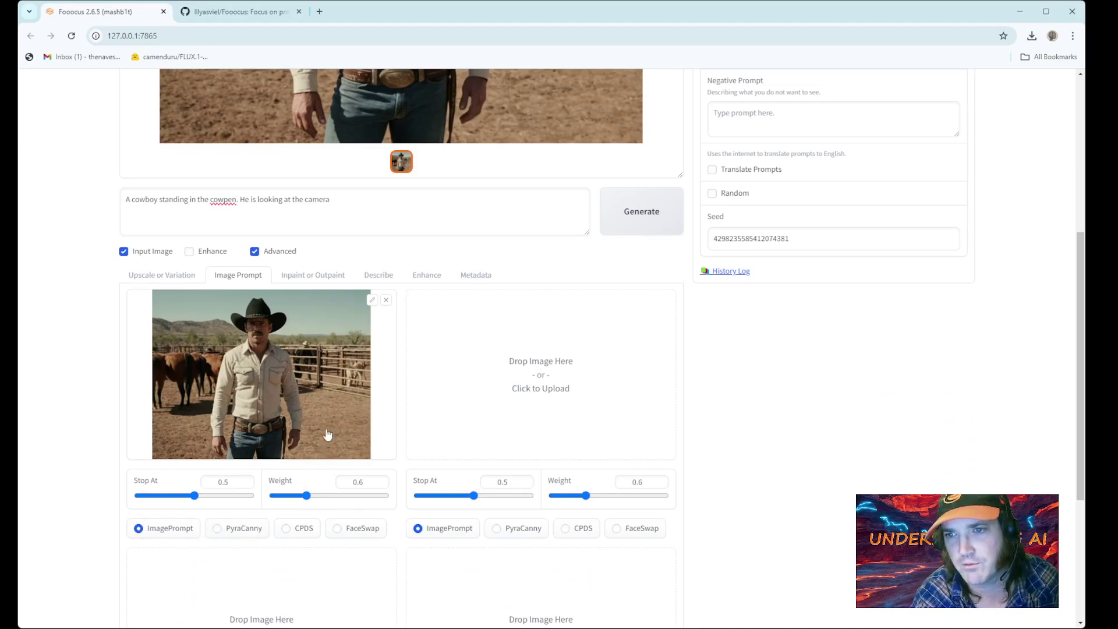
{"action": "scroll", "coordinate": [335, 419], "scroll_direction": "up", "scroll_amount": 2}
{"action": "left_click_drag", "start_coordinate": [337, 411], "coordinate": [533, 534]}
{"action": "scroll", "coordinate": [477, 483], "scroll_direction": "up", "scroll_amount": 1}
{"action": "scroll", "coordinate": [533, 535], "scroll_direction": "down", "scroll_amount": 5}
{"action": "left_click", "coordinate": [498, 417]}
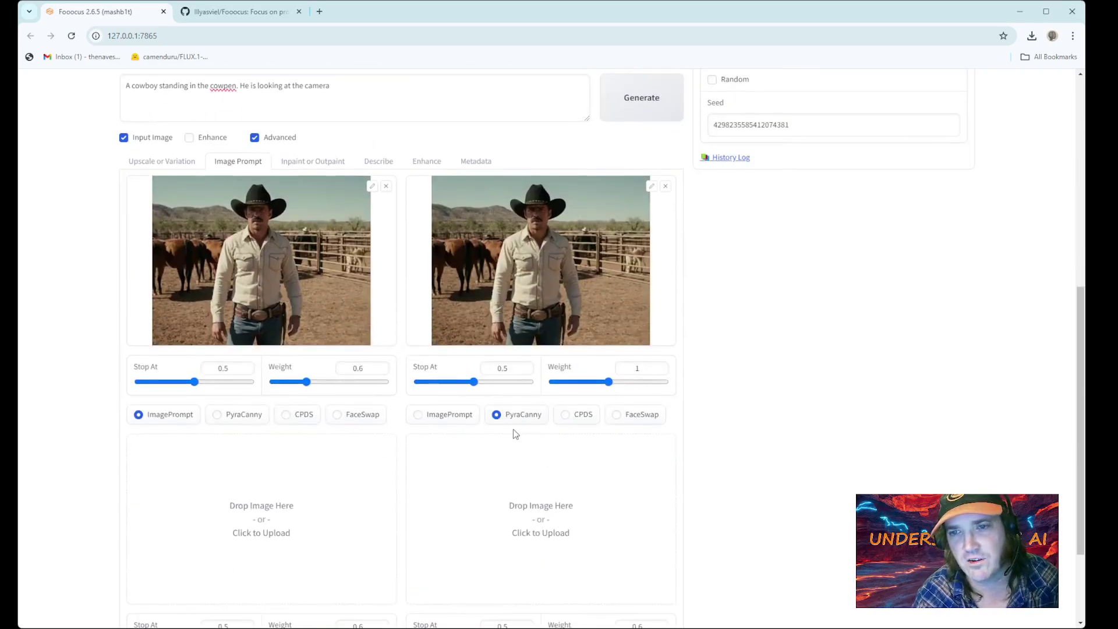
{"action": "scroll", "coordinate": [513, 431], "scroll_direction": "up", "scroll_amount": 4}
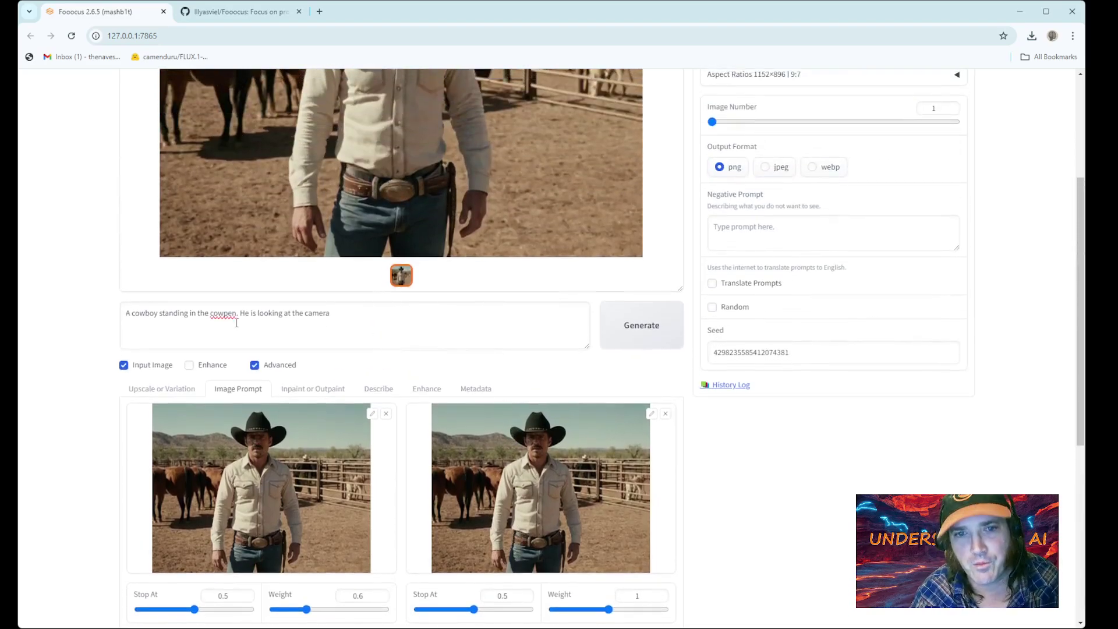
{"action": "left_click", "coordinate": [344, 315]}
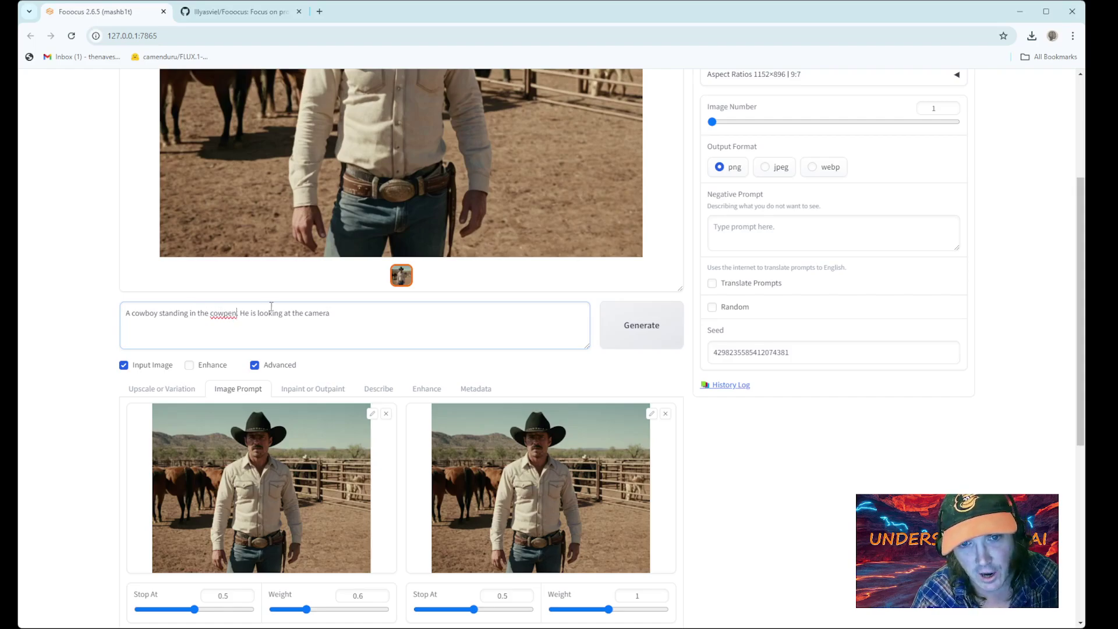
{"action": "type", "text": ","}
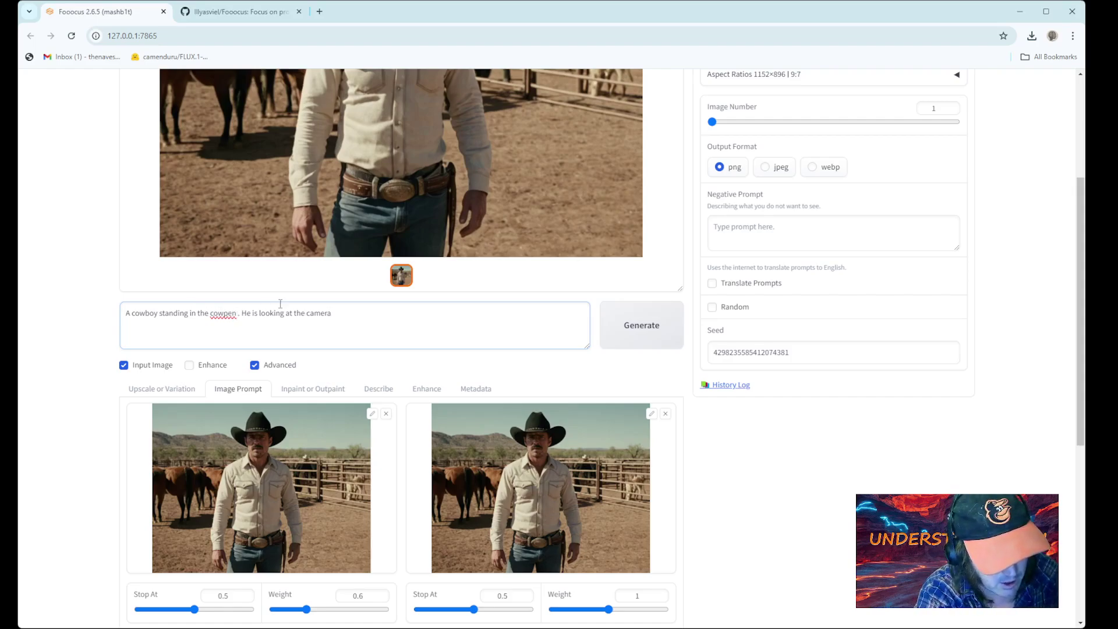
{"action": "type", "text": "and he"}
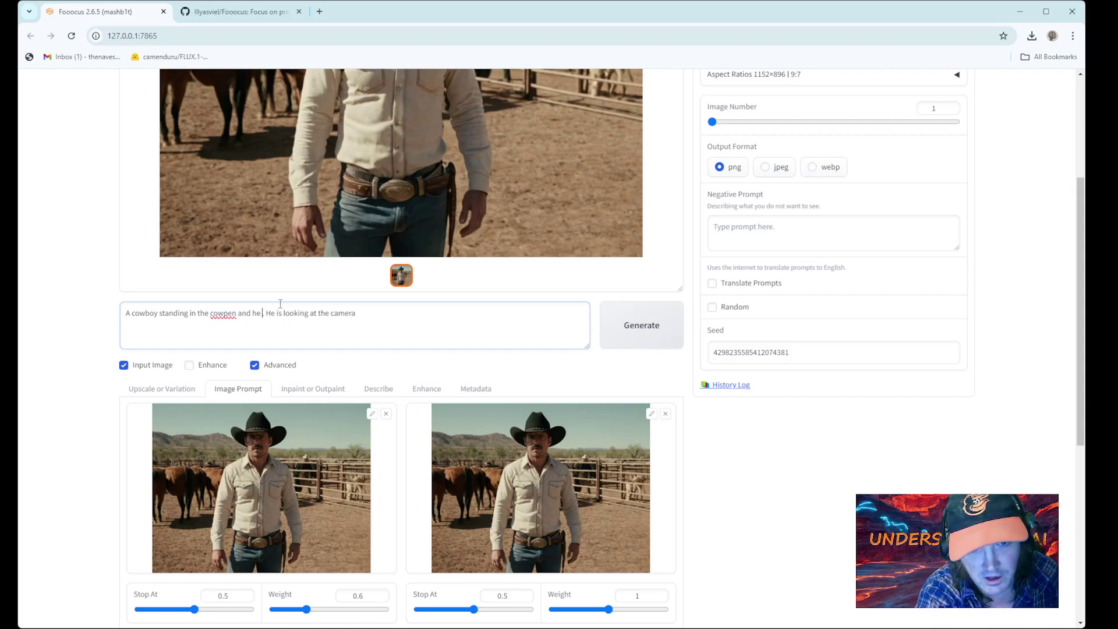
{"action": "type", "text": "is smiling"}
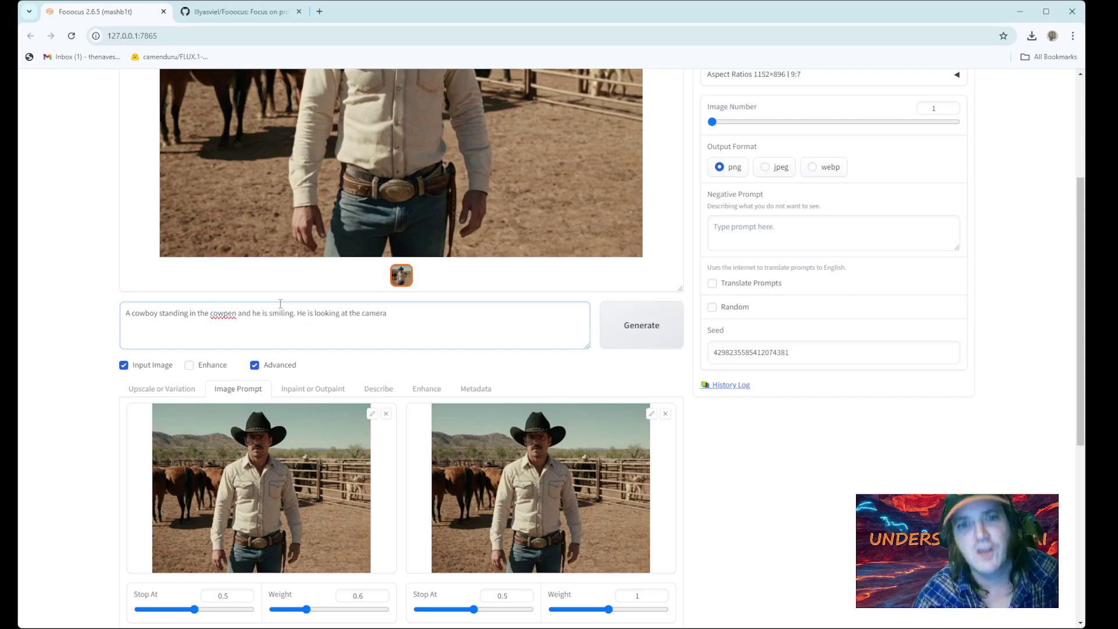
{"action": "scroll", "coordinate": [327, 297], "scroll_direction": "up", "scroll_amount": 3}
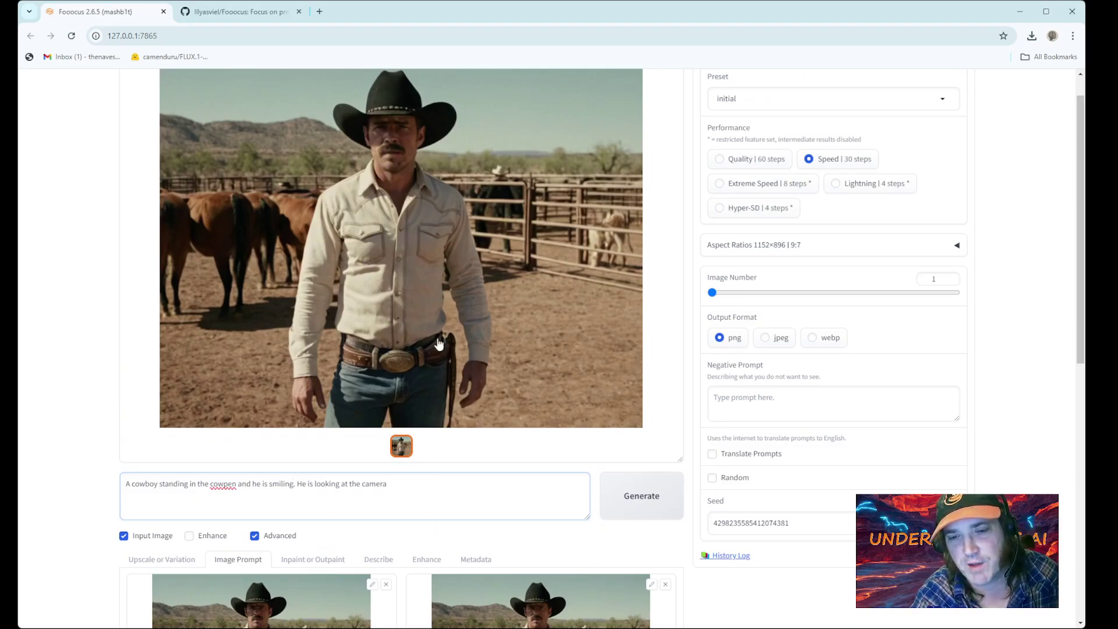
{"action": "scroll", "coordinate": [439, 343], "scroll_direction": "down", "scroll_amount": 3}
{"action": "scroll", "coordinate": [289, 415], "scroll_direction": "down", "scroll_amount": 1}
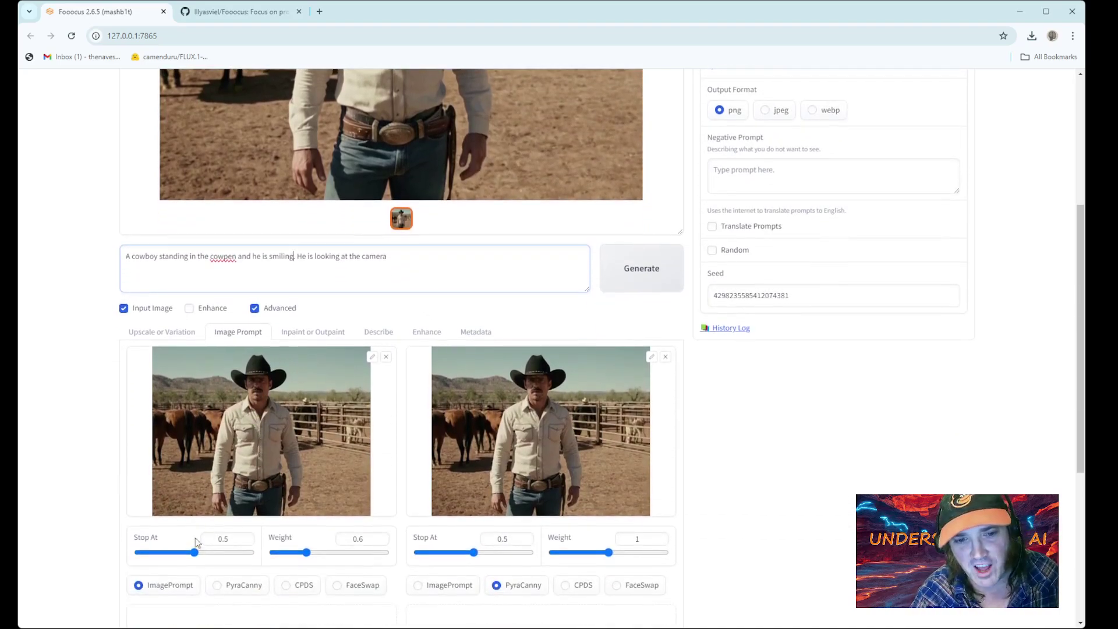
{"action": "scroll", "coordinate": [599, 452], "scroll_direction": "down", "scroll_amount": 3}
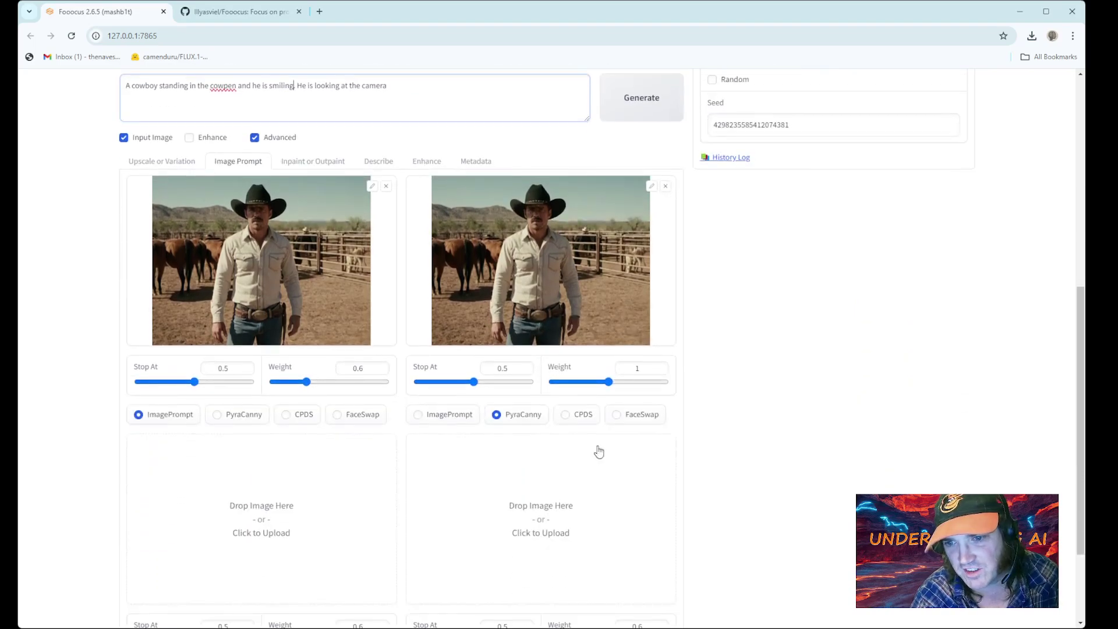
{"action": "scroll", "coordinate": [520, 425], "scroll_direction": "down", "scroll_amount": 3}
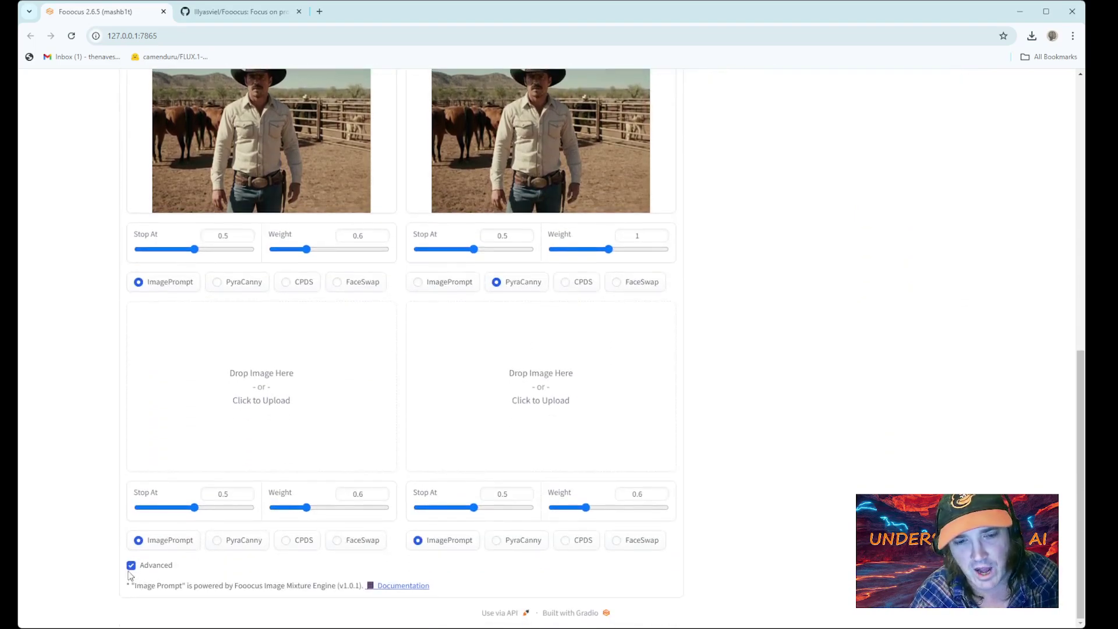
{"action": "scroll", "coordinate": [213, 267], "scroll_direction": "up", "scroll_amount": 5}
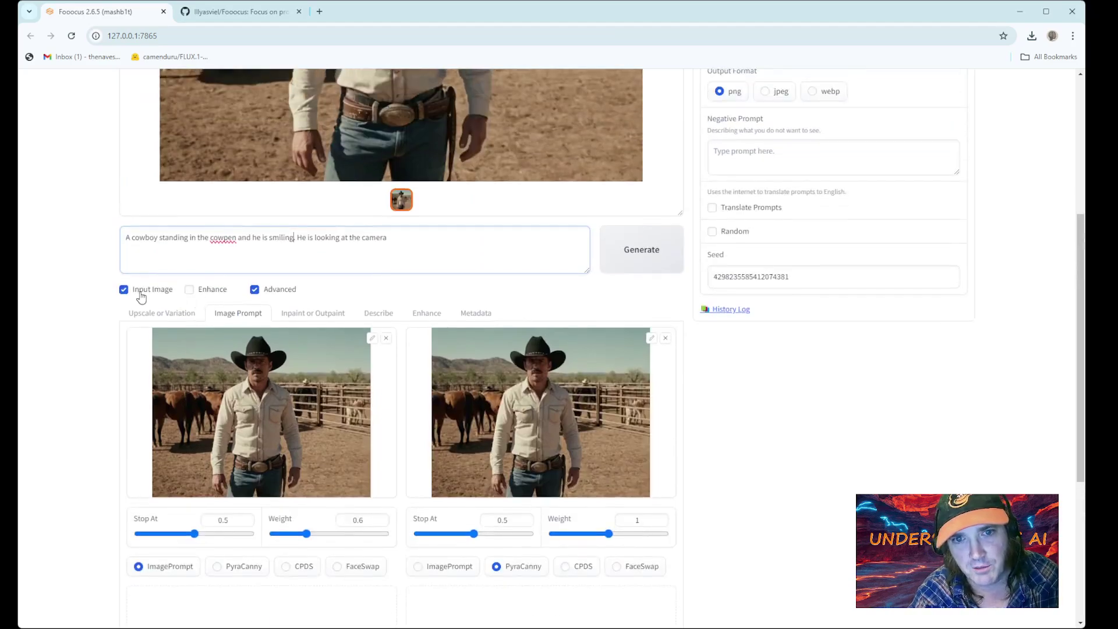
{"action": "scroll", "coordinate": [223, 516], "scroll_direction": "down", "scroll_amount": 4}
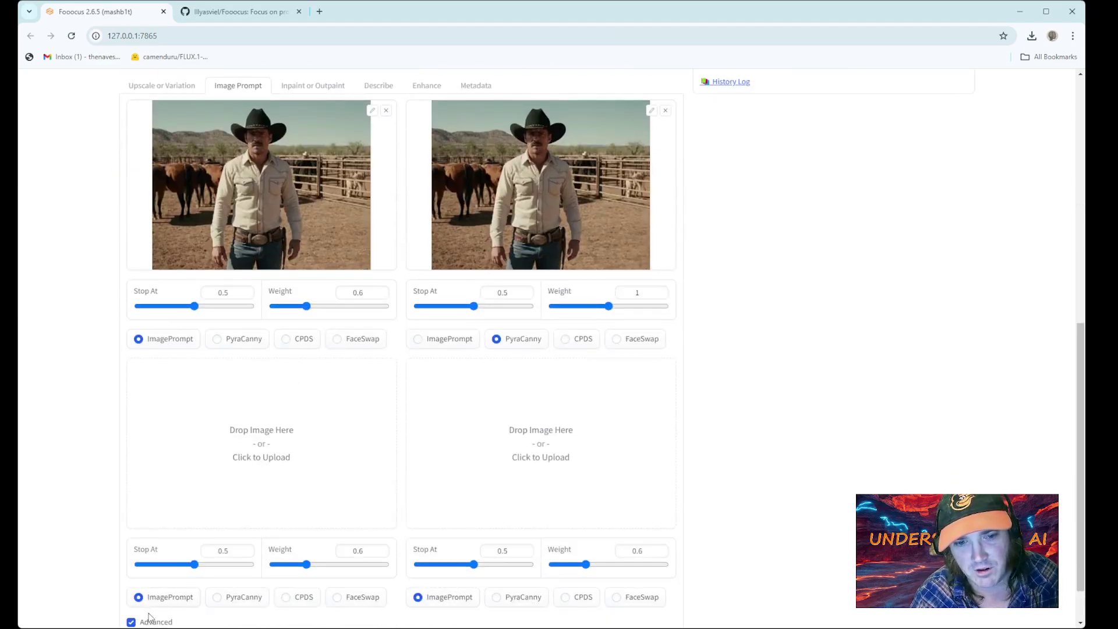
{"action": "scroll", "coordinate": [157, 599], "scroll_direction": "down", "scroll_amount": 1}
{"action": "scroll", "coordinate": [469, 402], "scroll_direction": "up", "scroll_amount": 4}
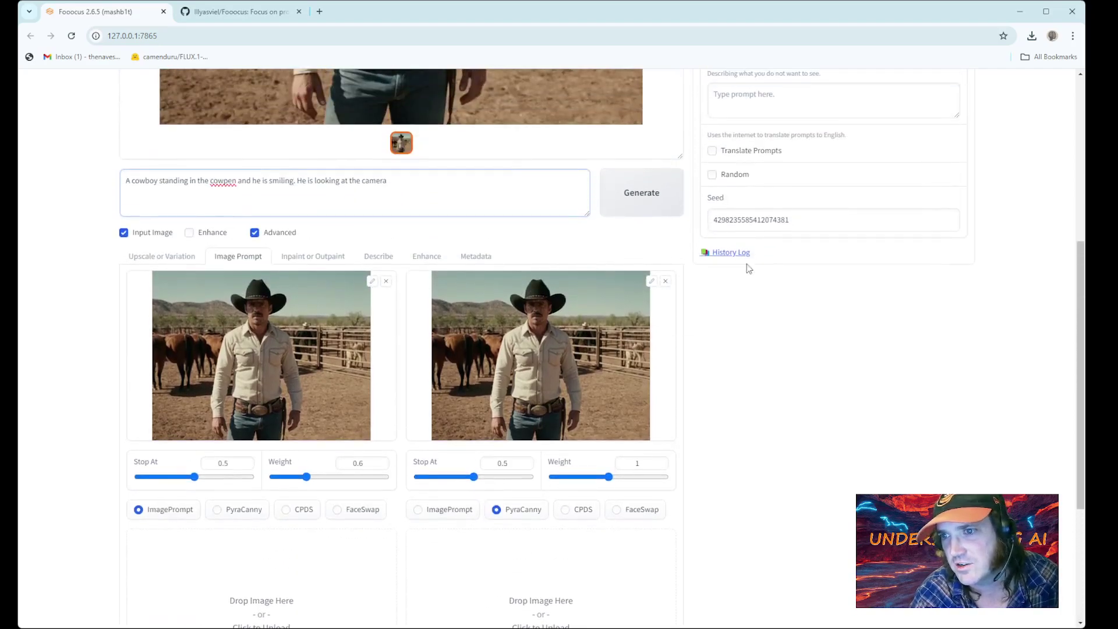
{"action": "scroll", "coordinate": [764, 297], "scroll_direction": "up", "scroll_amount": 5}
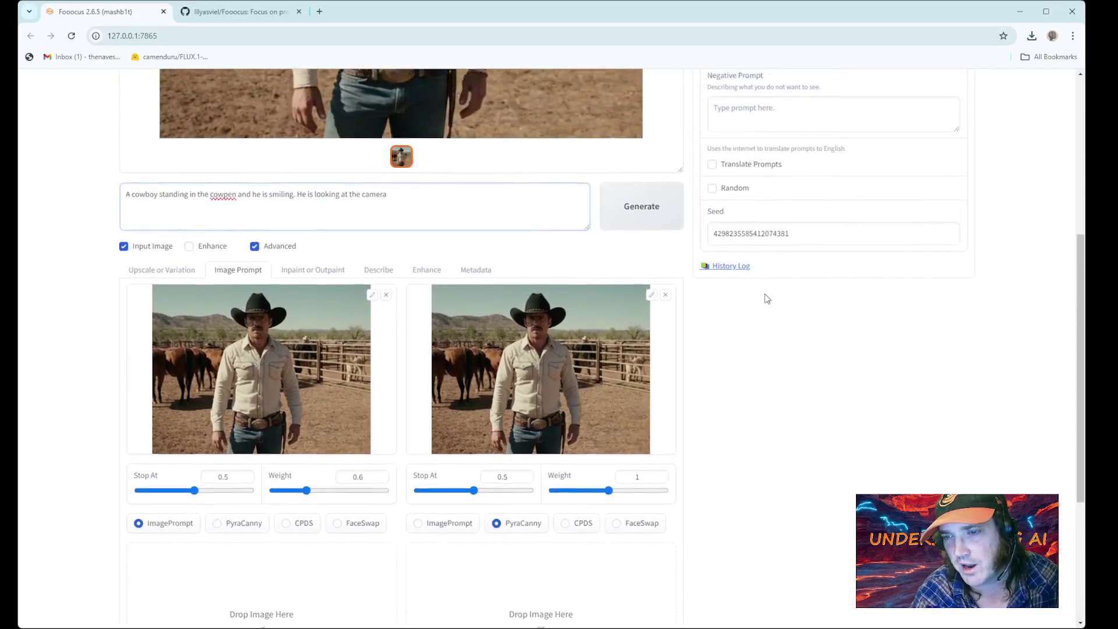
{"action": "scroll", "coordinate": [744, 432], "scroll_direction": "up", "scroll_amount": 1}
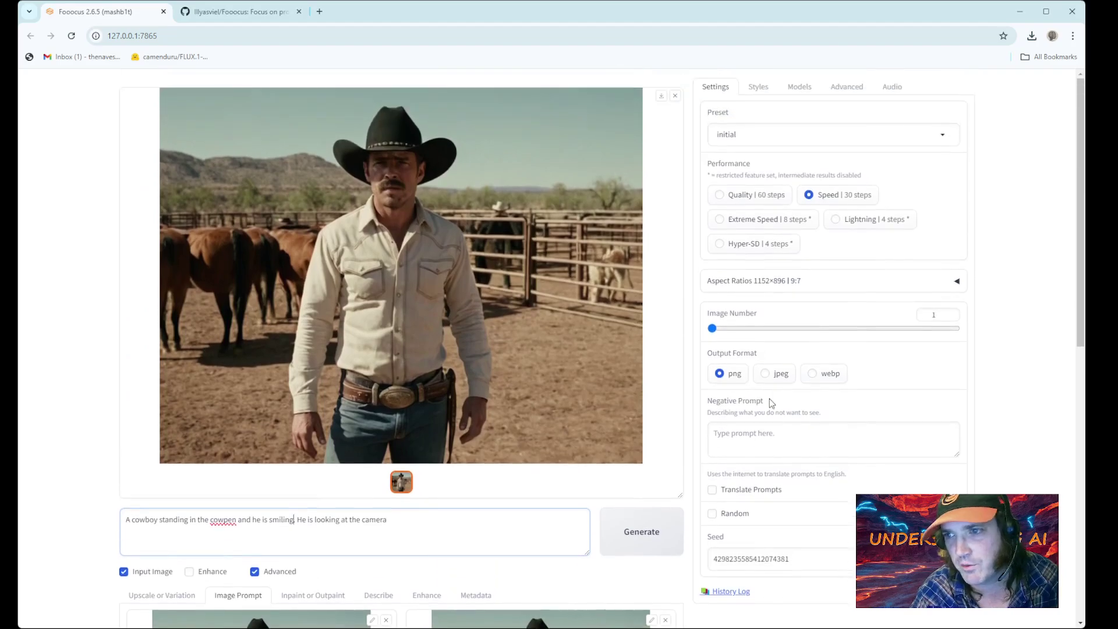
- Generate the smiling cowboy in the horse pen and view the result large in the gallery
{"action": "left_click", "coordinate": [641, 528]}
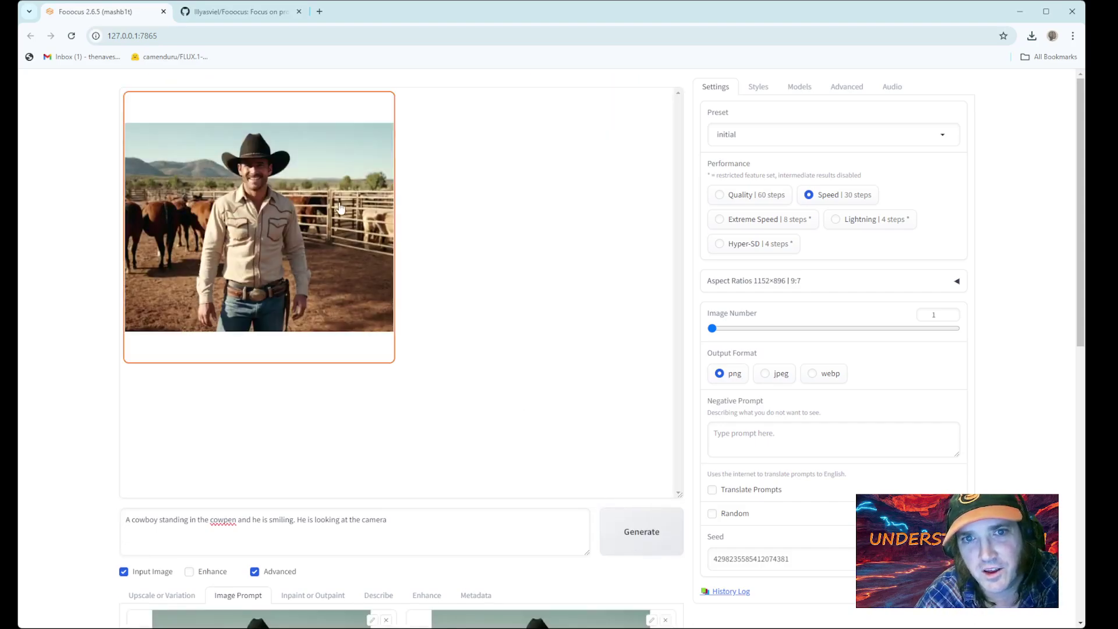
{"action": "left_click", "coordinate": [340, 208]}
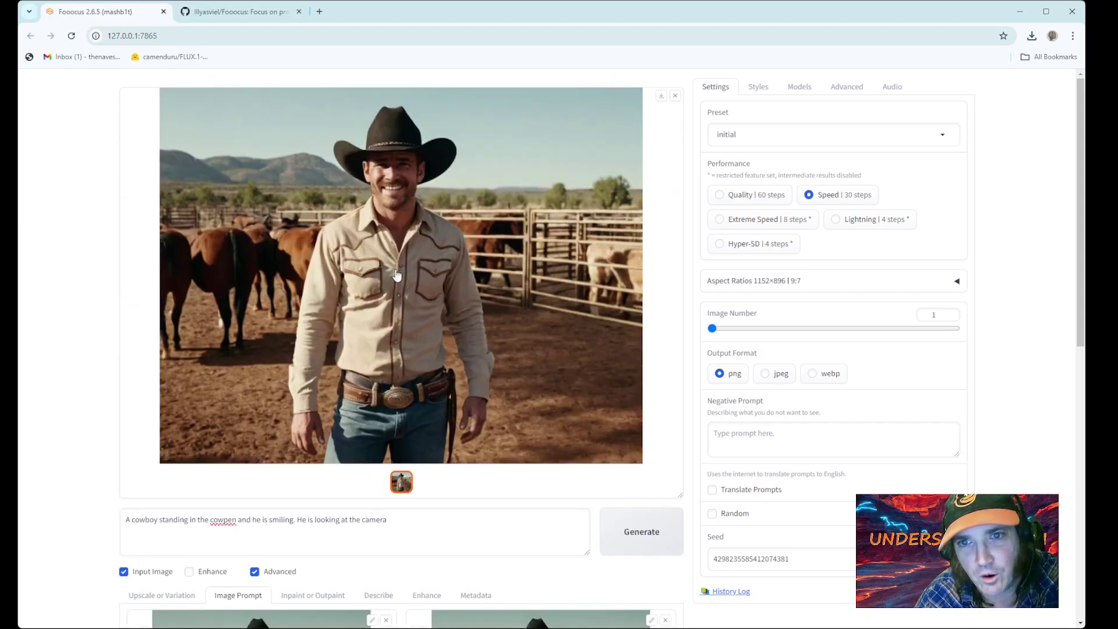
{"action": "scroll", "coordinate": [491, 382], "scroll_direction": "down", "scroll_amount": 5}
{"action": "scroll", "coordinate": [492, 382], "scroll_direction": "up", "scroll_amount": 5}
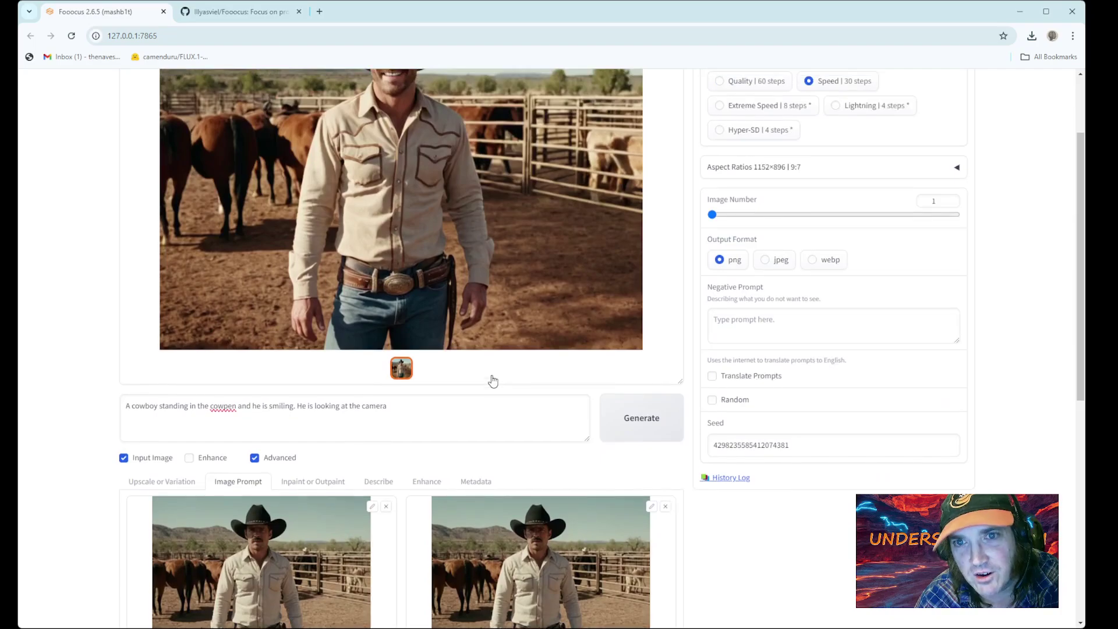
{"action": "scroll", "coordinate": [492, 381], "scroll_direction": "down", "scroll_amount": 5}
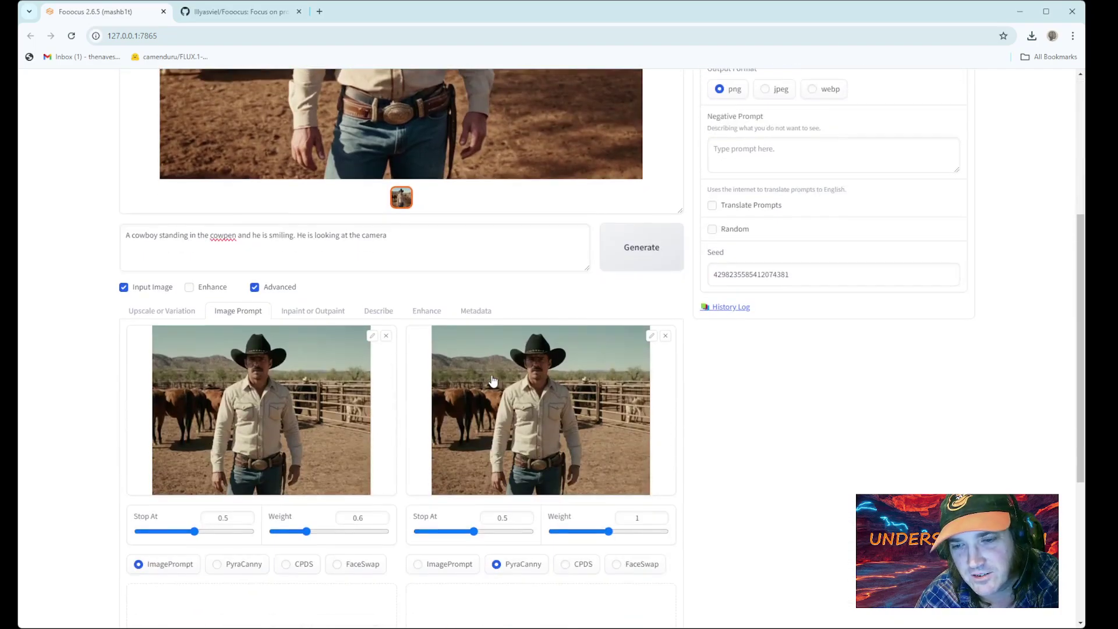
{"action": "scroll", "coordinate": [492, 382], "scroll_direction": "up", "scroll_amount": 5}
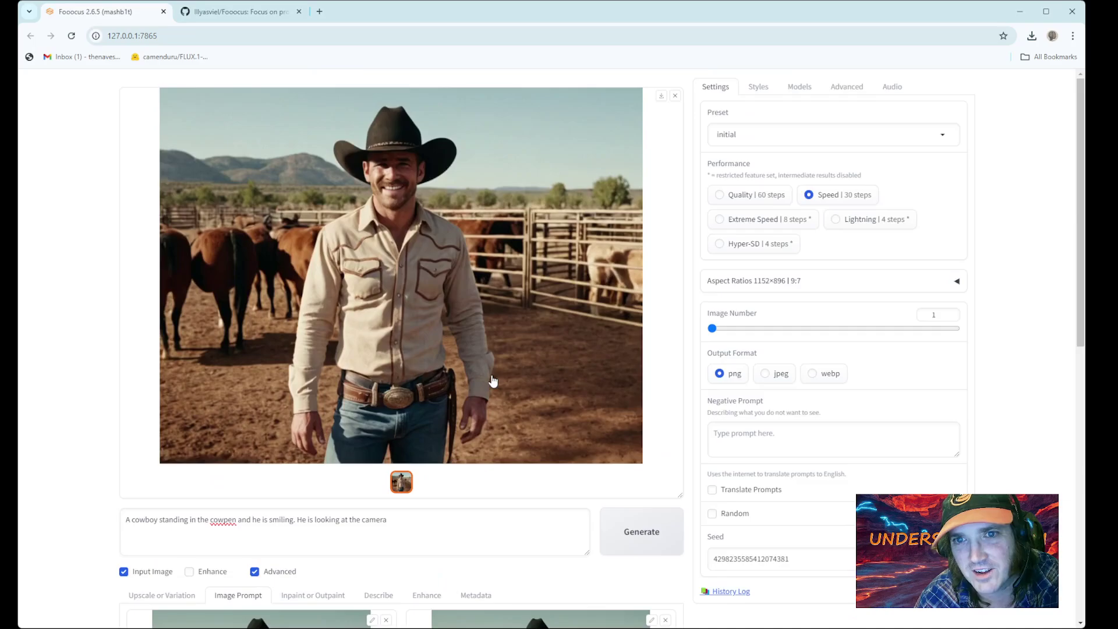
{"action": "scroll", "coordinate": [492, 381], "scroll_direction": "down", "scroll_amount": 5}
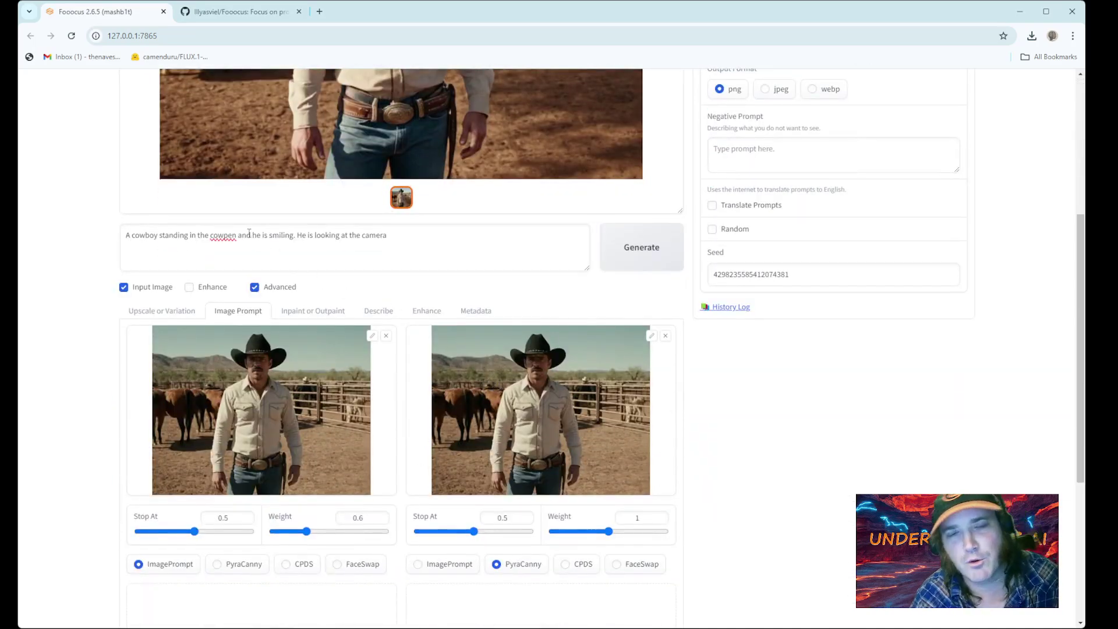
- Replace 'smiling' with 'frowning' in the prompt and generate the stern-faced cowboy
{"action": "double_click", "coordinate": [284, 235]}
{"action": "type", "text": "frowning"}
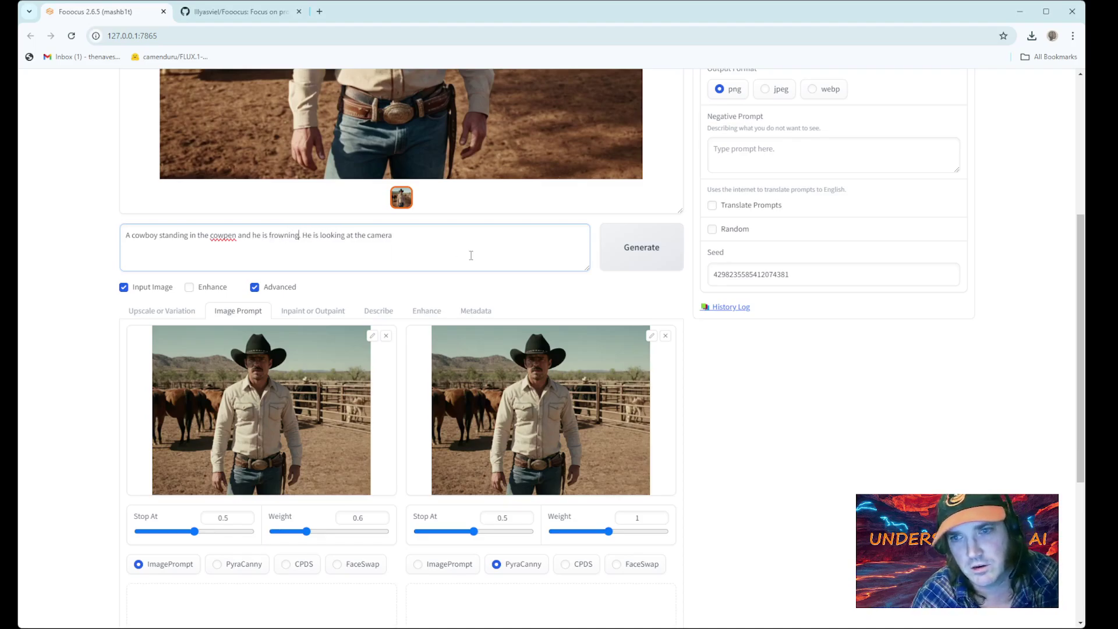
{"action": "left_click", "coordinate": [664, 249]}
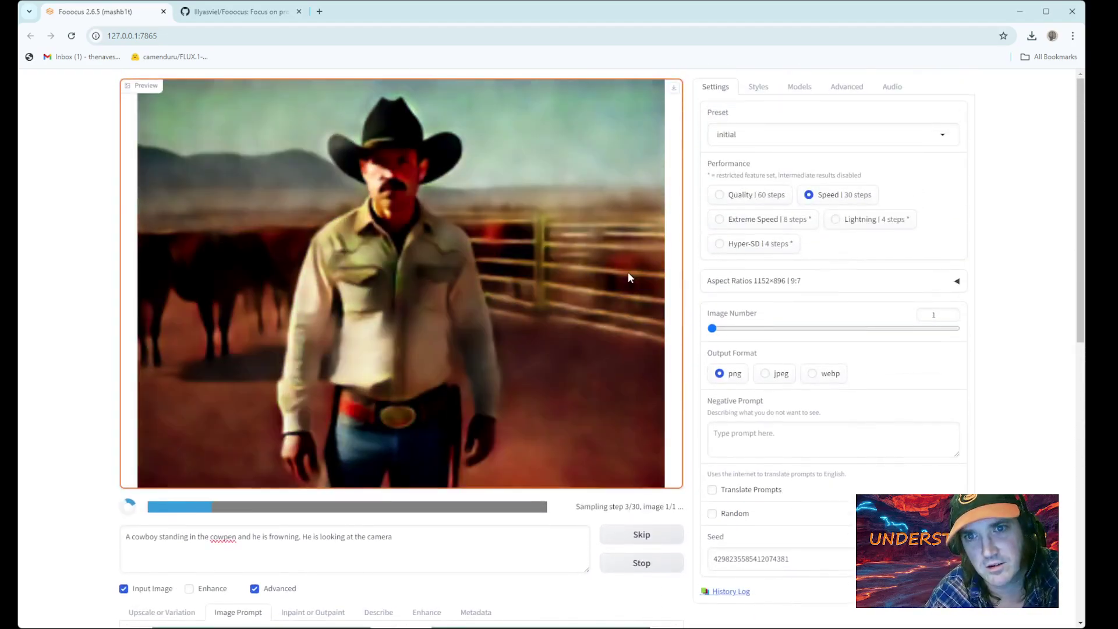
{"action": "scroll", "coordinate": [628, 271], "scroll_direction": "down", "scroll_amount": 4}
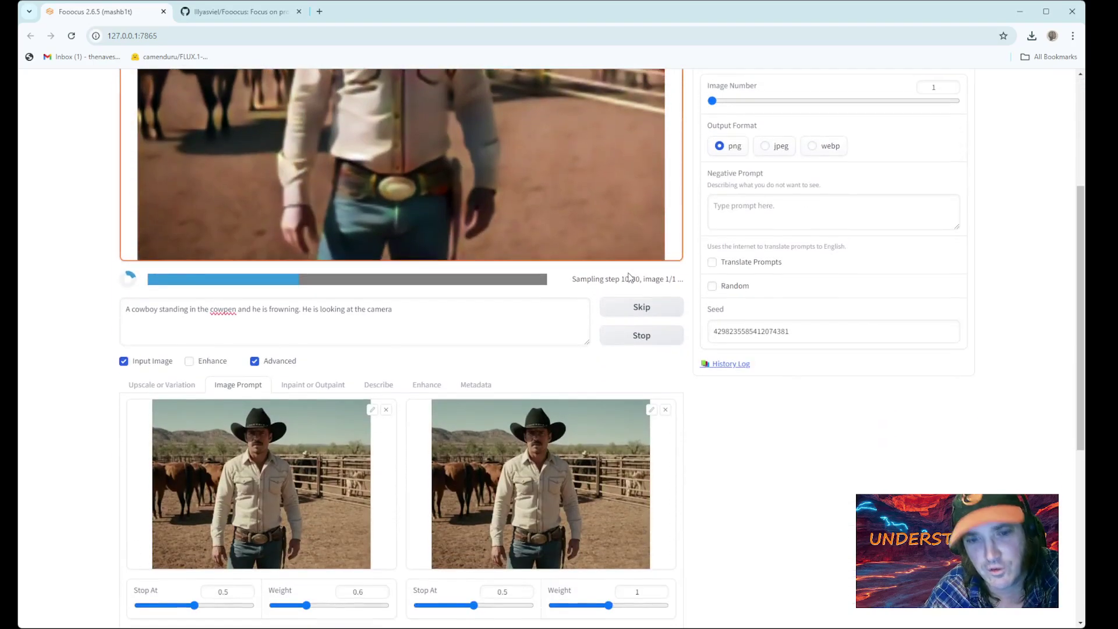
{"action": "scroll", "coordinate": [627, 272], "scroll_direction": "up", "scroll_amount": 4}
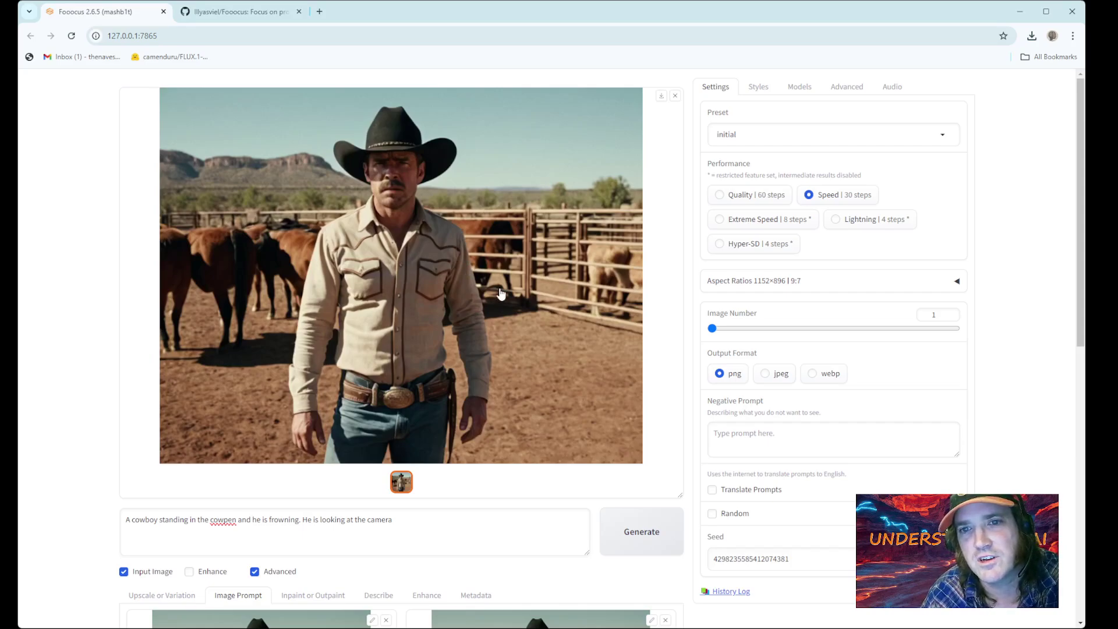
{"action": "scroll", "coordinate": [500, 292], "scroll_direction": "down", "scroll_amount": 5}
{"action": "scroll", "coordinate": [500, 291], "scroll_direction": "up", "scroll_amount": 4}
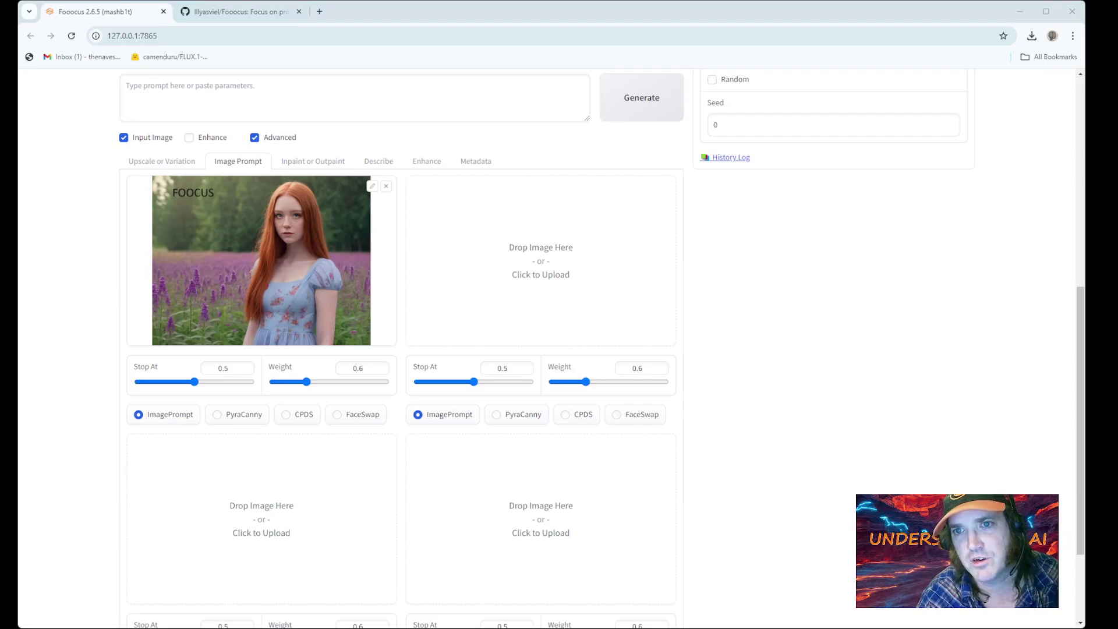
- Set the second redhead image prompt to PyraCanny at weight 1, then place the cursor in the prompt box
{"action": "left_click", "coordinate": [497, 414]}
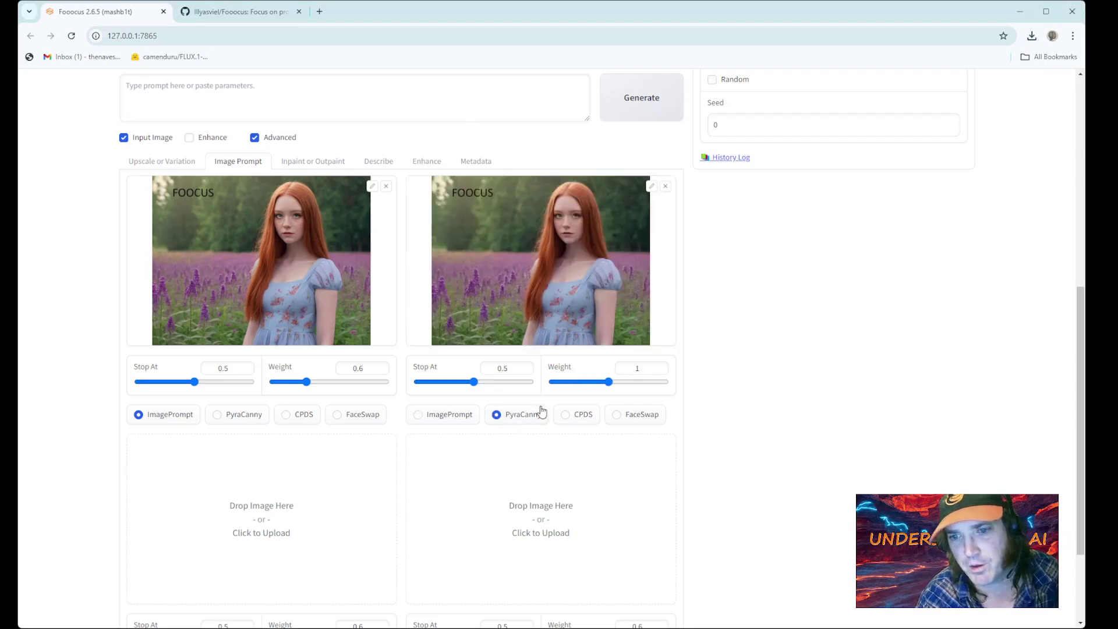
{"action": "scroll", "coordinate": [553, 393], "scroll_direction": "up", "scroll_amount": 1}
{"action": "scroll", "coordinate": [556, 389], "scroll_direction": "up", "scroll_amount": 2}
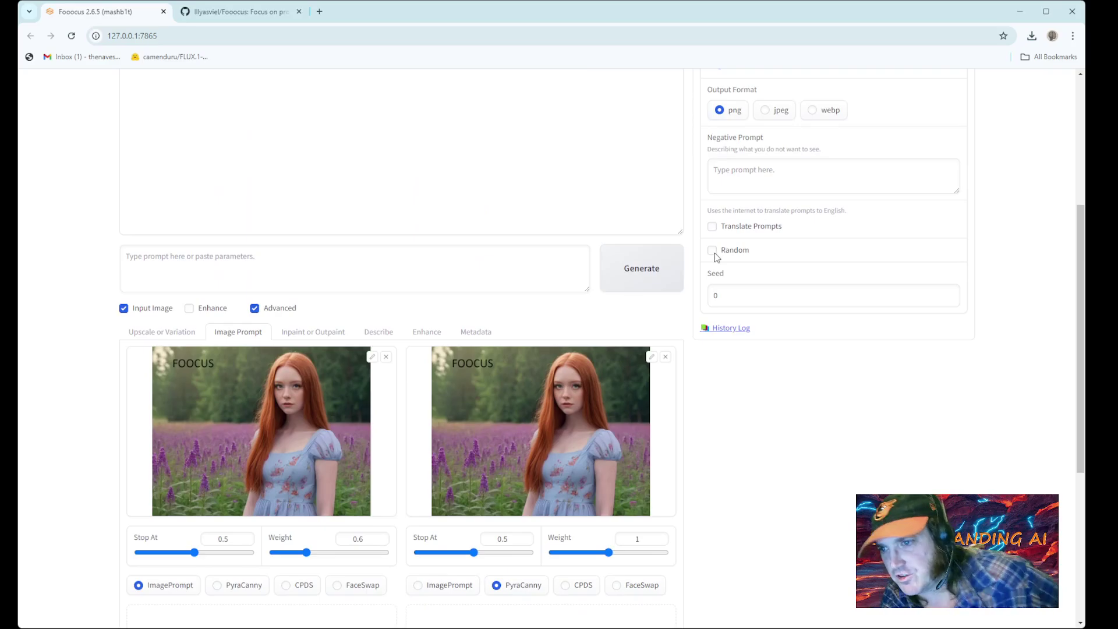
{"action": "scroll", "coordinate": [374, 274], "scroll_direction": "up", "scroll_amount": 3}
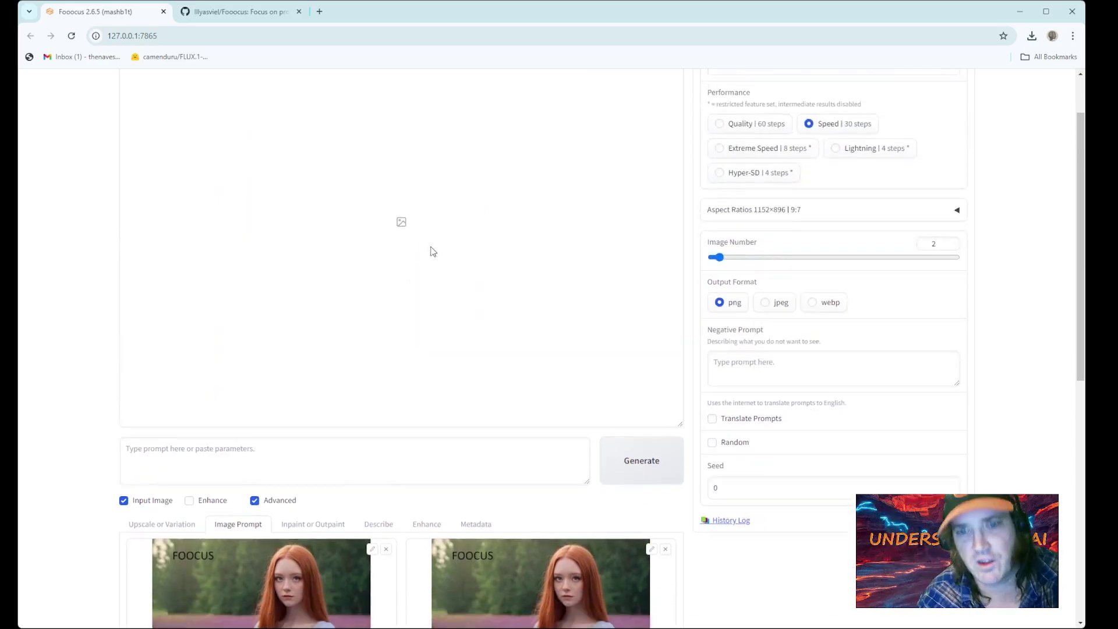
{"action": "scroll", "coordinate": [348, 382], "scroll_direction": "down", "scroll_amount": 1}
{"action": "left_click", "coordinate": [348, 381]}
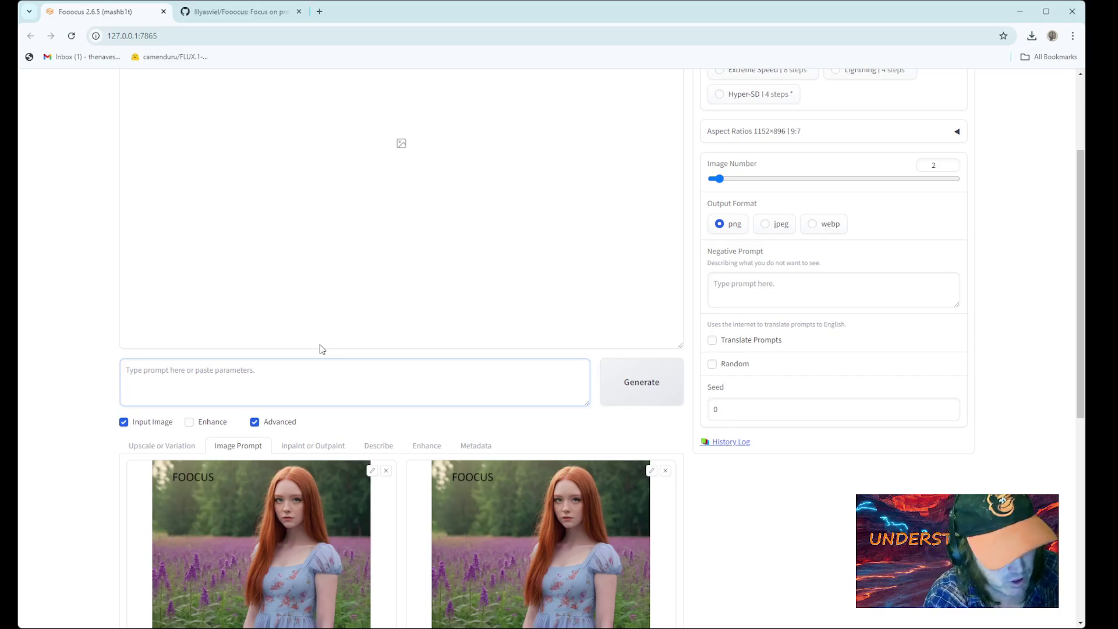
- Enter the prompt 'beautiful redheaded girl standing in a field of lilacs' and generate two images
{"action": "type", "text": "b"}
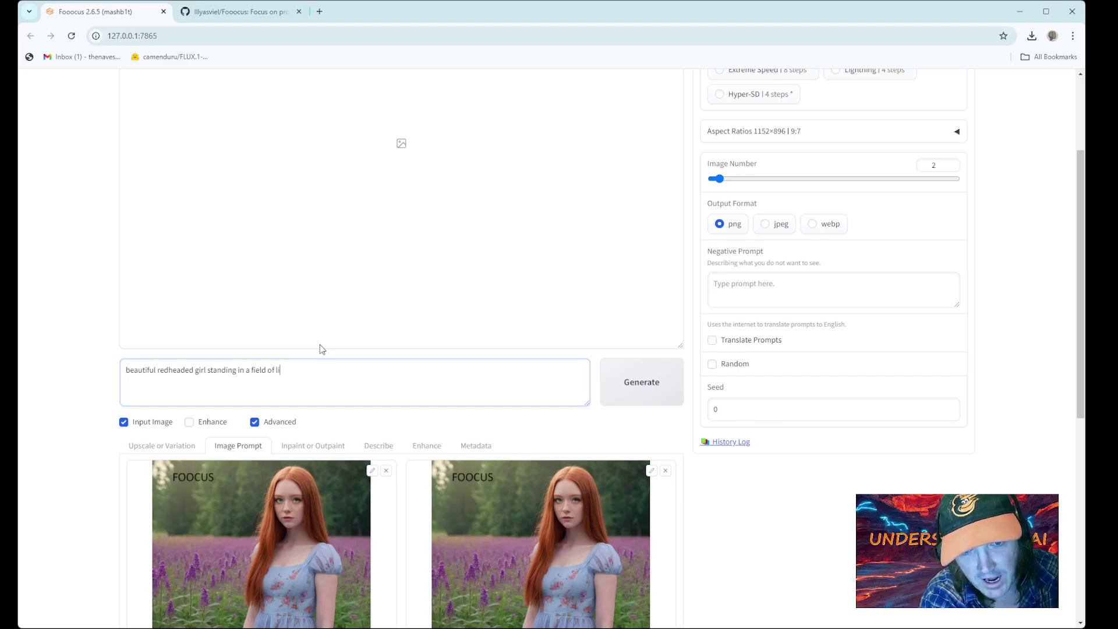
{"action": "scroll", "coordinate": [399, 342], "scroll_direction": "down", "scroll_amount": 4}
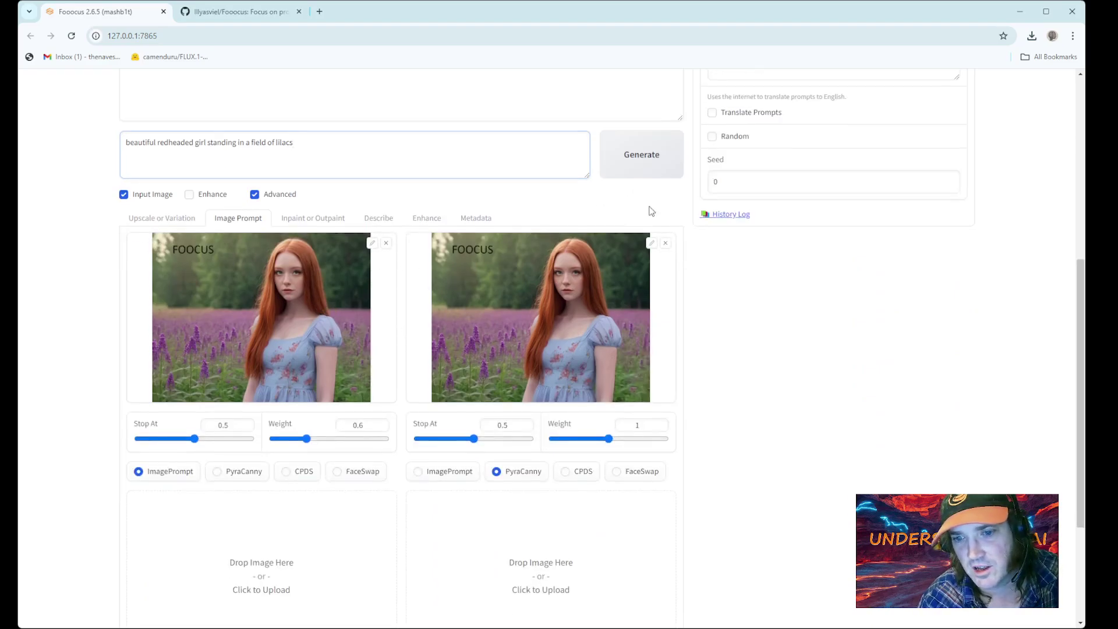
{"action": "scroll", "coordinate": [629, 291], "scroll_direction": "up", "scroll_amount": 2}
{"action": "left_click", "coordinate": [639, 275]}
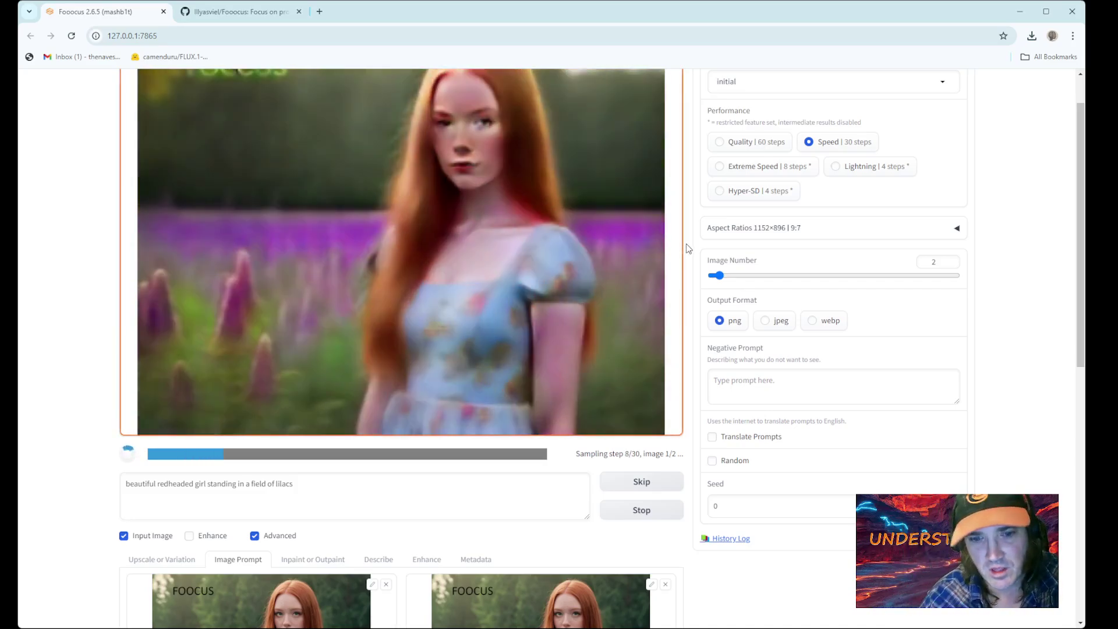
- Preview the first finished lilac-field image larger in the gallery
{"action": "scroll", "coordinate": [618, 265], "scroll_direction": "down", "scroll_amount": 3}
{"action": "scroll", "coordinate": [617, 262], "scroll_direction": "up", "scroll_amount": 1}
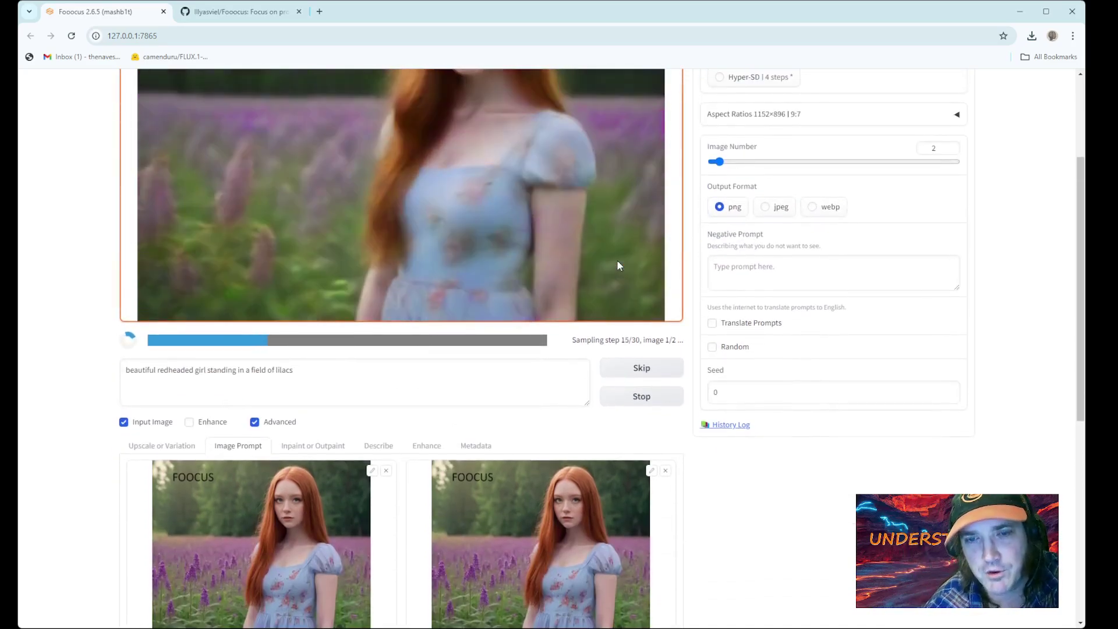
{"action": "scroll", "coordinate": [617, 259], "scroll_direction": "down", "scroll_amount": 2}
{"action": "scroll", "coordinate": [617, 265], "scroll_direction": "up", "scroll_amount": 3}
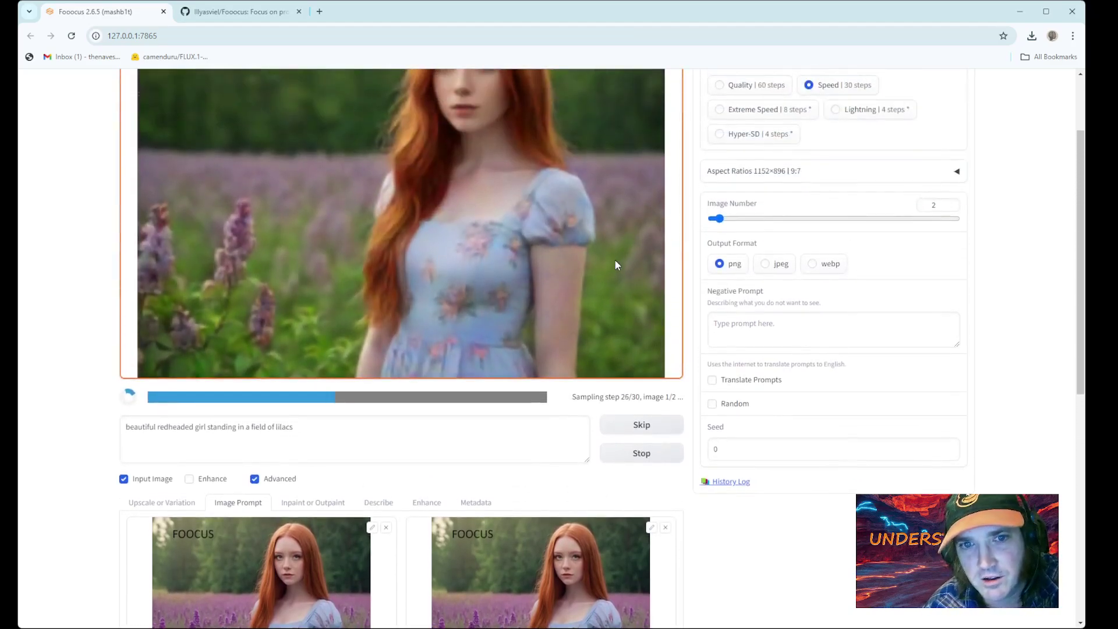
{"action": "scroll", "coordinate": [616, 262], "scroll_direction": "up", "scroll_amount": 1}
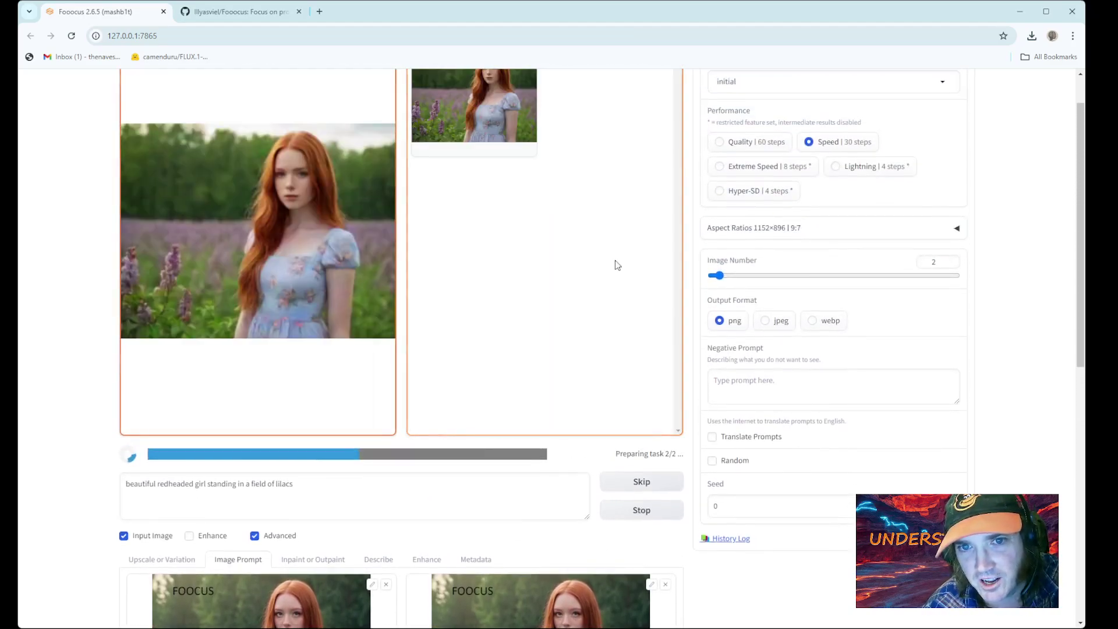
{"action": "scroll", "coordinate": [526, 234], "scroll_direction": "up", "scroll_amount": 1}
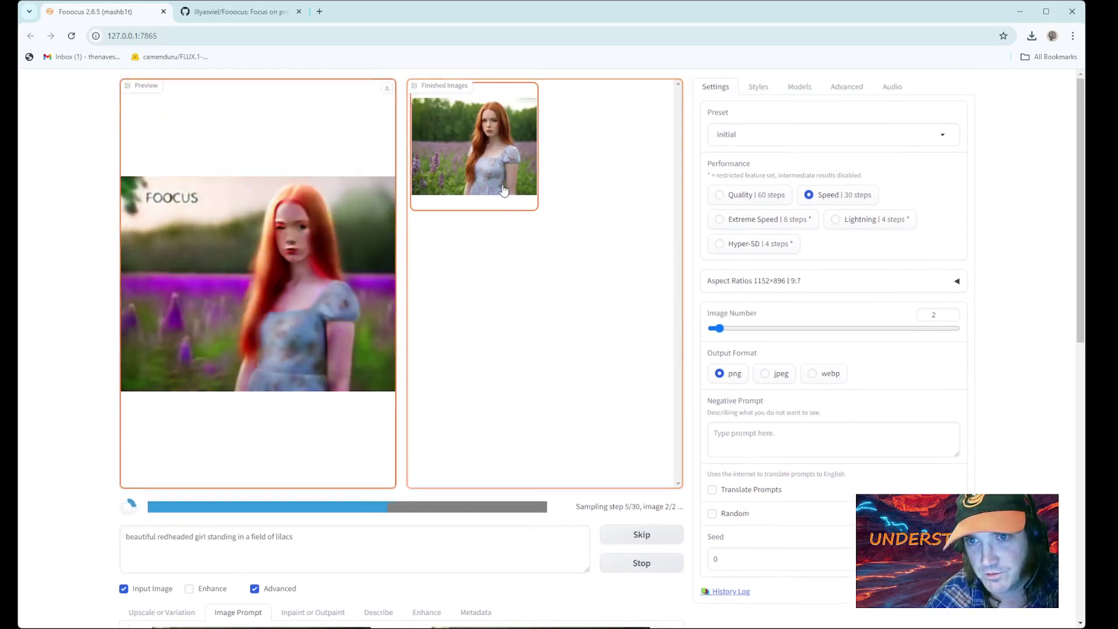
{"action": "left_click", "coordinate": [491, 168]}
{"action": "scroll", "coordinate": [578, 274], "scroll_direction": "down", "scroll_amount": 4}
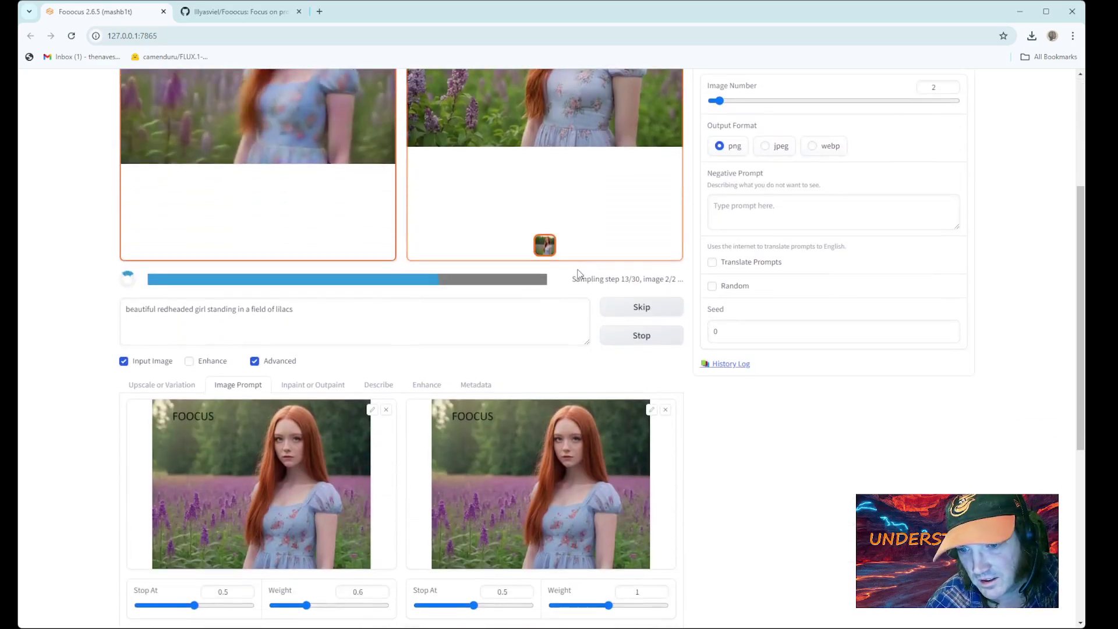
{"action": "scroll", "coordinate": [579, 274], "scroll_direction": "up", "scroll_amount": 4}
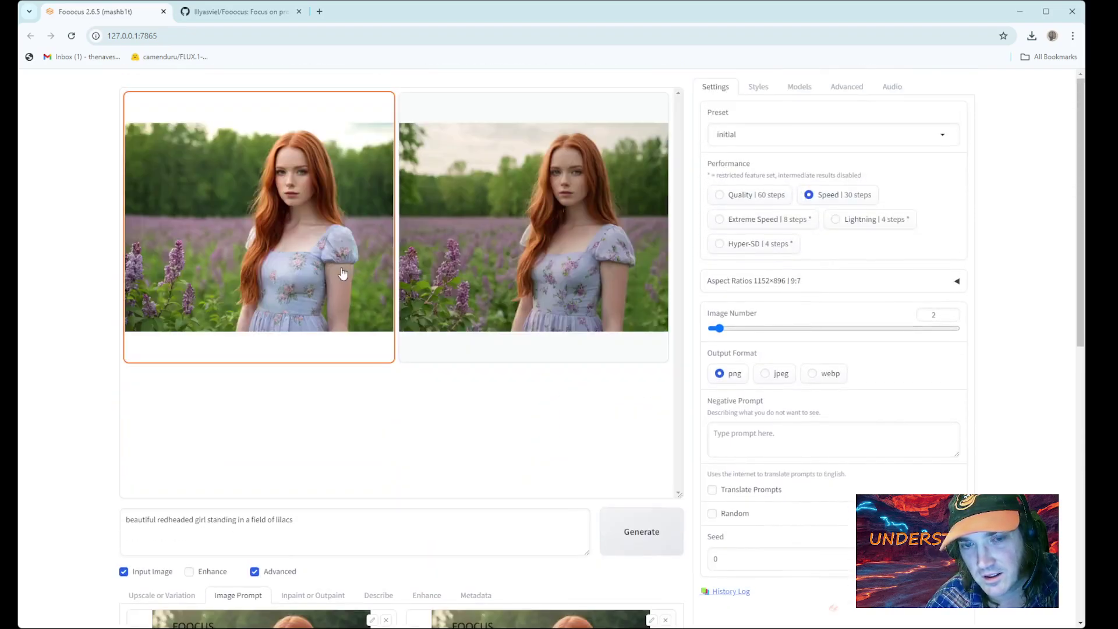
- Open the first lilac-field result as a large preview
{"action": "left_click", "coordinate": [340, 273]}
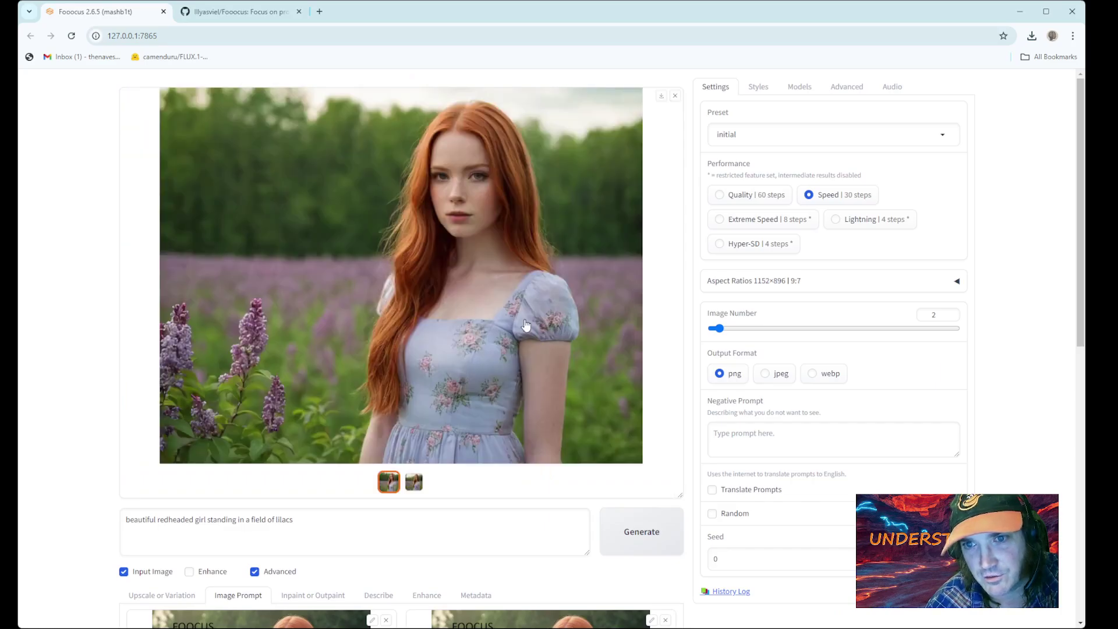
{"action": "scroll", "coordinate": [525, 324], "scroll_direction": "down", "scroll_amount": 5}
{"action": "scroll", "coordinate": [525, 325], "scroll_direction": "up", "scroll_amount": 5}
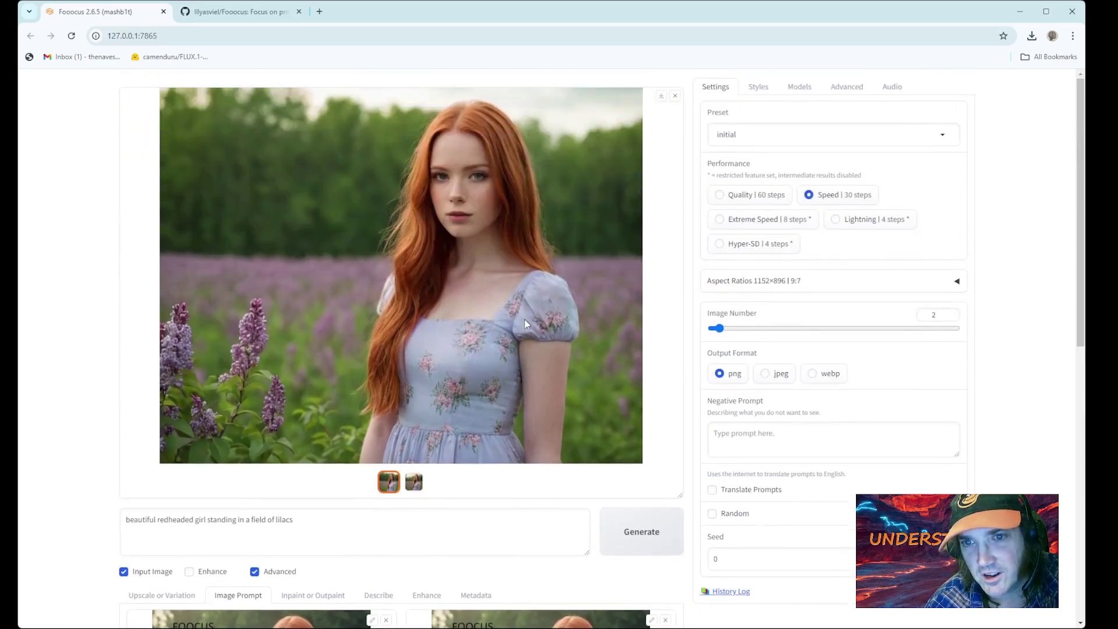
{"action": "scroll", "coordinate": [357, 402], "scroll_direction": "down", "scroll_amount": 5}
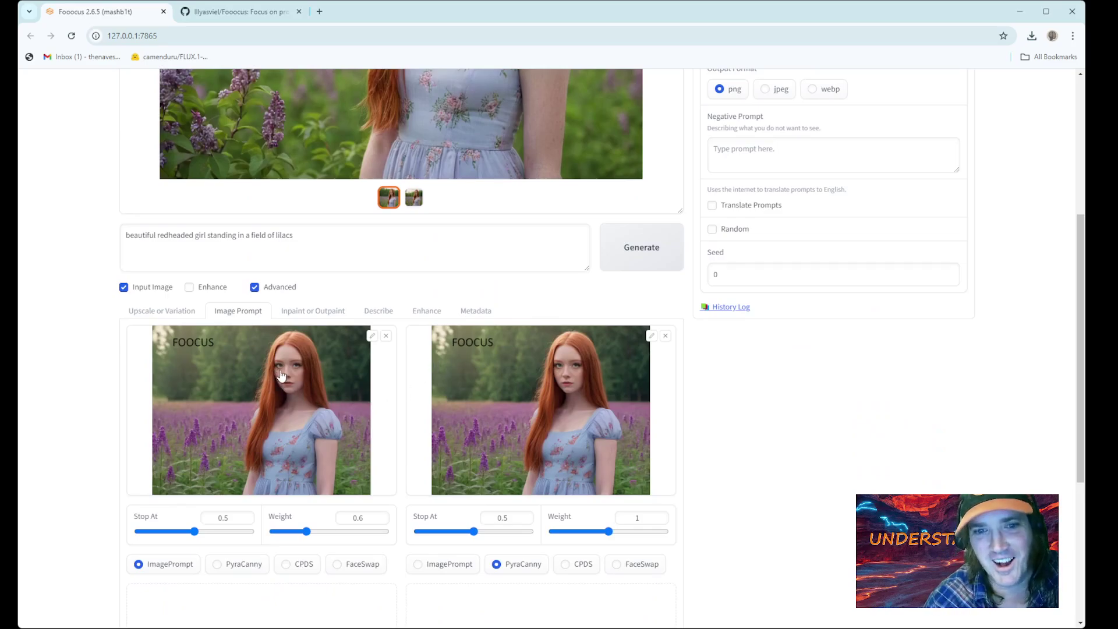
{"action": "scroll", "coordinate": [298, 376], "scroll_direction": "up", "scroll_amount": 5}
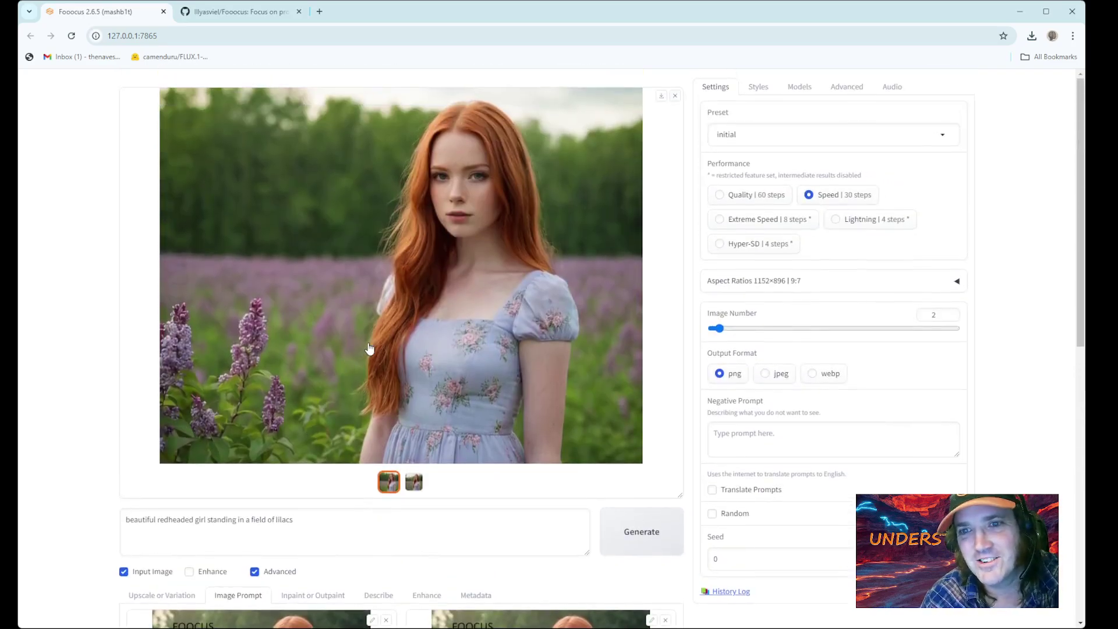
{"action": "scroll", "coordinate": [371, 349], "scroll_direction": "down", "scroll_amount": 3}
{"action": "scroll", "coordinate": [371, 355], "scroll_direction": "up", "scroll_amount": 2}
{"action": "scroll", "coordinate": [364, 373], "scroll_direction": "down", "scroll_amount": 3}
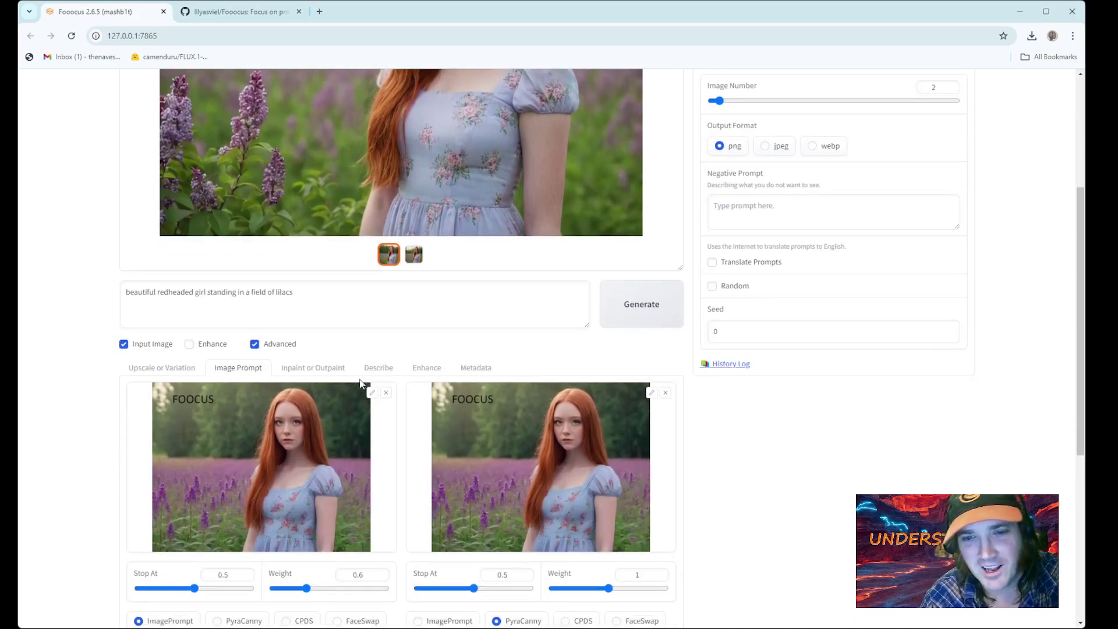
- Clear both image prompt slots and drop the generated lilac portrait into each one
{"action": "left_click", "coordinate": [386, 393]}
{"action": "left_click", "coordinate": [666, 393]}
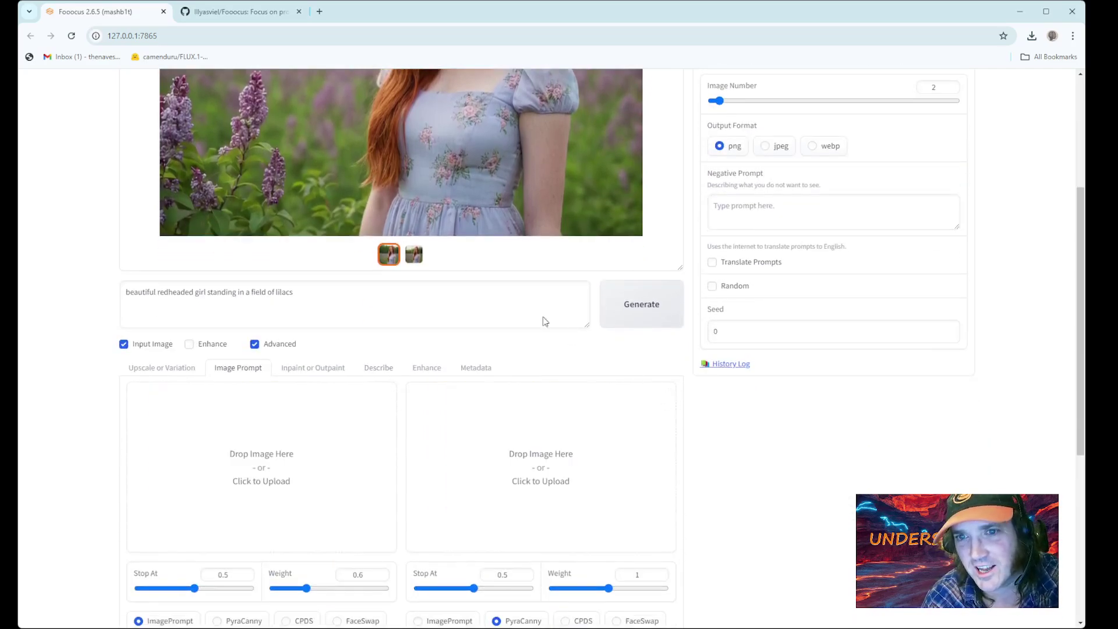
{"action": "left_click_drag", "start_coordinate": [524, 215], "coordinate": [262, 483]}
{"action": "left_click_drag", "start_coordinate": [474, 361], "coordinate": [479, 452]}
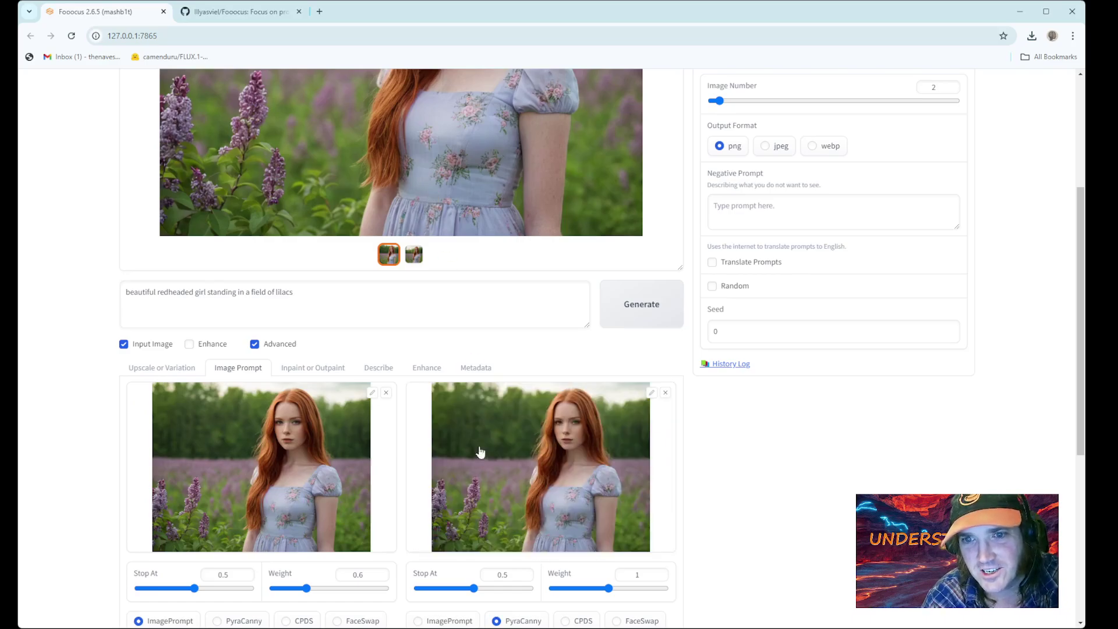
{"action": "scroll", "coordinate": [312, 324], "scroll_direction": "up", "scroll_amount": 2}
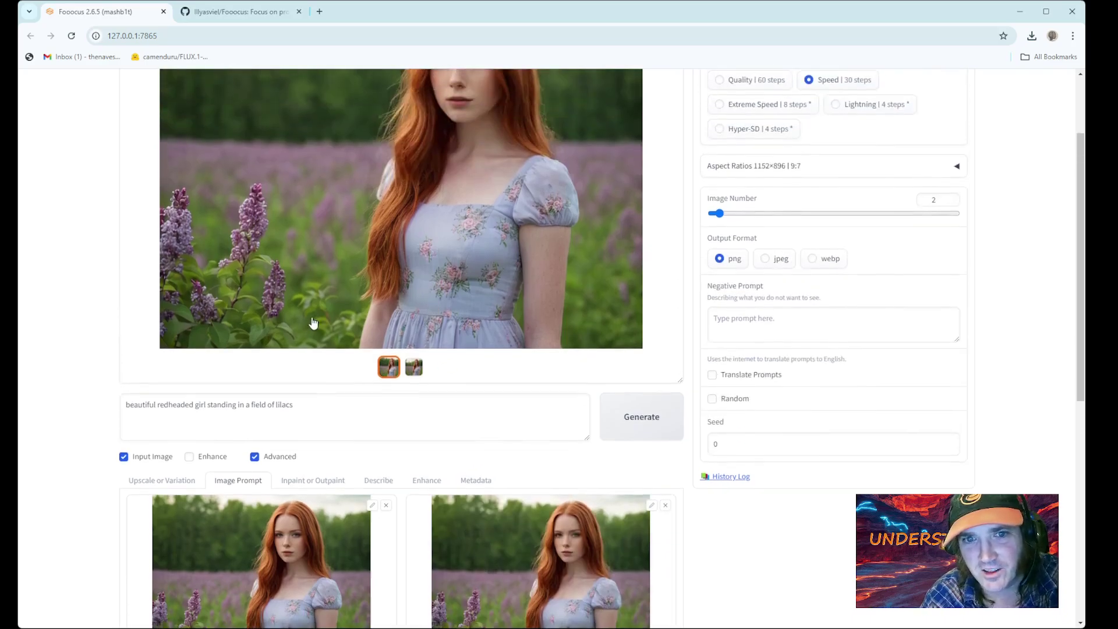
- Change 'lilacs' to 'roses', generate two rose-field images, and set Image Number to 1
{"action": "double_click", "coordinate": [283, 406]}
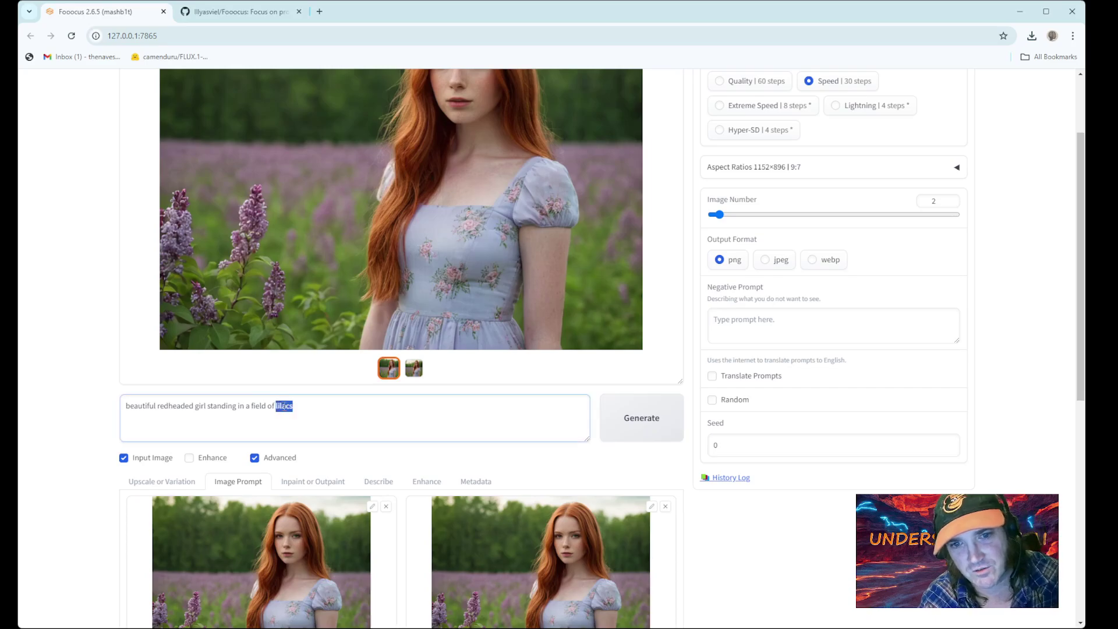
{"action": "type", "text": "roses"}
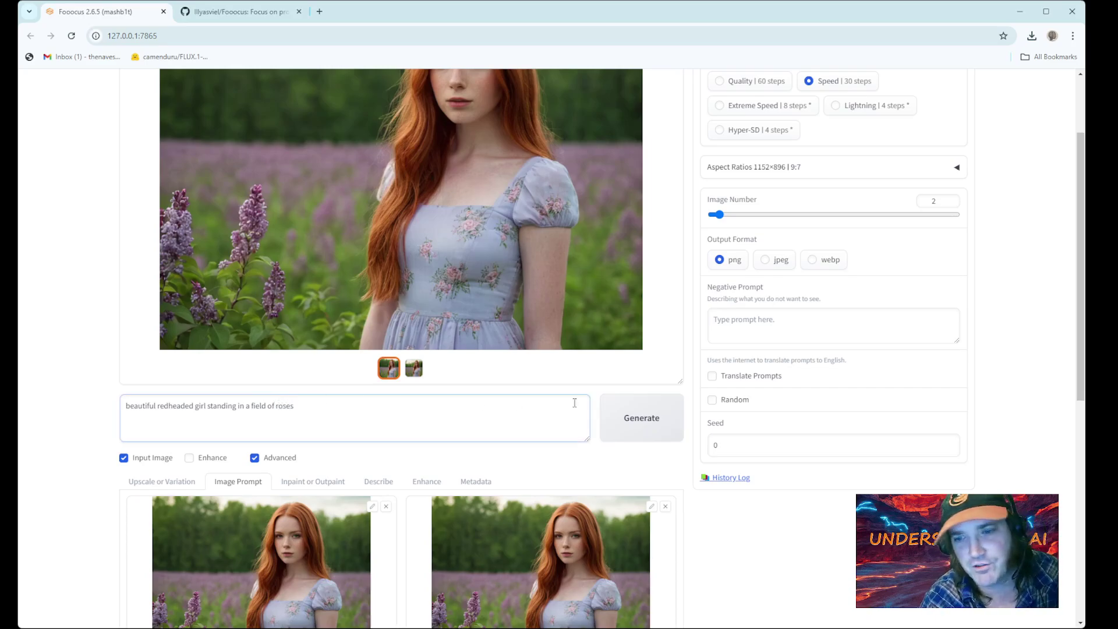
{"action": "left_click", "coordinate": [636, 427]}
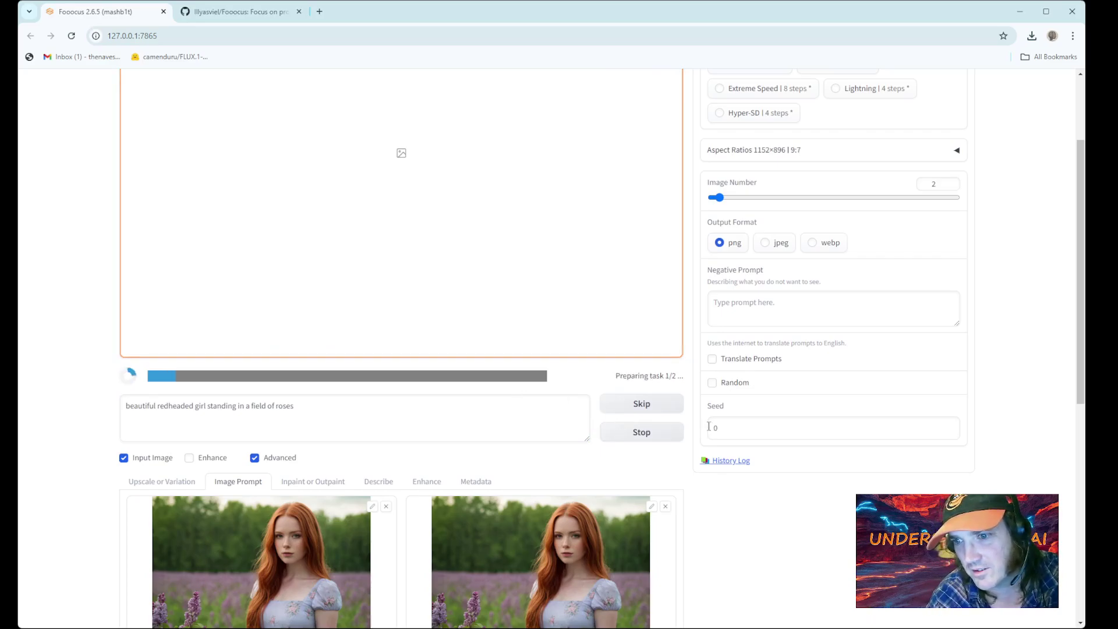
{"action": "scroll", "coordinate": [643, 383], "scroll_direction": "up", "scroll_amount": 2}
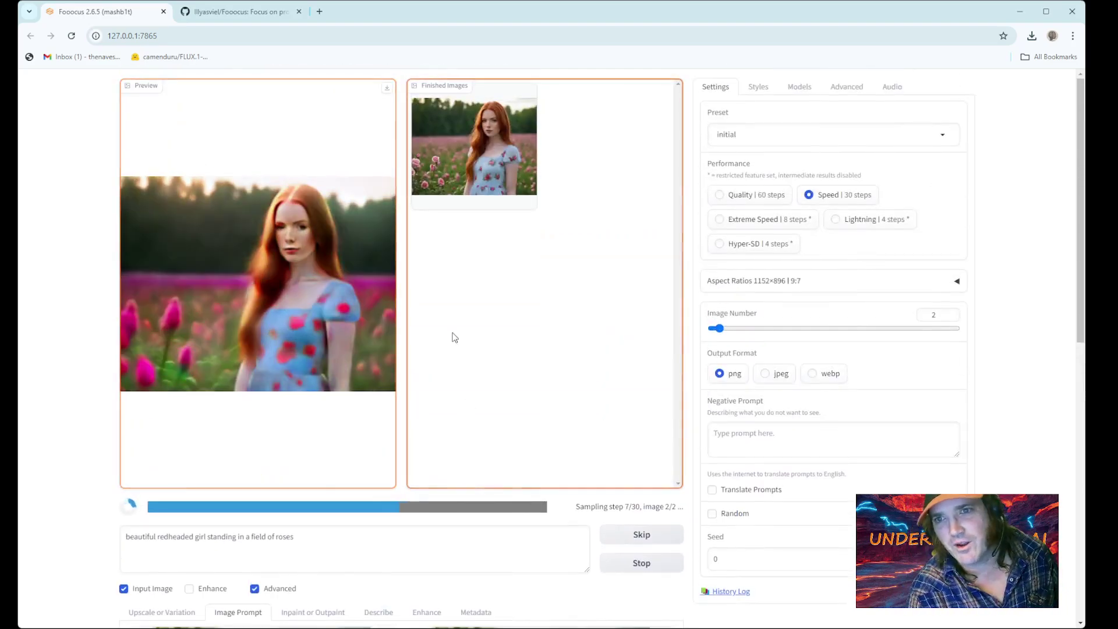
{"action": "left_click", "coordinate": [952, 318]}
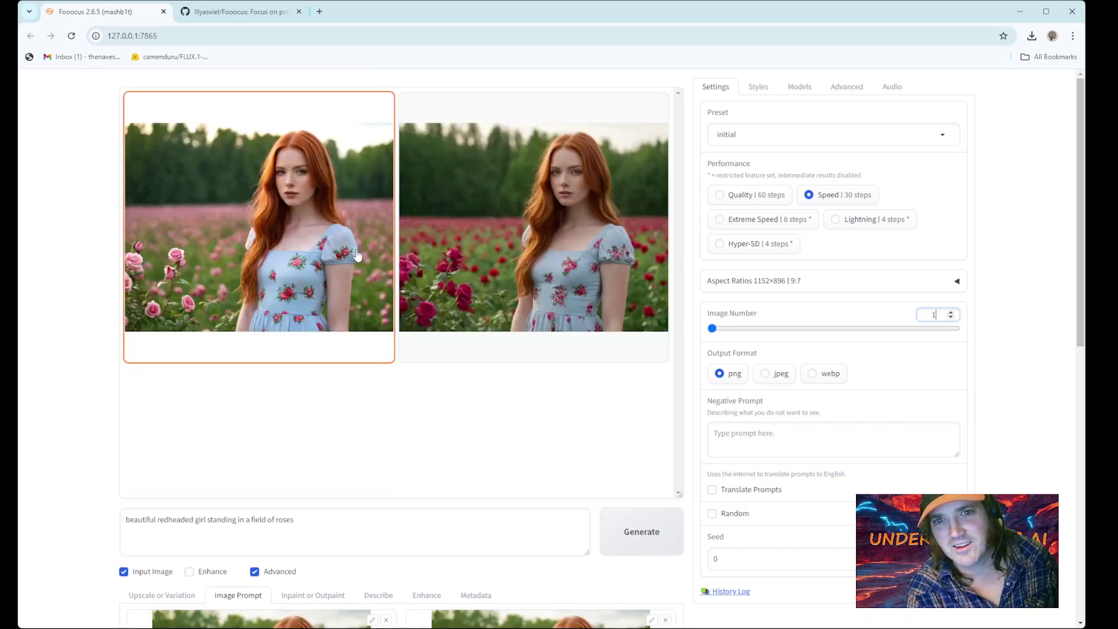
{"action": "scroll", "coordinate": [474, 291], "scroll_direction": "down", "scroll_amount": 3}
- Append 'and she is laughing' to the prompt and generate one laughing rose-field image
{"action": "scroll", "coordinate": [474, 289], "scroll_direction": "up", "scroll_amount": 3}
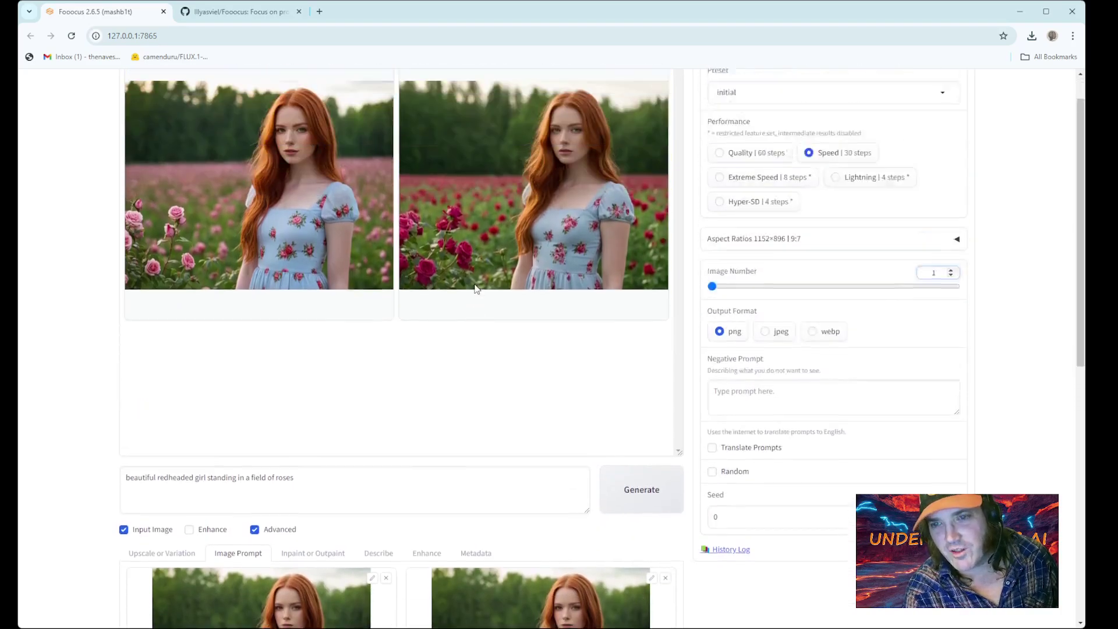
{"action": "scroll", "coordinate": [475, 289], "scroll_direction": "down", "scroll_amount": 4}
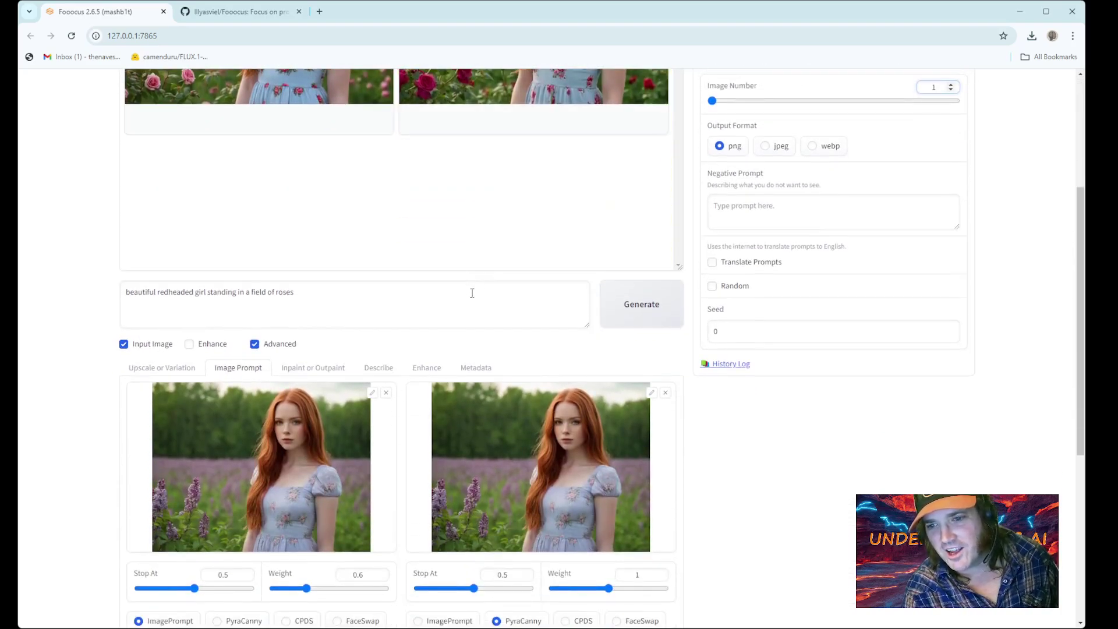
{"action": "scroll", "coordinate": [474, 289], "scroll_direction": "up", "scroll_amount": 4}
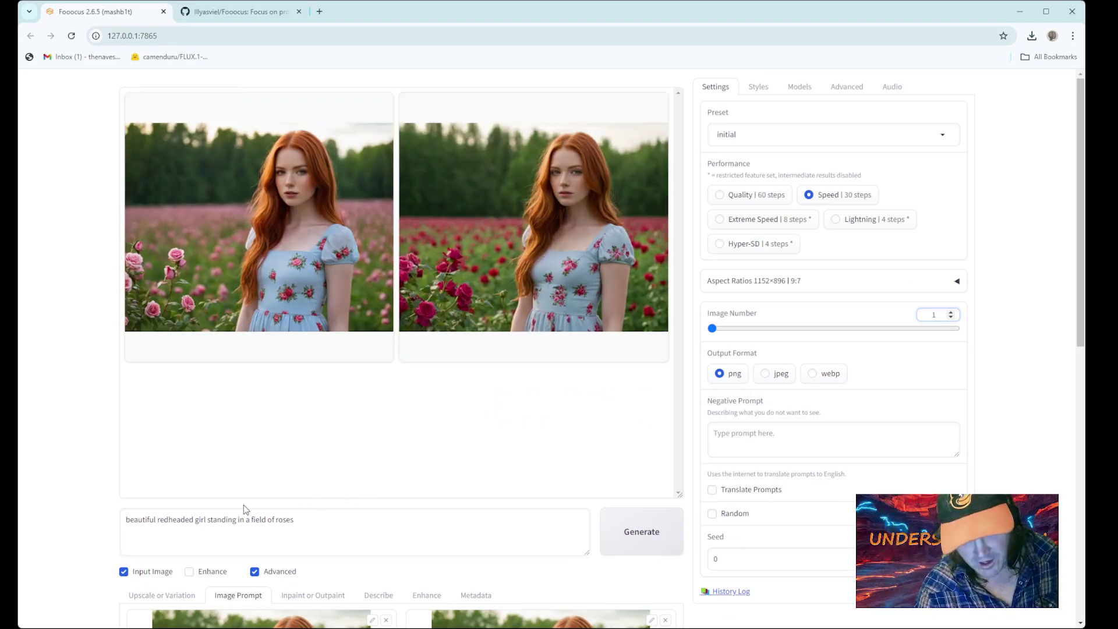
{"action": "left_click", "coordinate": [306, 522]}
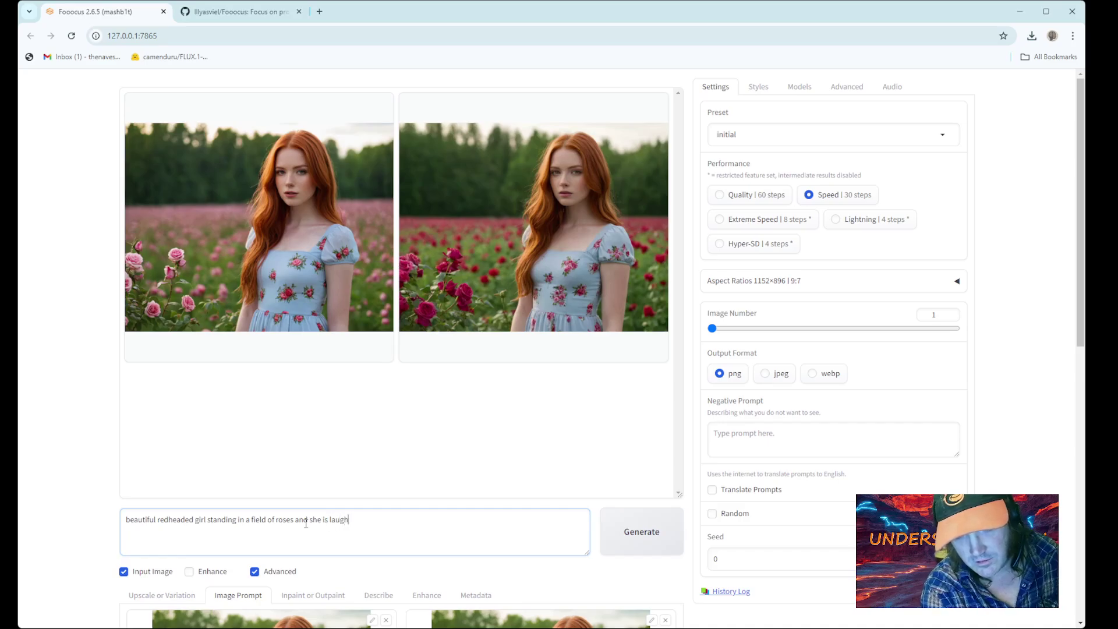
{"action": "key", "text": "ctrl+Return"}
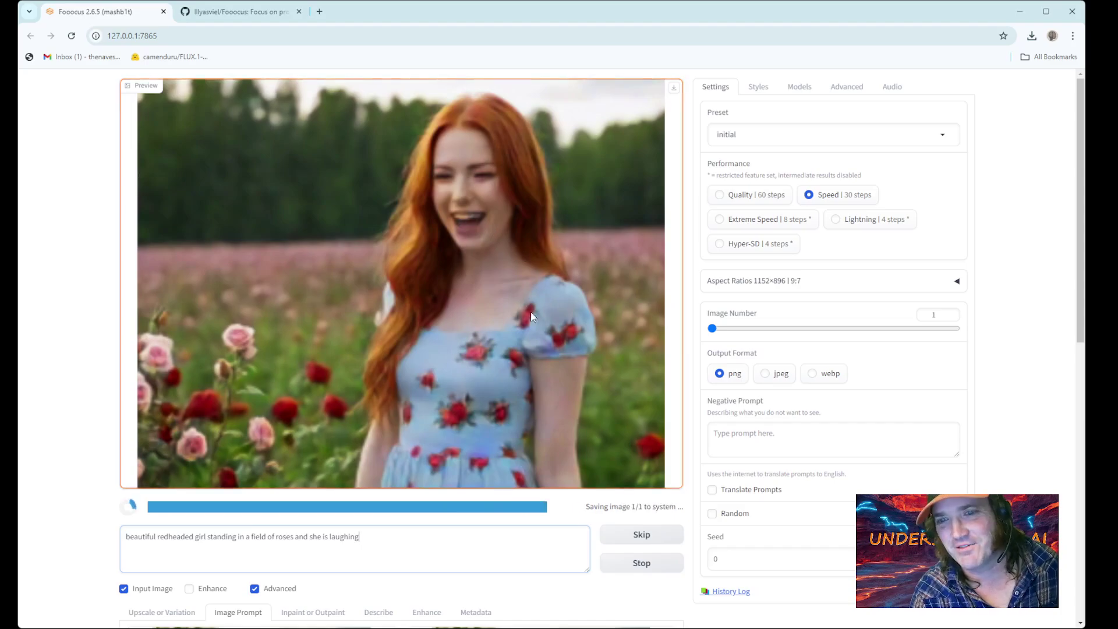
{"action": "scroll", "coordinate": [559, 339], "scroll_direction": "down", "scroll_amount": 3}
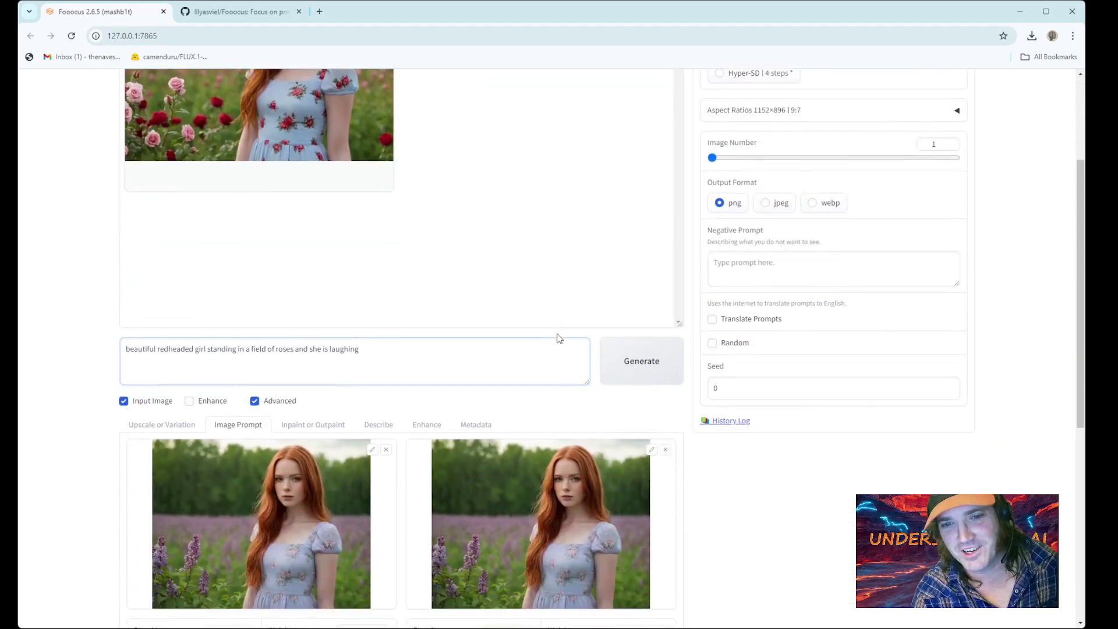
{"action": "scroll", "coordinate": [559, 339], "scroll_direction": "up", "scroll_amount": 3}
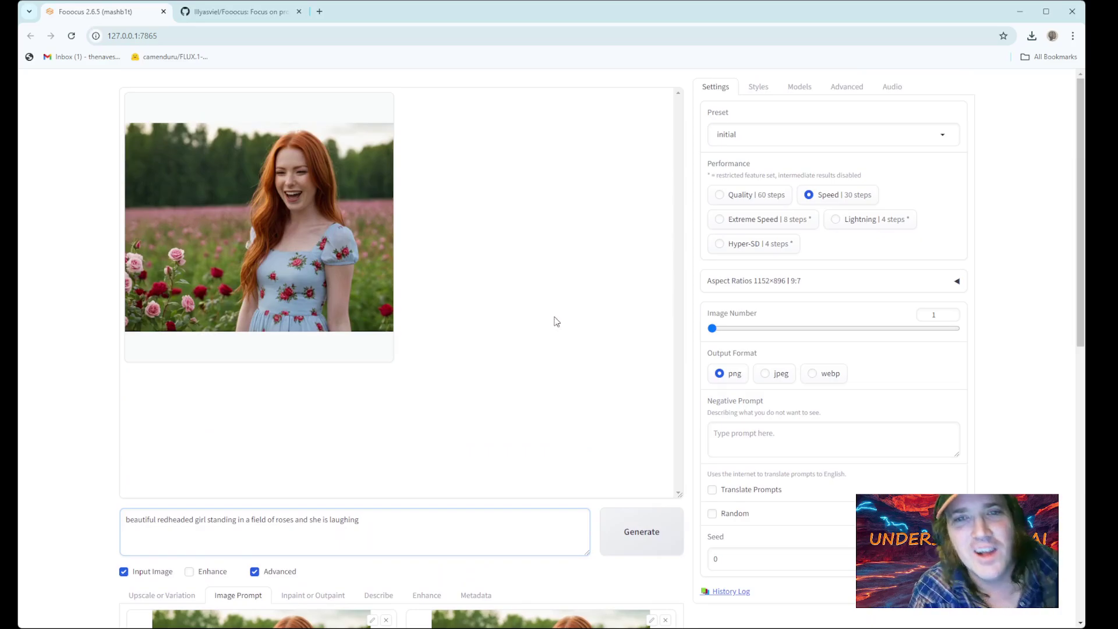
- Enlarge the laughing rose-field result and scroll through the settings and Image Prompt panels
{"action": "left_click", "coordinate": [311, 259]}
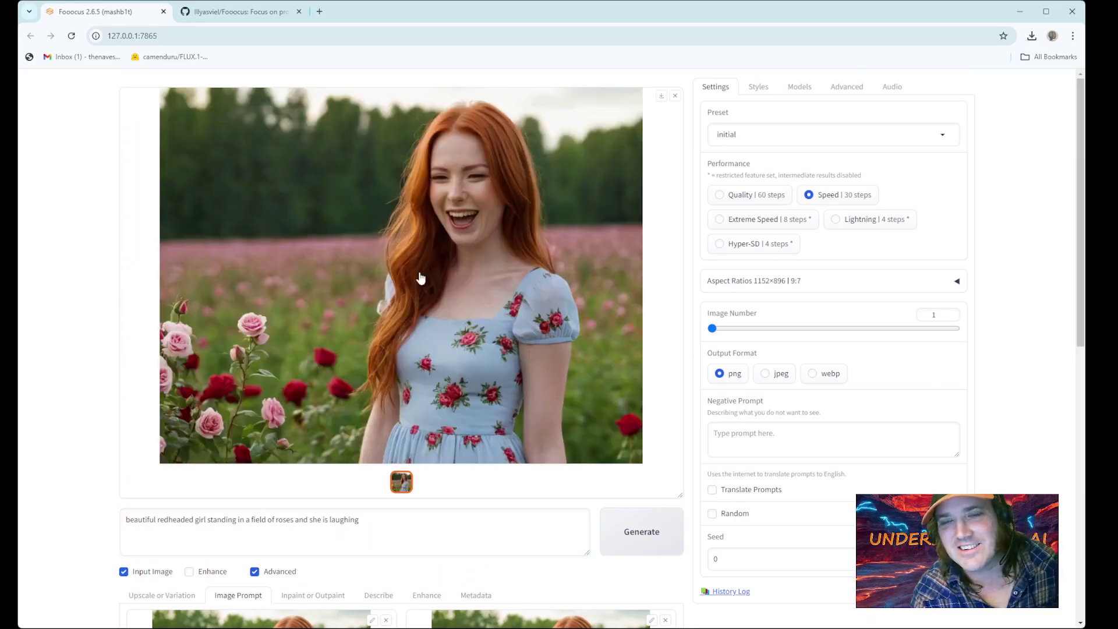
{"action": "scroll", "coordinate": [420, 277], "scroll_direction": "down", "scroll_amount": 1}
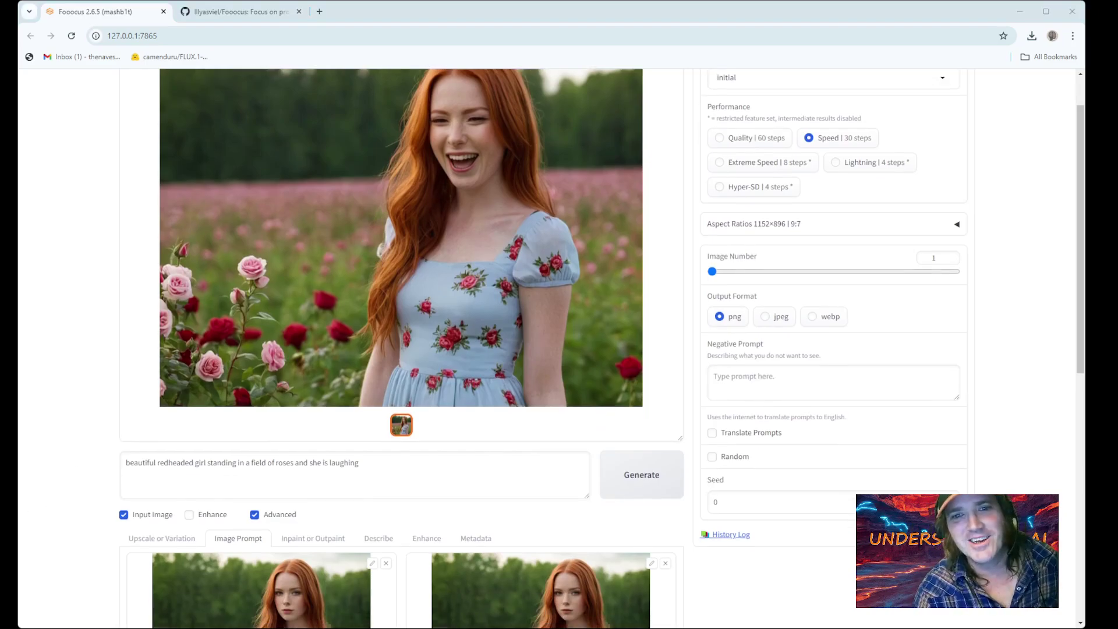
{"action": "scroll", "coordinate": [547, 350], "scroll_direction": "down", "scroll_amount": 2}
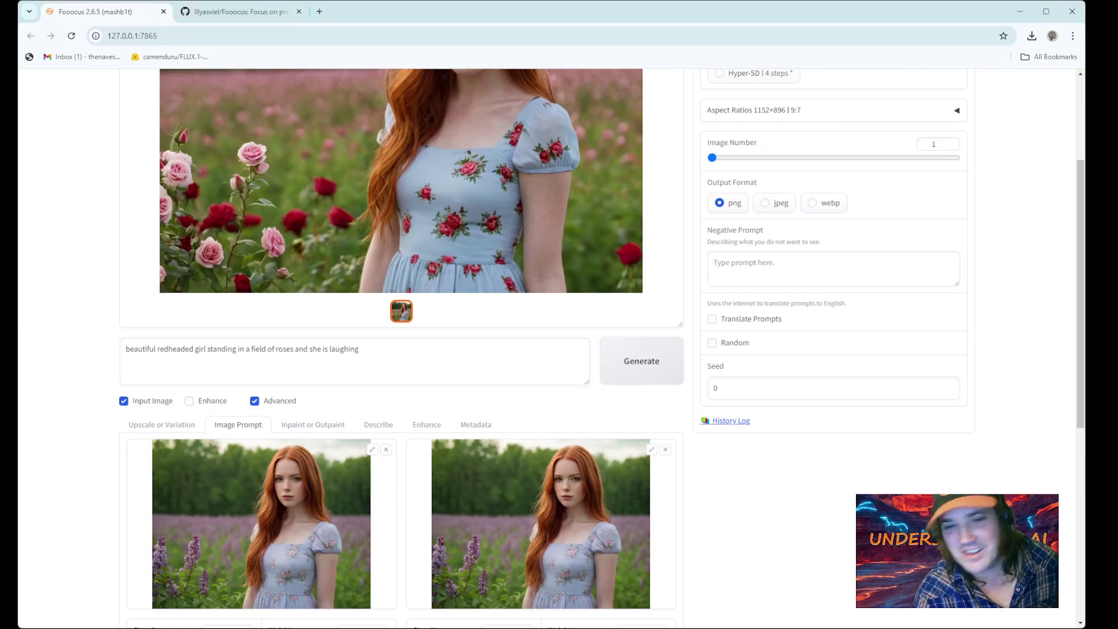
{"action": "scroll", "coordinate": [509, 358], "scroll_direction": "up", "scroll_amount": 3}
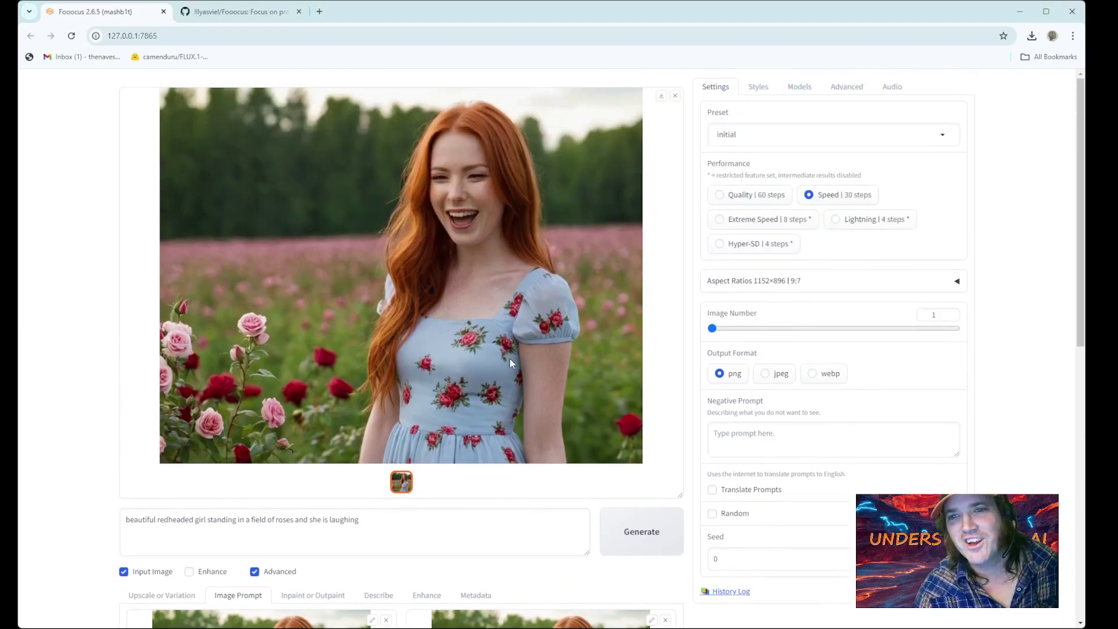
{"action": "scroll", "coordinate": [478, 305], "scroll_direction": "down", "scroll_amount": 6}
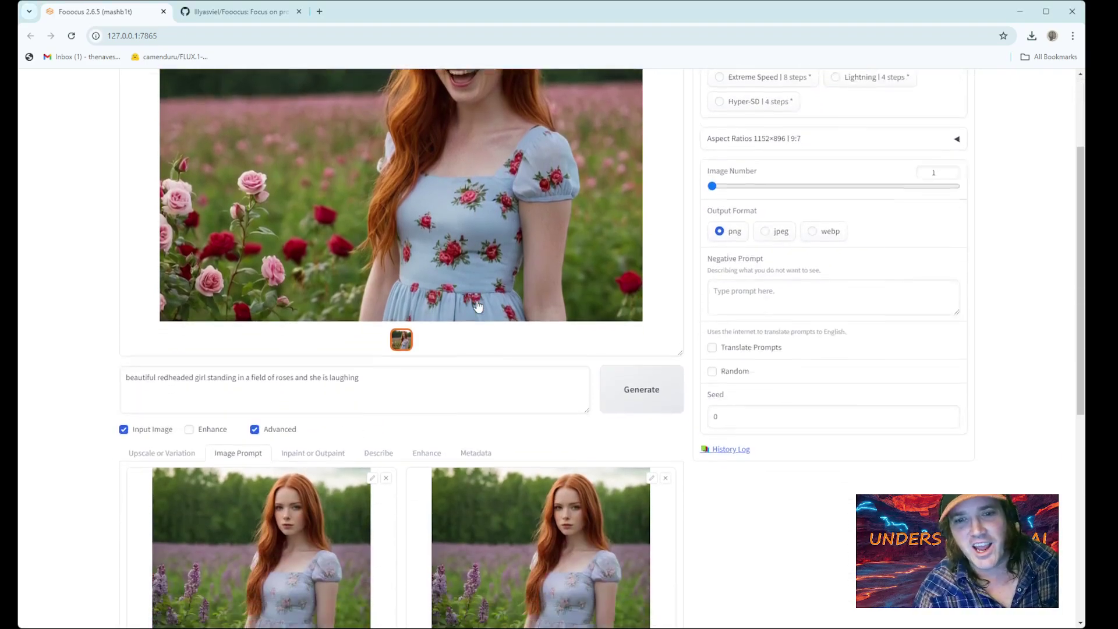
{"action": "scroll", "coordinate": [564, 336], "scroll_direction": "up", "scroll_amount": 3}
{"action": "scroll", "coordinate": [563, 336], "scroll_direction": "up", "scroll_amount": 3}
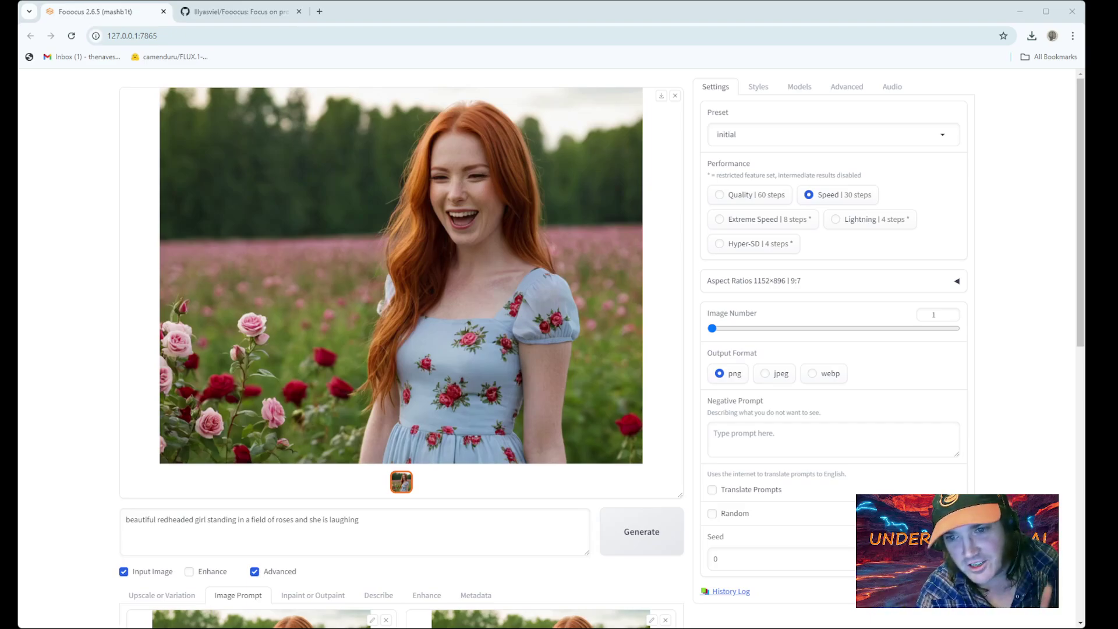
{"action": "scroll", "coordinate": [563, 349], "scroll_direction": "down", "scroll_amount": 2}
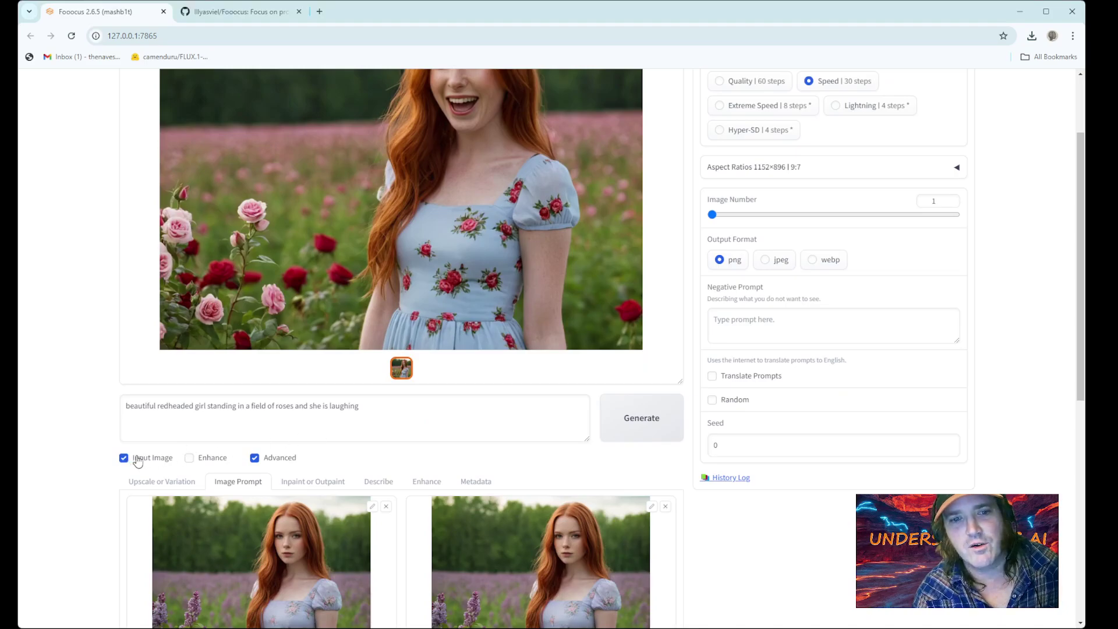
{"action": "scroll", "coordinate": [256, 462], "scroll_direction": "down", "scroll_amount": 5}
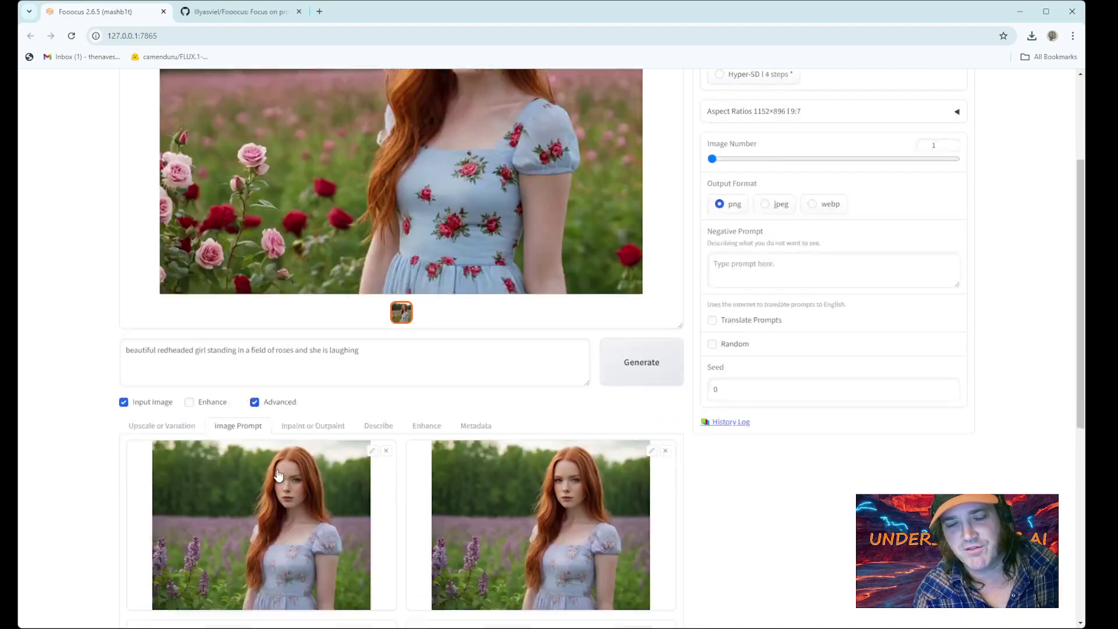
{"action": "scroll", "coordinate": [177, 456], "scroll_direction": "down", "scroll_amount": 3}
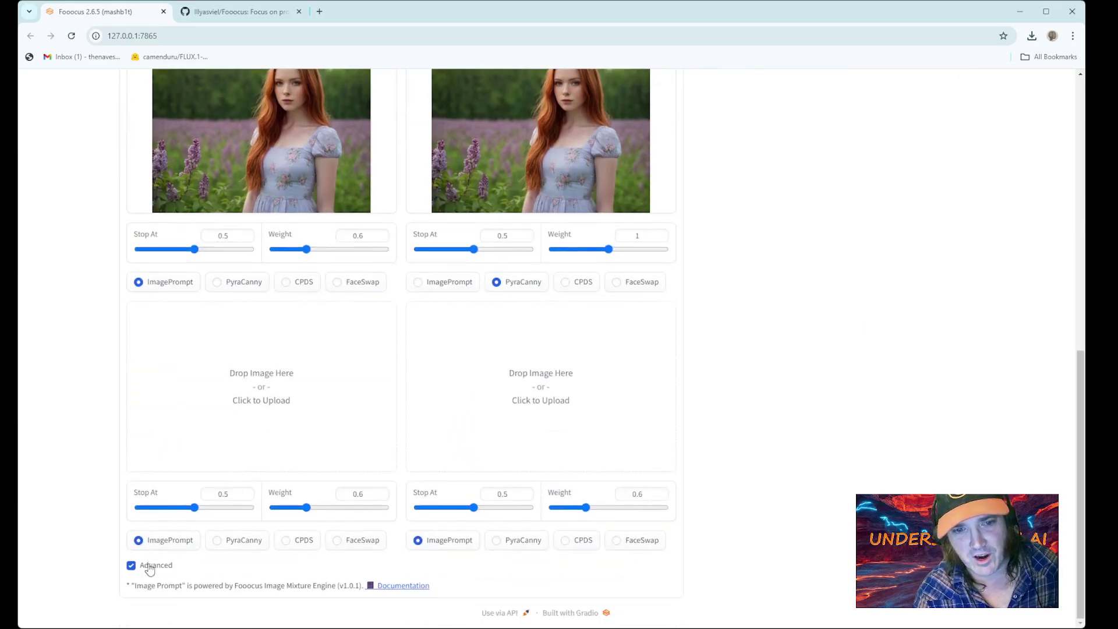
{"action": "scroll", "coordinate": [295, 308], "scroll_direction": "up", "scroll_amount": 4}
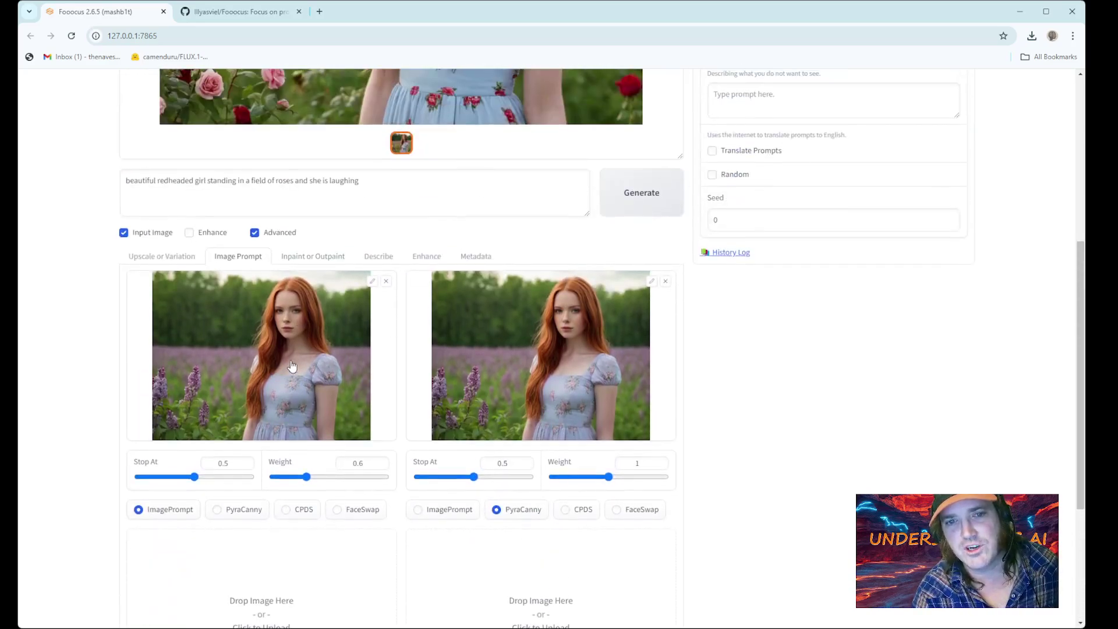
{"action": "scroll", "coordinate": [680, 365], "scroll_direction": "up", "scroll_amount": 1}
{"action": "scroll", "coordinate": [617, 360], "scroll_direction": "up", "scroll_amount": 3}
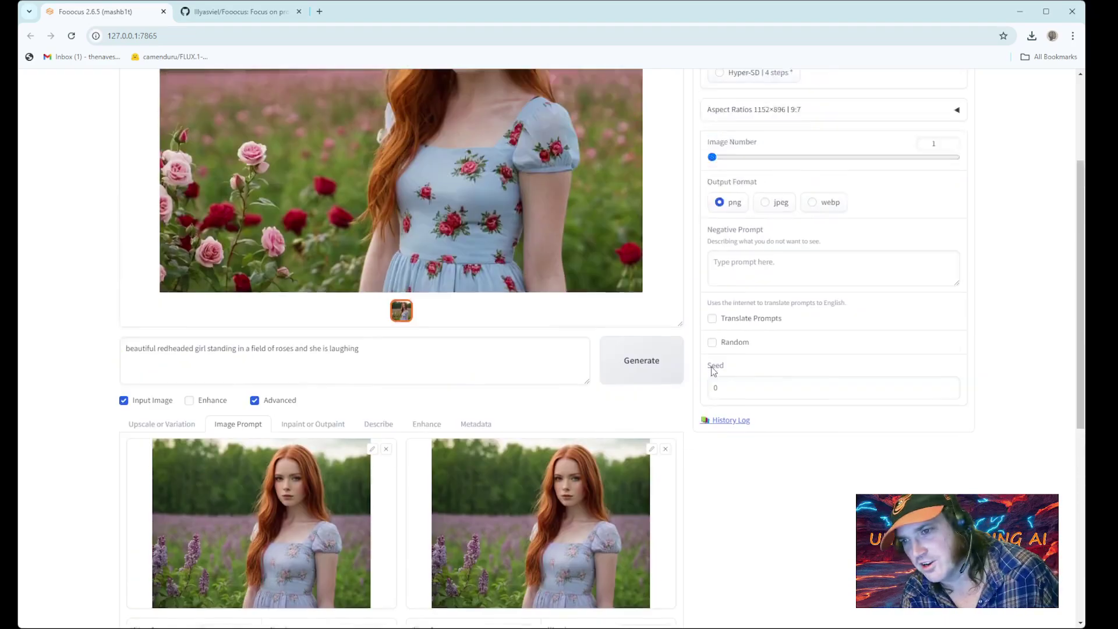
{"action": "scroll", "coordinate": [728, 403], "scroll_direction": "up", "scroll_amount": 1}
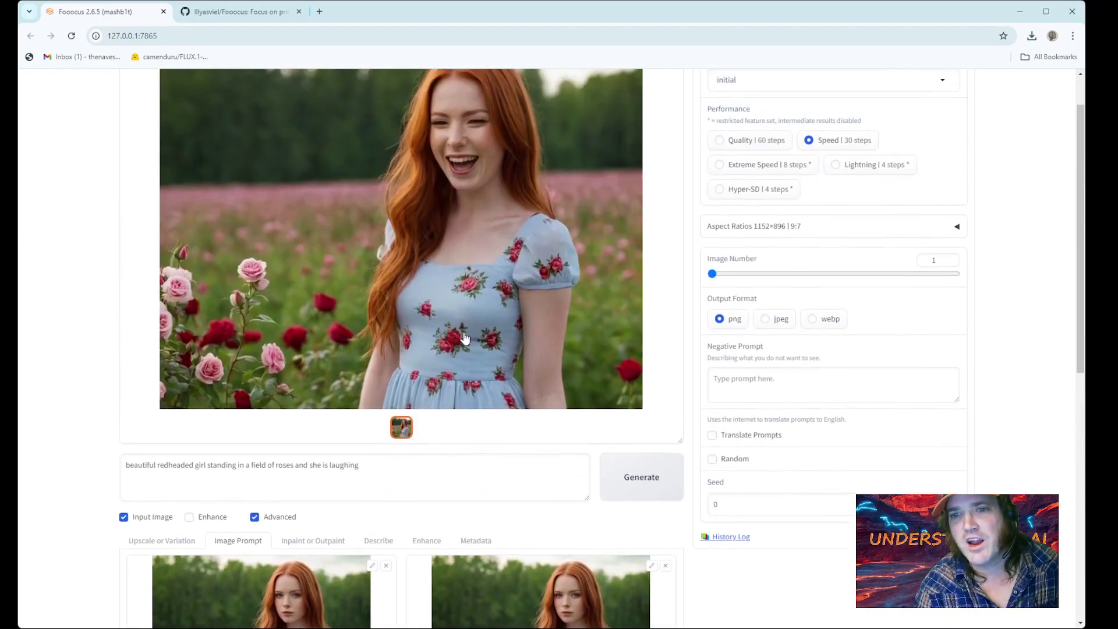
{"action": "scroll", "coordinate": [518, 393], "scroll_direction": "down", "scroll_amount": 2}
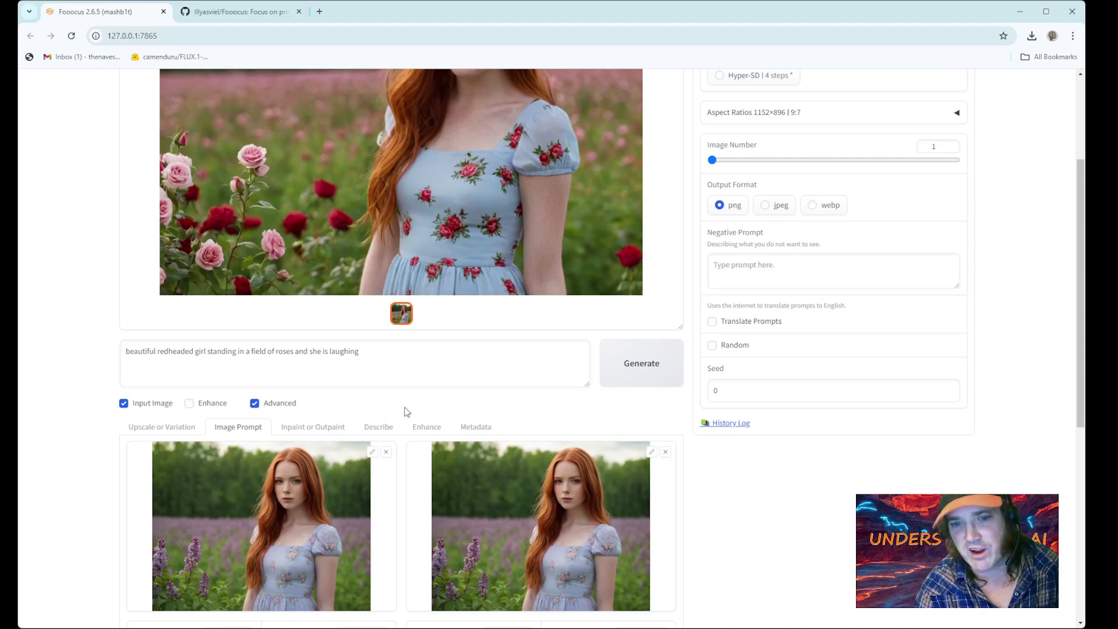
{"action": "scroll", "coordinate": [504, 349], "scroll_direction": "up", "scroll_amount": 1}
{"action": "scroll", "coordinate": [524, 372], "scroll_direction": "down", "scroll_amount": 1}
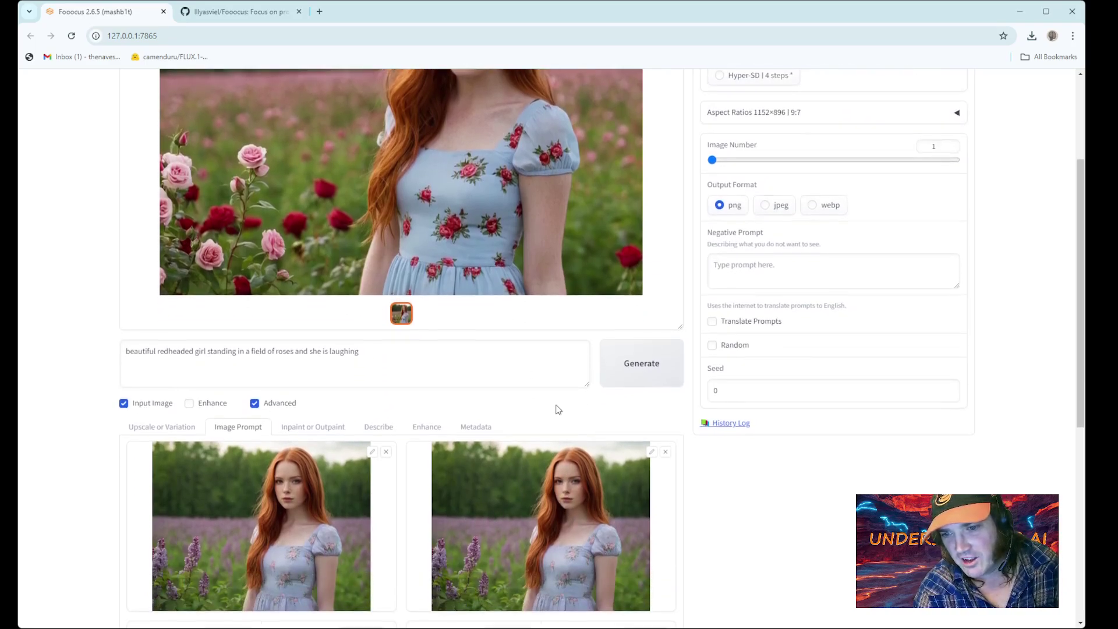
{"action": "scroll", "coordinate": [554, 409], "scroll_direction": "up", "scroll_amount": 3}
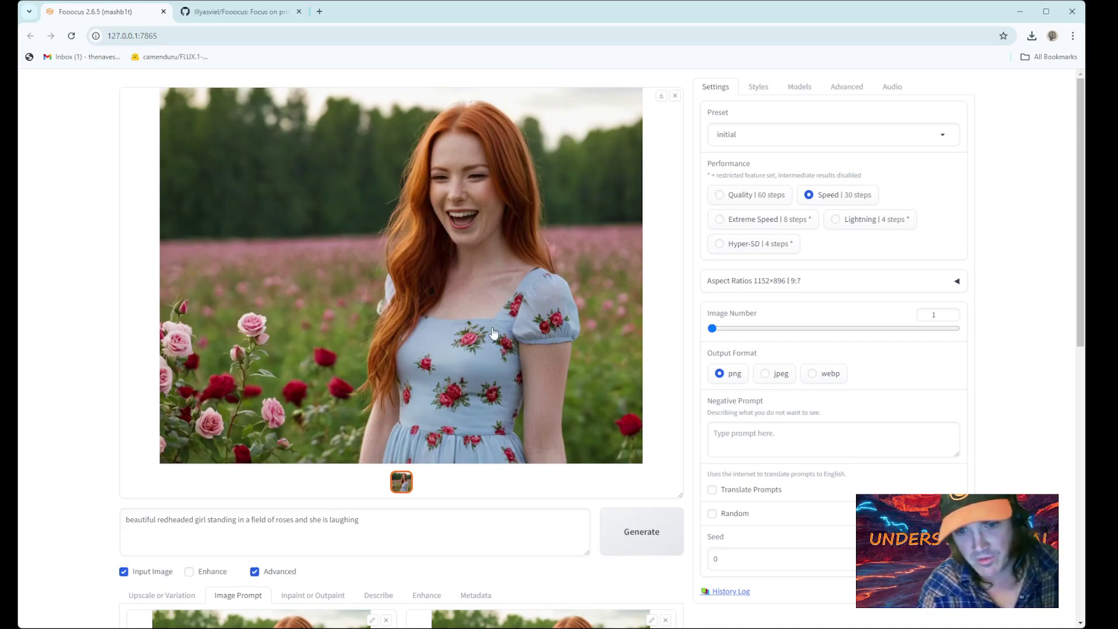
{"action": "left_click", "coordinate": [715, 516]}
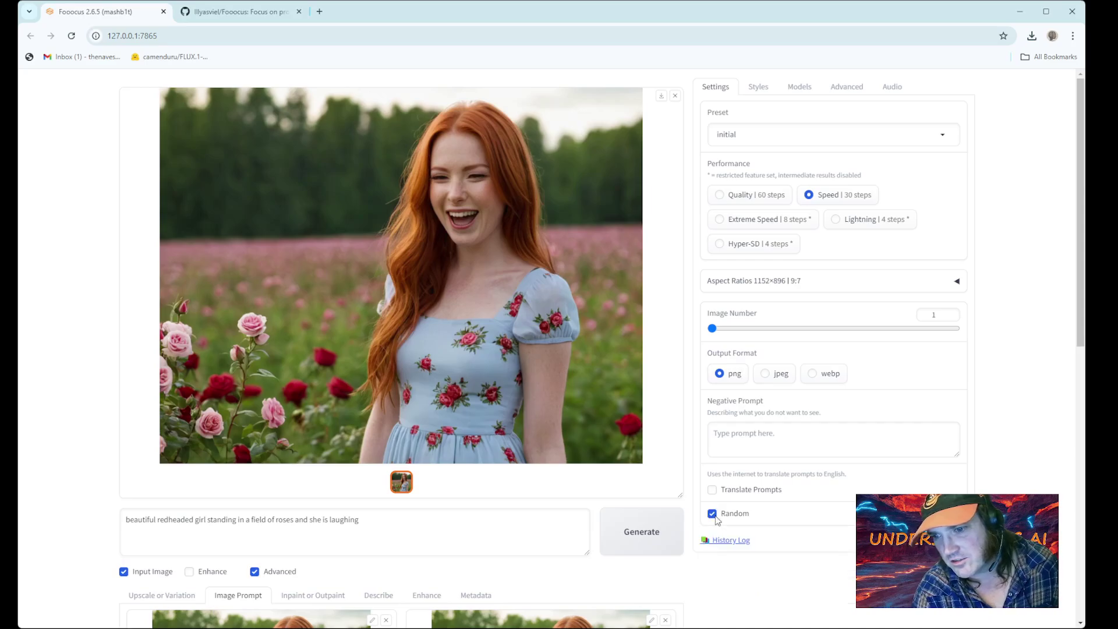
{"action": "left_click", "coordinate": [716, 516]}
{"action": "left_click", "coordinate": [713, 515]}
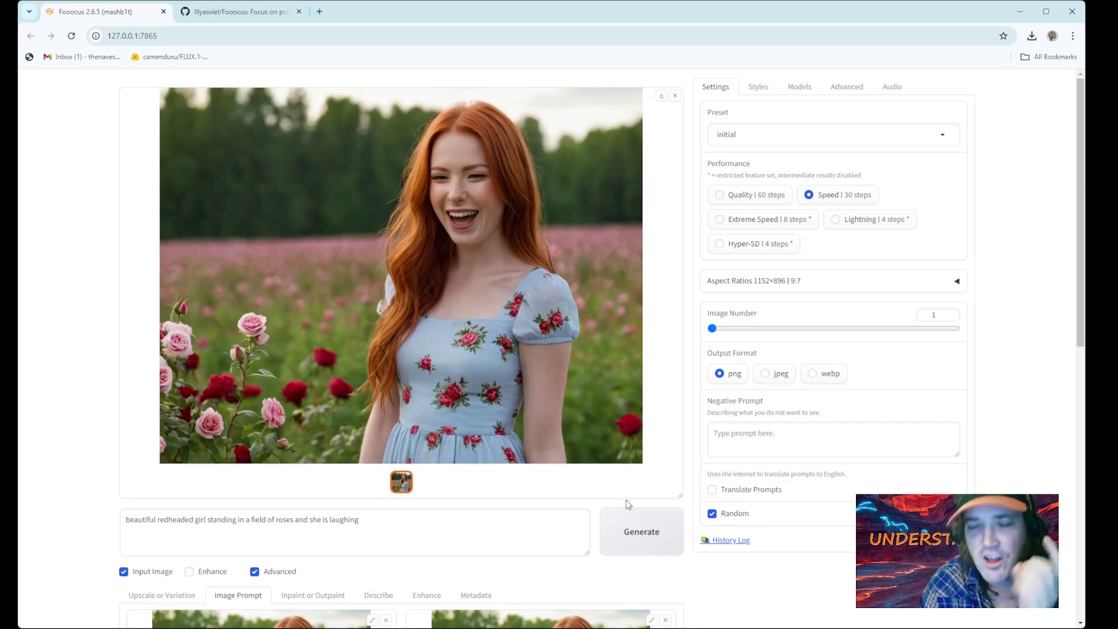
{"action": "left_click", "coordinate": [654, 545]}
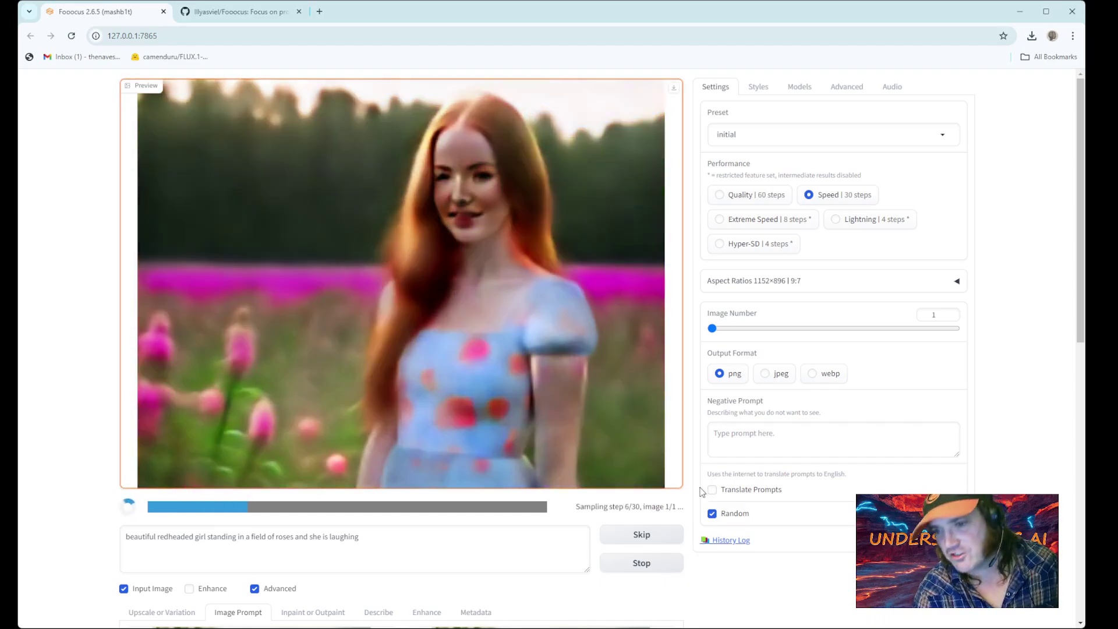
{"action": "left_click", "coordinate": [711, 513]}
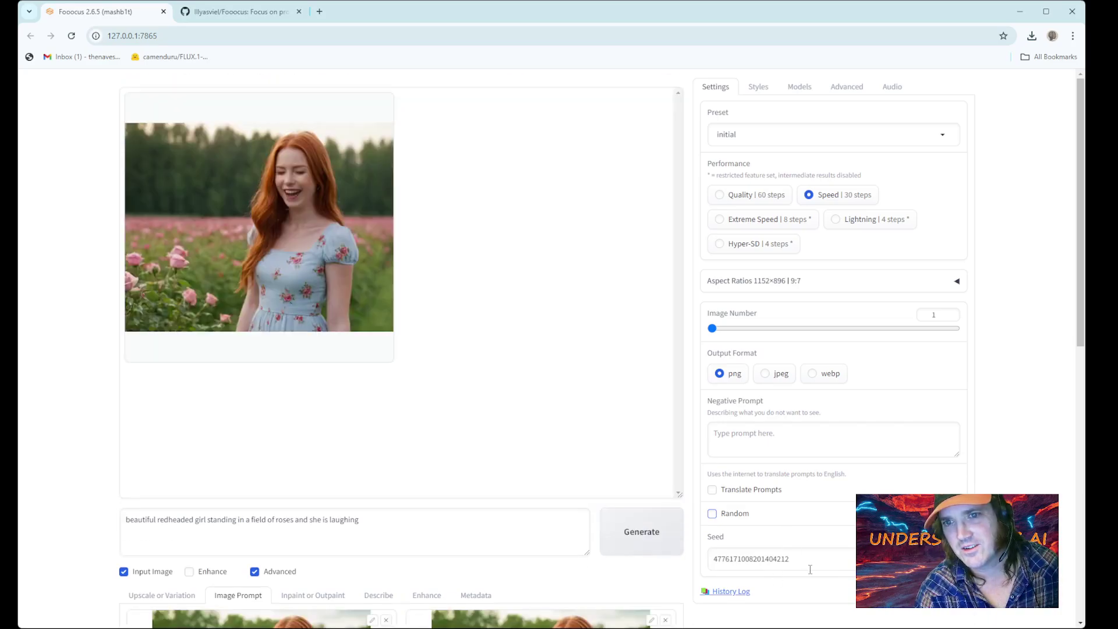
- Remove the lilac-field portrait from both Image Prompt slots
{"action": "scroll", "coordinate": [499, 392], "scroll_direction": "down", "scroll_amount": 5}
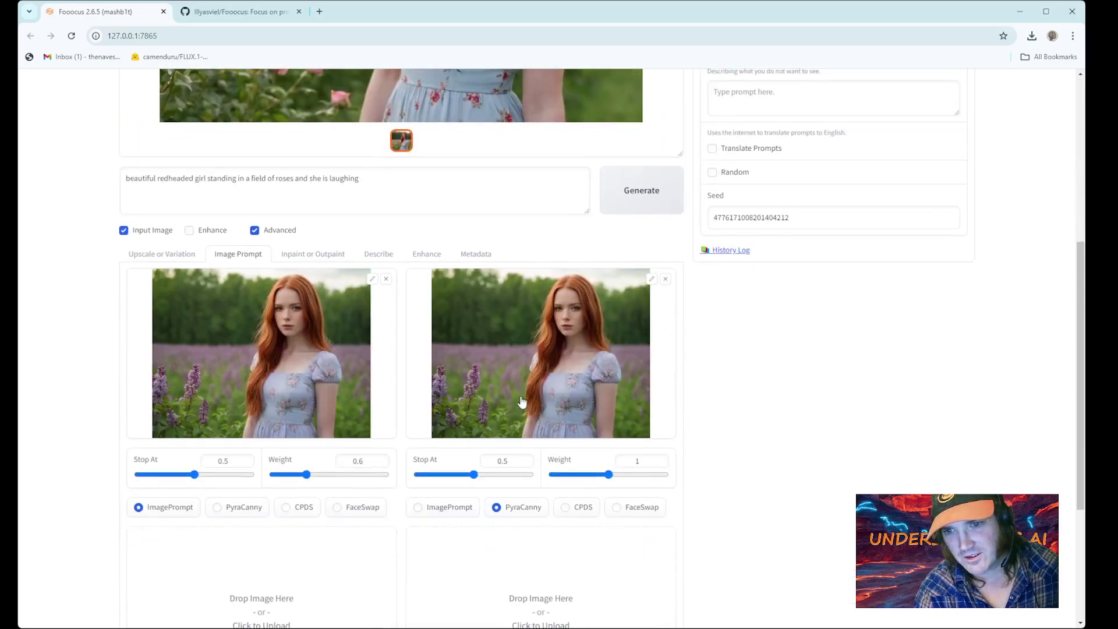
{"action": "scroll", "coordinate": [522, 401], "scroll_direction": "up", "scroll_amount": 5}
{"action": "scroll", "coordinate": [401, 361], "scroll_direction": "down", "scroll_amount": 4}
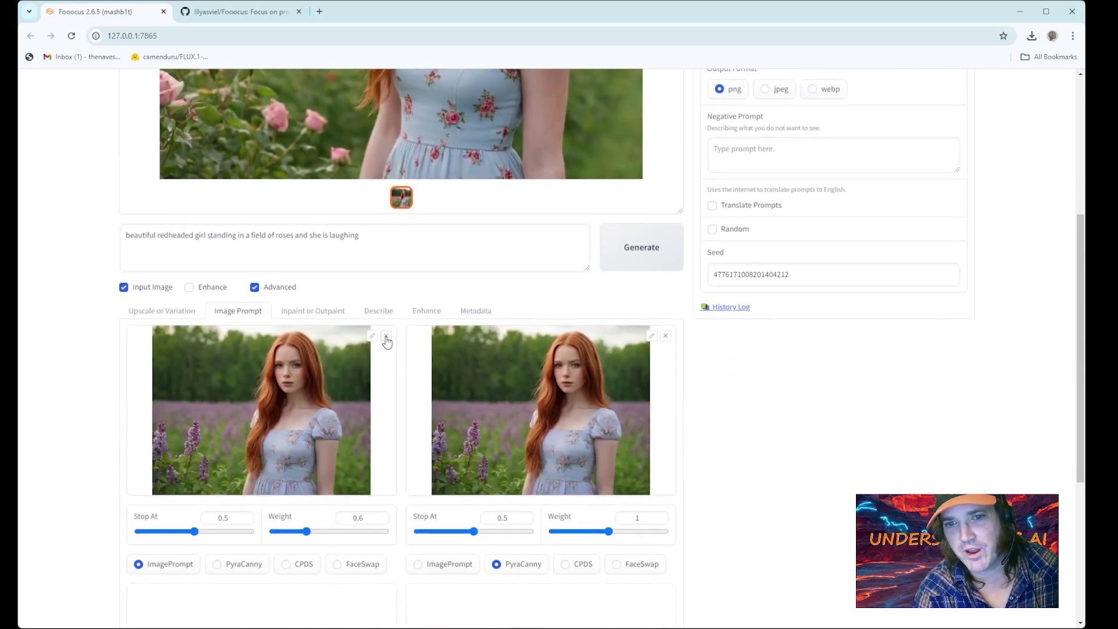
{"action": "left_click", "coordinate": [385, 336]}
{"action": "left_click", "coordinate": [665, 336]}
- Load the laughing rose-field result into the left and right Image Prompt slots
{"action": "scroll", "coordinate": [541, 224], "scroll_direction": "up", "scroll_amount": 3}
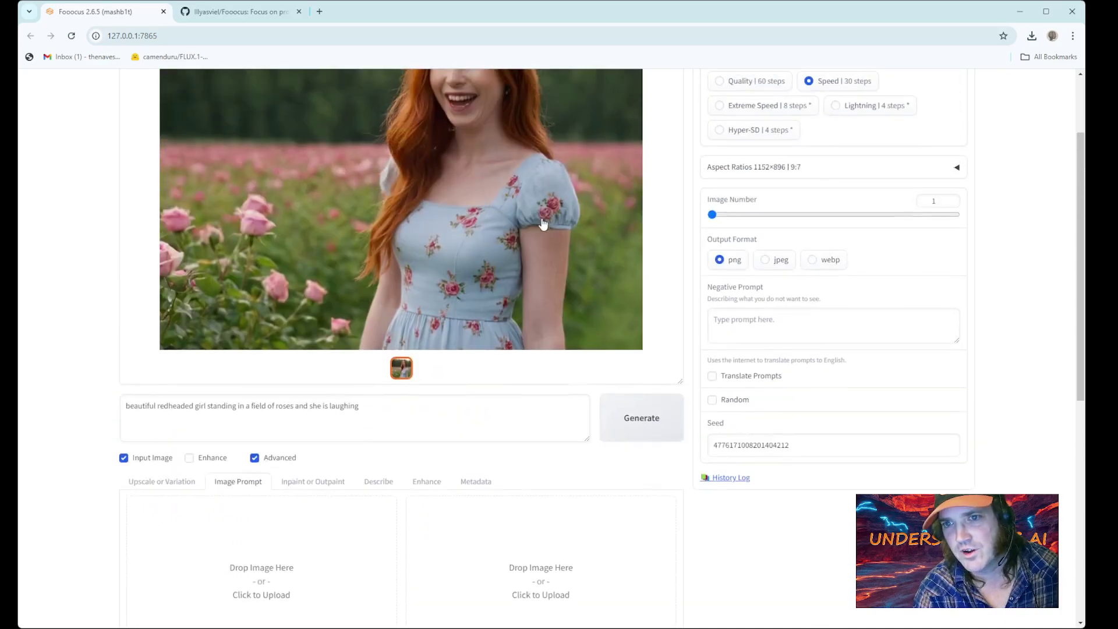
{"action": "left_click_drag", "start_coordinate": [332, 460], "coordinate": [324, 579]}
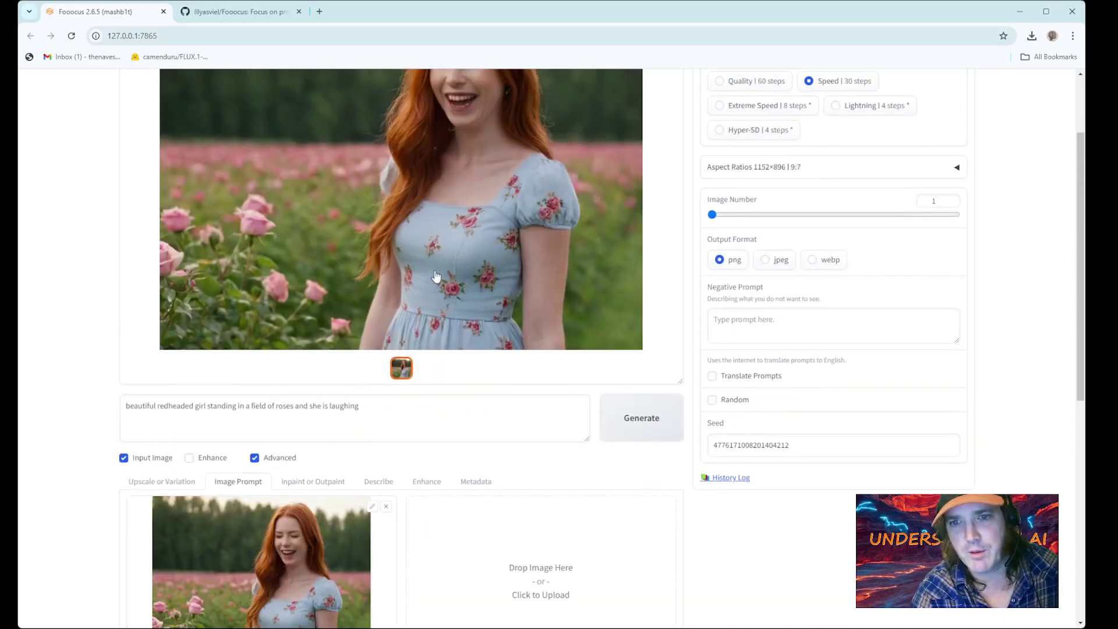
{"action": "left_click_drag", "start_coordinate": [575, 622], "coordinate": [559, 600]}
{"action": "scroll", "coordinate": [550, 548], "scroll_direction": "up", "scroll_amount": 2}
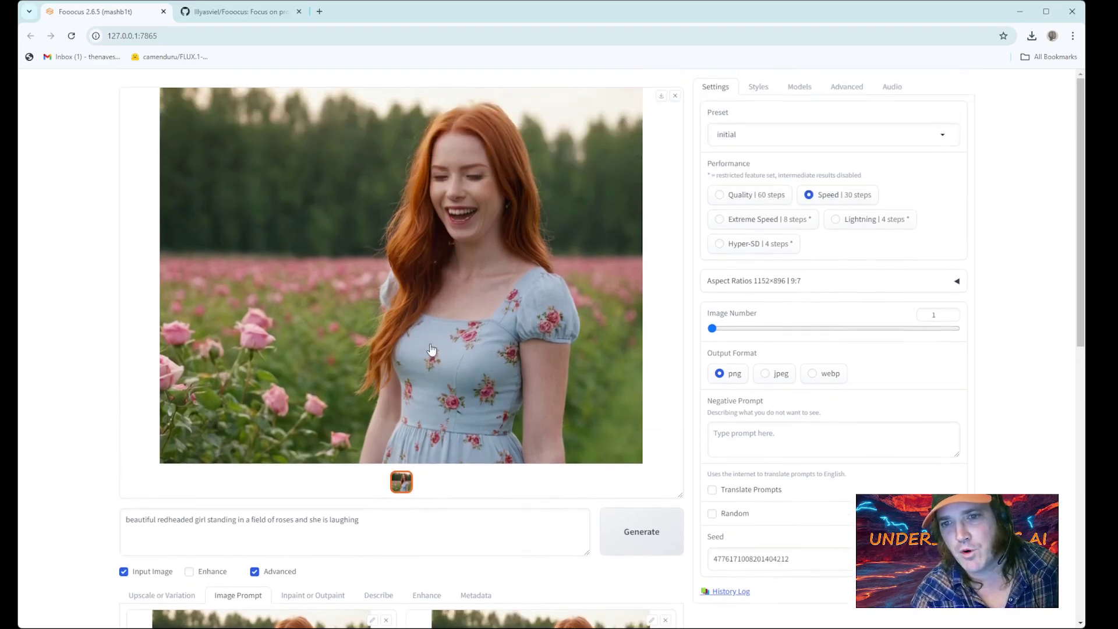